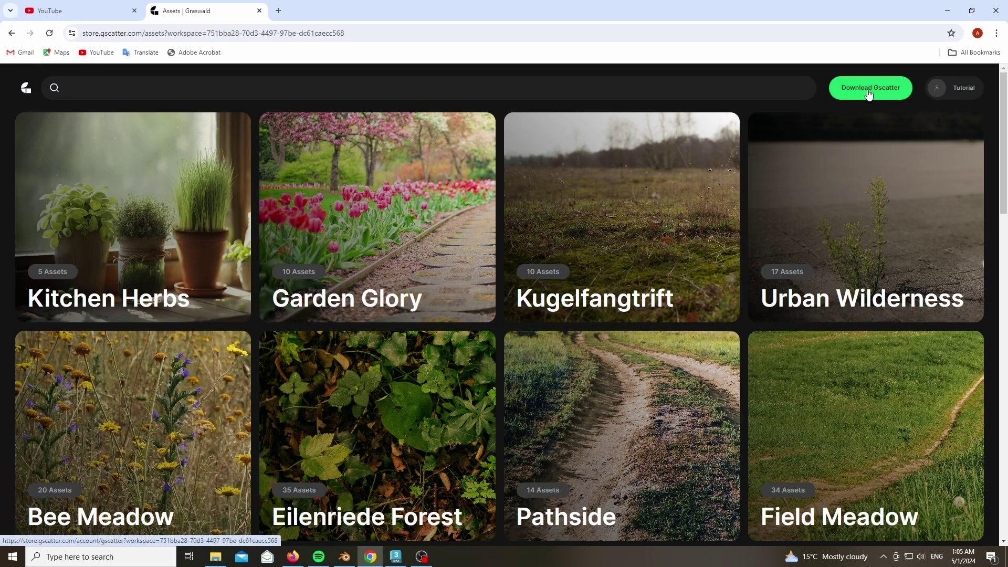
Open the Gscatter downloads page and check the installed Blender version on Blender's splash screen.
{"action": "left_click", "coordinate": [869, 90]}
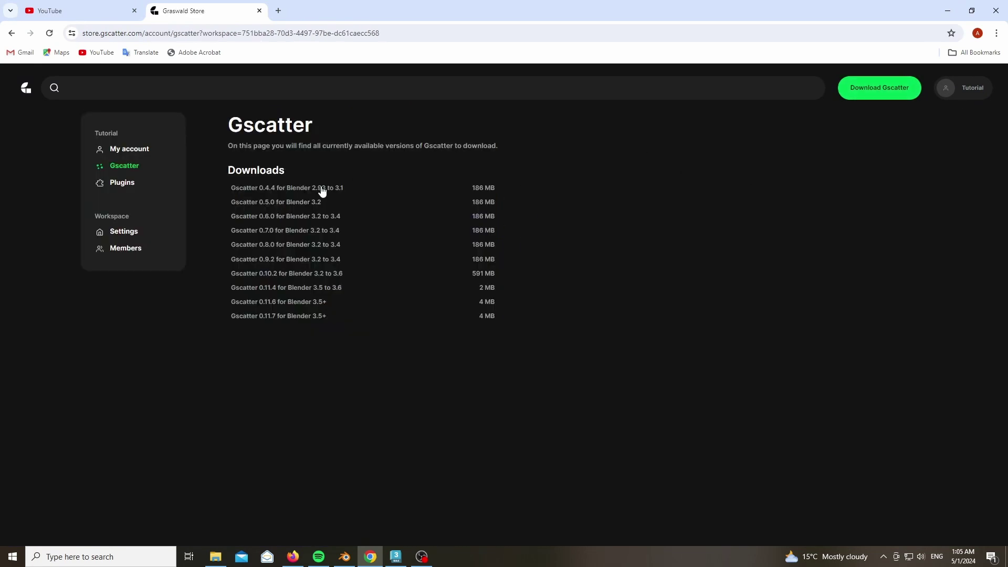
{"action": "left_click", "coordinate": [342, 562]}
{"action": "left_click", "coordinate": [9, 21]}
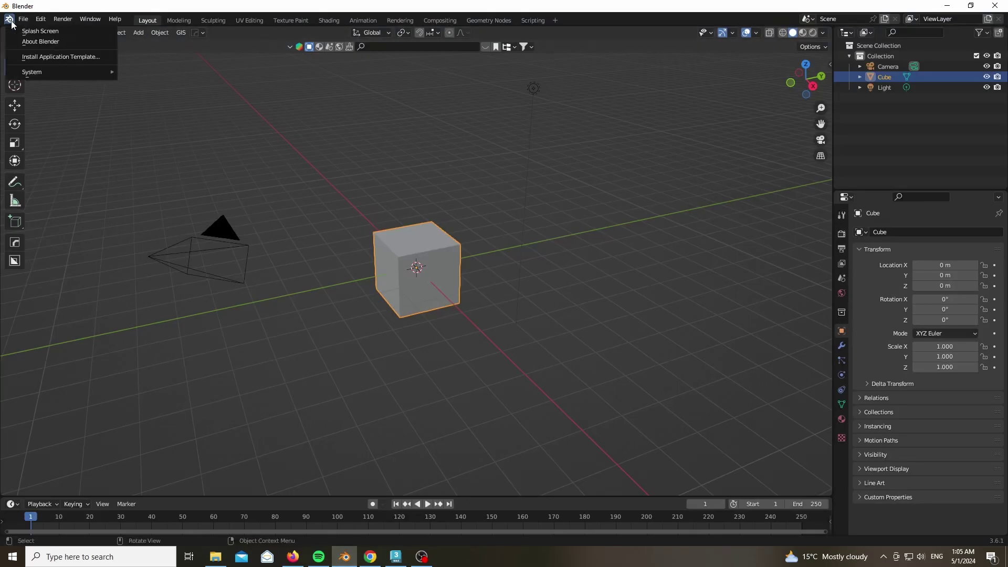
{"action": "left_click", "coordinate": [39, 31]}
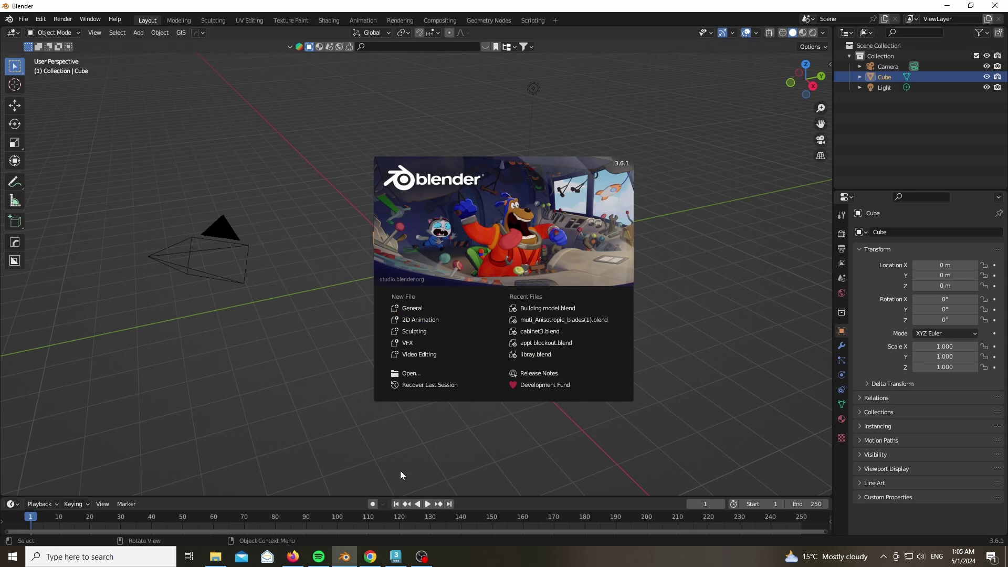
In the browser, download Gscatter 0.11.7 for Blender 3.5+, show the zip file in its folder, and return to Blender.
{"action": "left_click", "coordinate": [371, 556]}
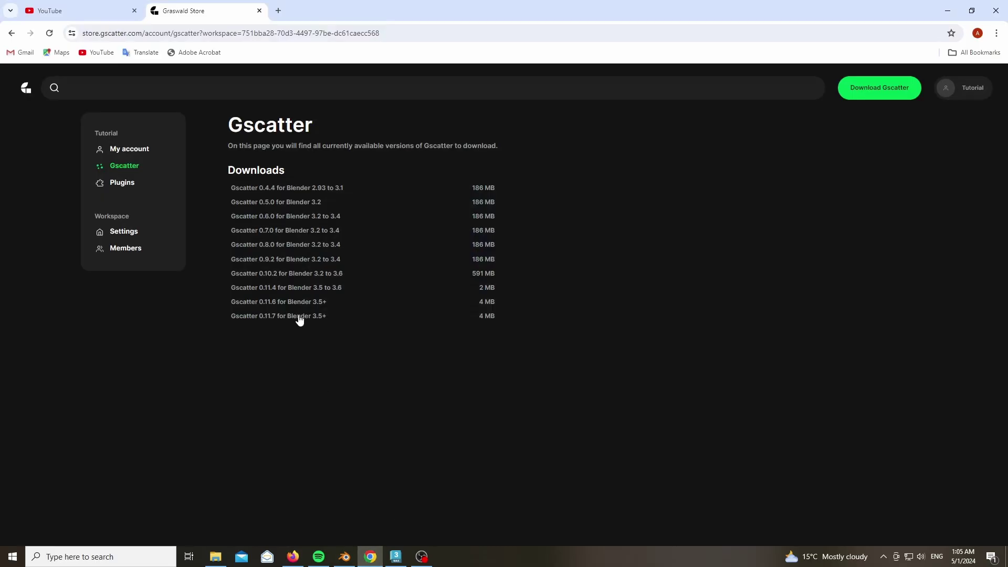
{"action": "left_click", "coordinate": [281, 317]}
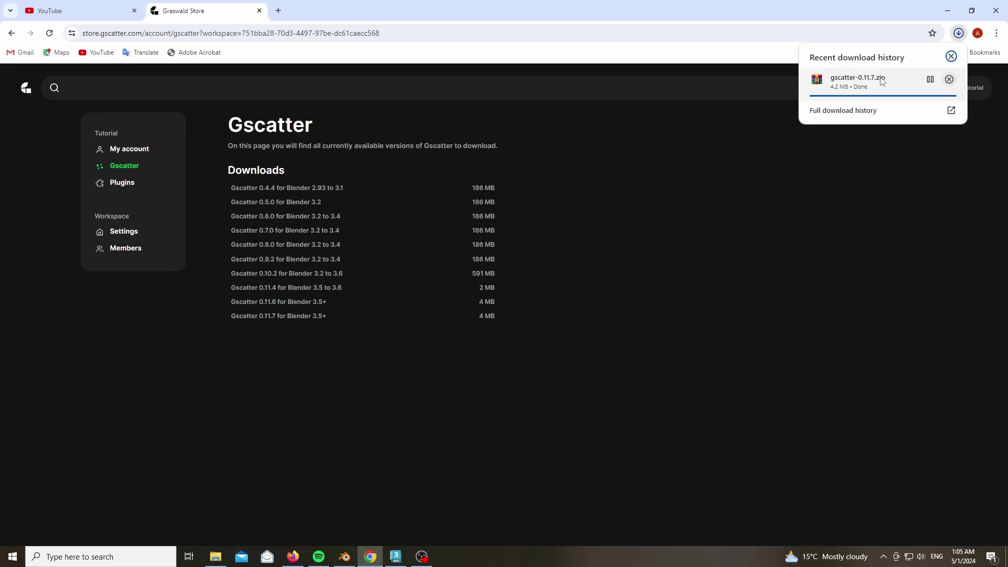
{"action": "left_click", "coordinate": [930, 82]}
{"action": "left_click", "coordinate": [949, 9]}
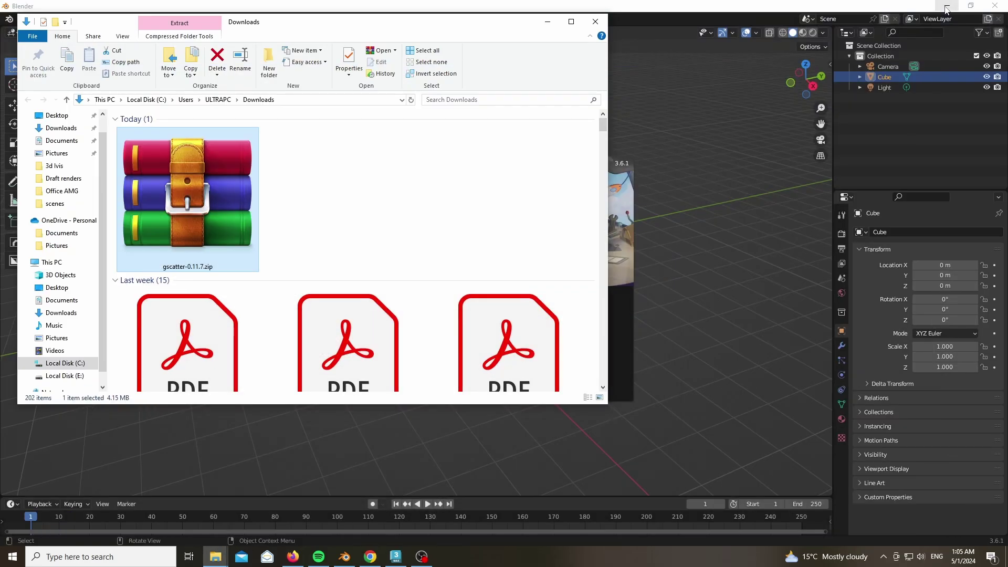
{"action": "left_click", "coordinate": [547, 22]}
Open the file chooser for installing an add-on from Blender's preferences.
{"action": "left_click", "coordinate": [24, 22]}
{"action": "left_click", "coordinate": [24, 20]}
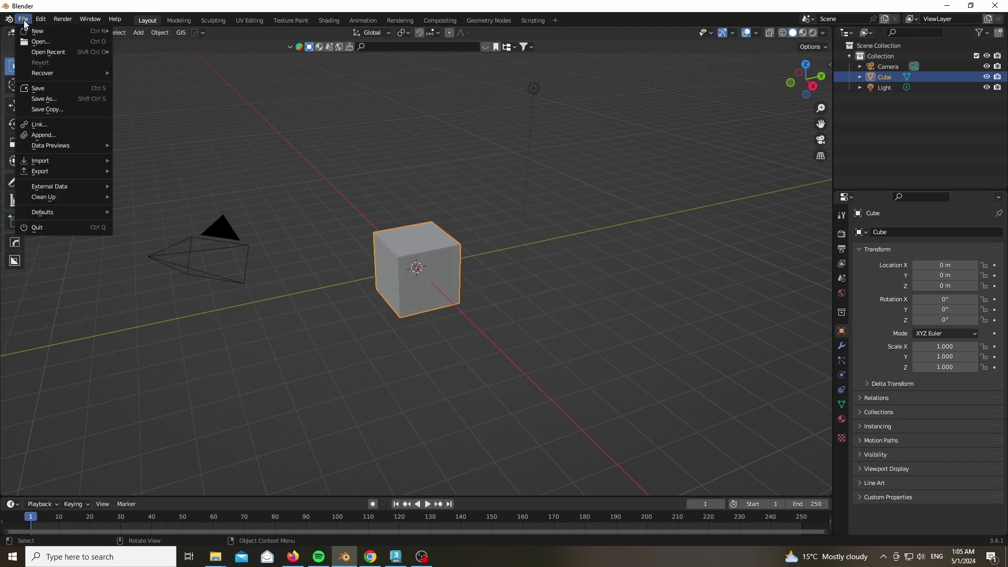
{"action": "mouse_move", "coordinate": [41, 20]}
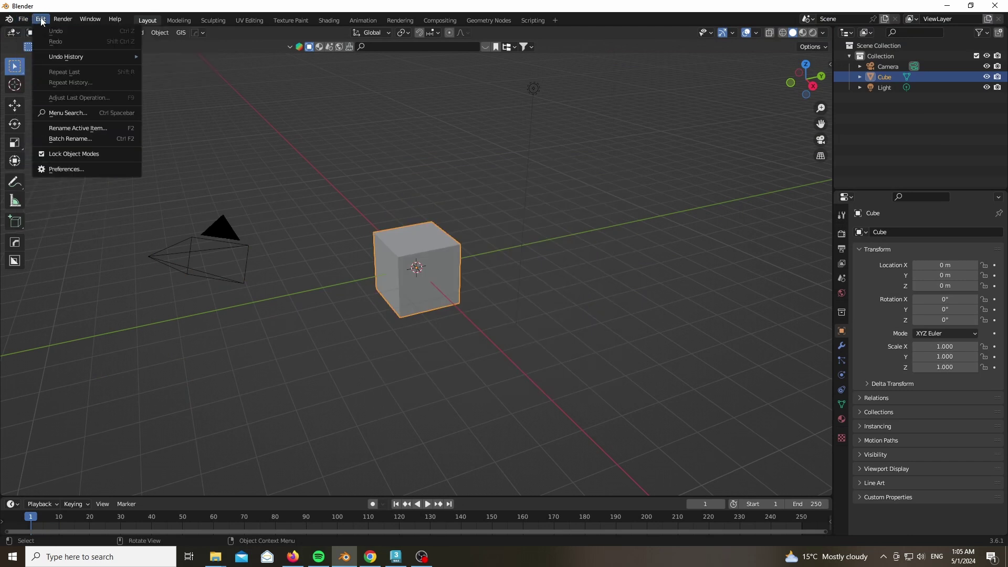
{"action": "left_click", "coordinate": [88, 170]}
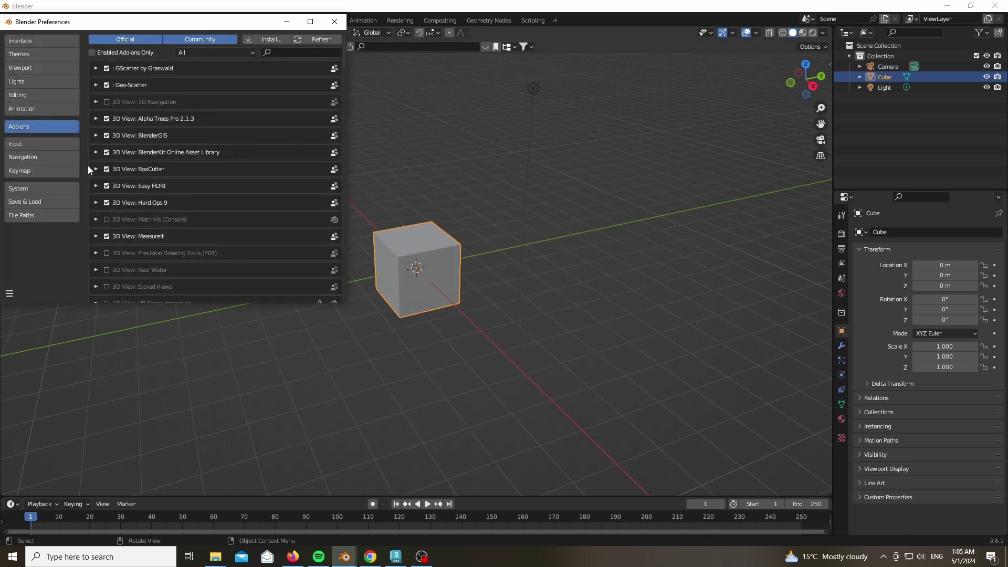
{"action": "left_click", "coordinate": [259, 37]}
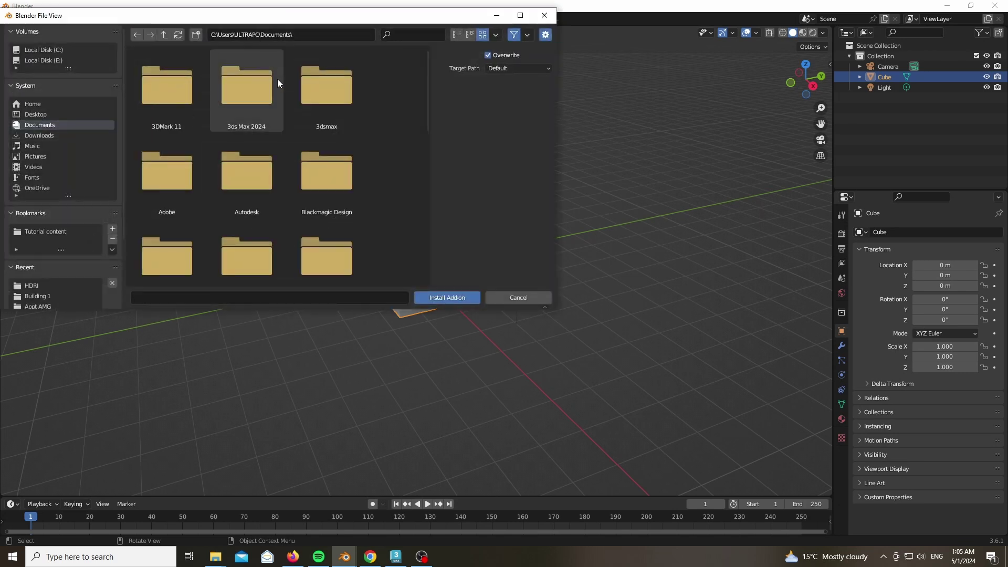
Try to install gscatter-0.11.7.zip from the Downloads folder as an add-on, and close the file chooser and preferences.
{"action": "mouse_move", "coordinate": [215, 557]}
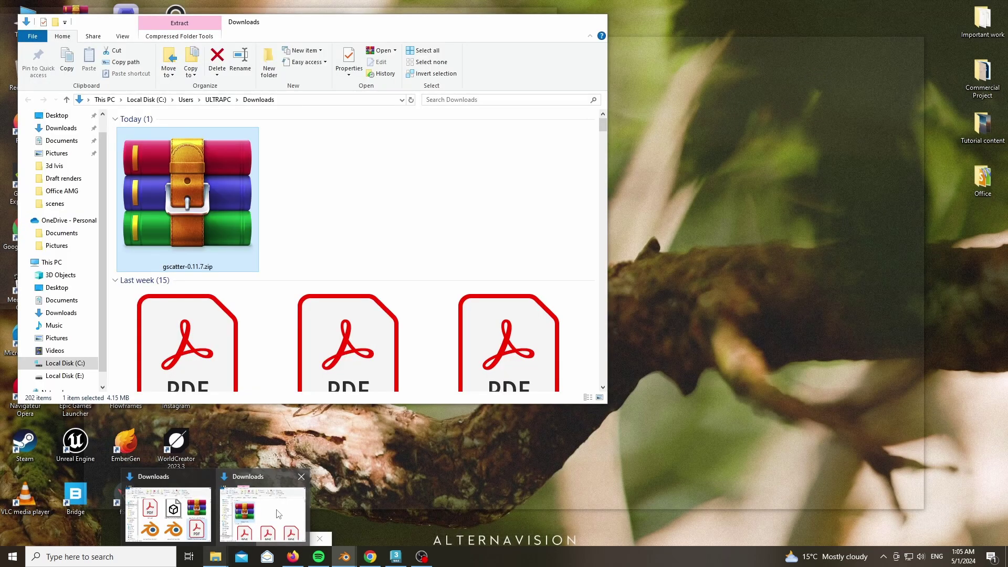
{"action": "left_click", "coordinate": [280, 514]}
{"action": "left_click_drag", "start_coordinate": [377, 12], "coordinate": [750, 11]}
{"action": "left_click_drag", "start_coordinate": [560, 180], "coordinate": [297, 168]}
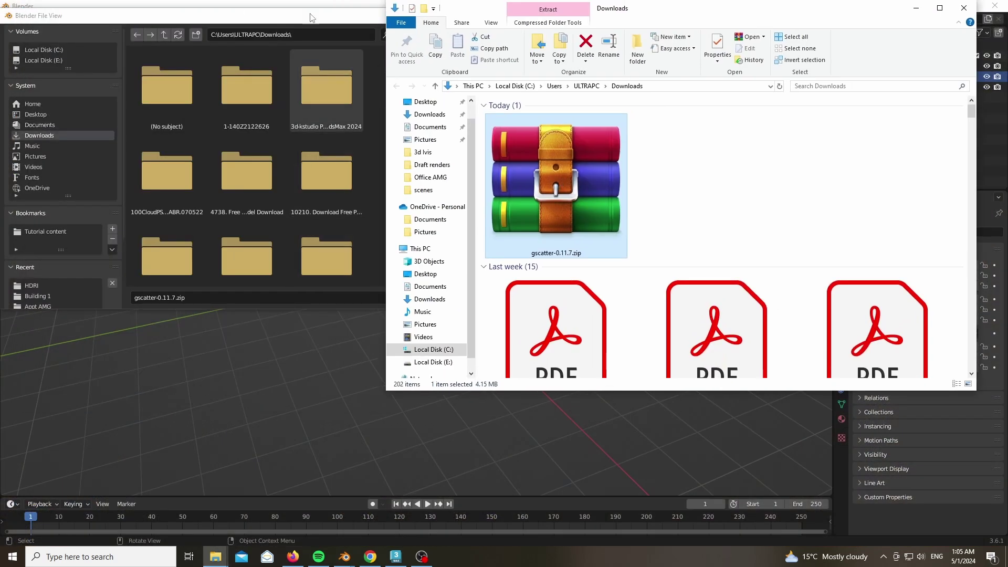
{"action": "left_click", "coordinate": [311, 14]}
{"action": "left_click", "coordinate": [453, 295]}
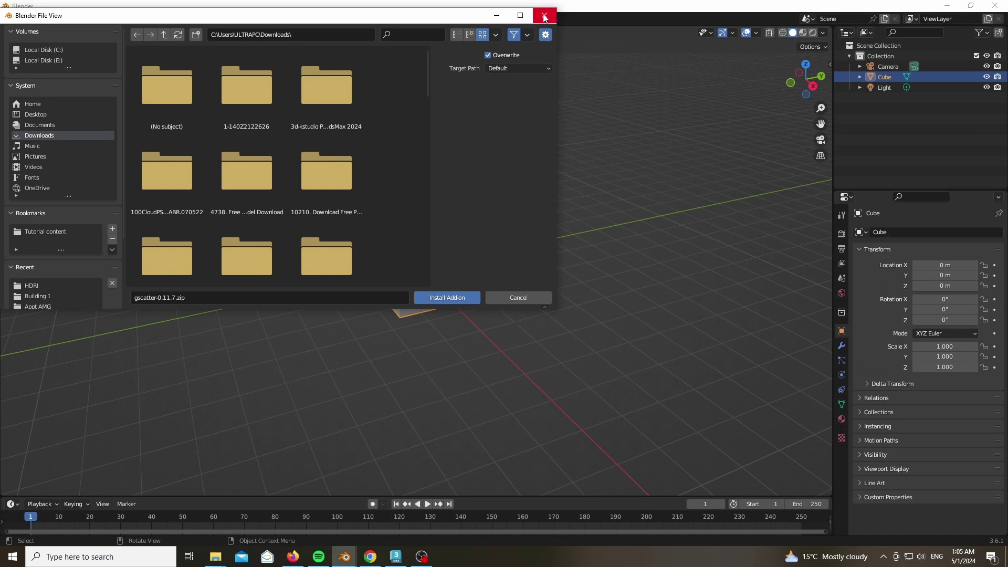
{"action": "left_click", "coordinate": [335, 22]}
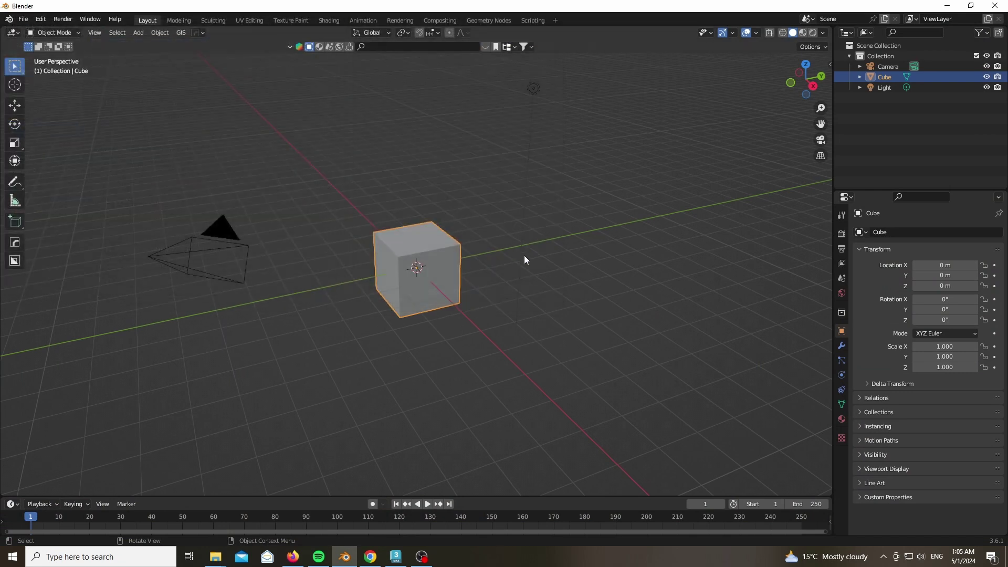
Show the GScatter add-on's controls in the viewport sidebar and widen the sidebar.
{"action": "key", "text": "n"}
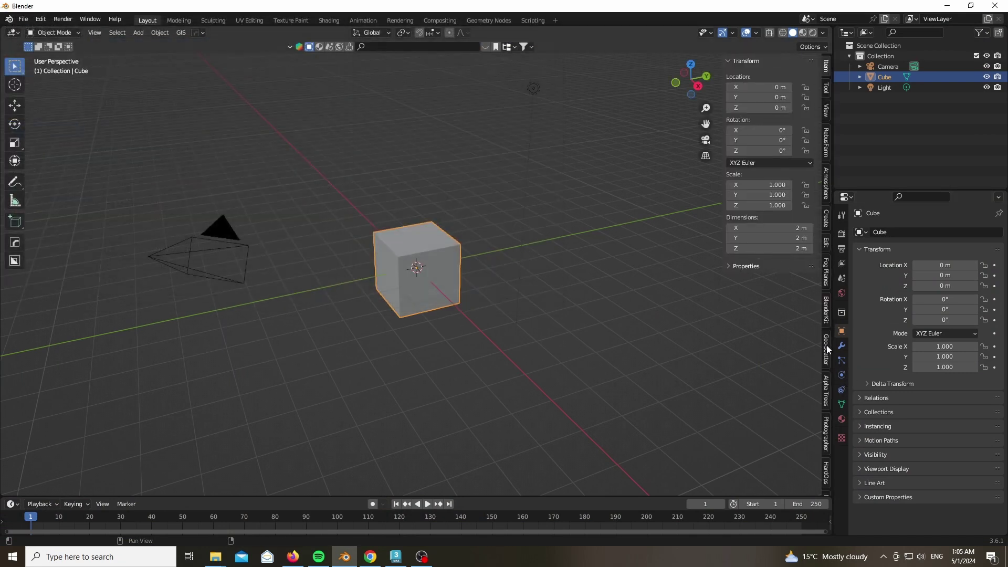
{"action": "scroll", "coordinate": [828, 349], "scroll_direction": "down", "scroll_amount": 10}
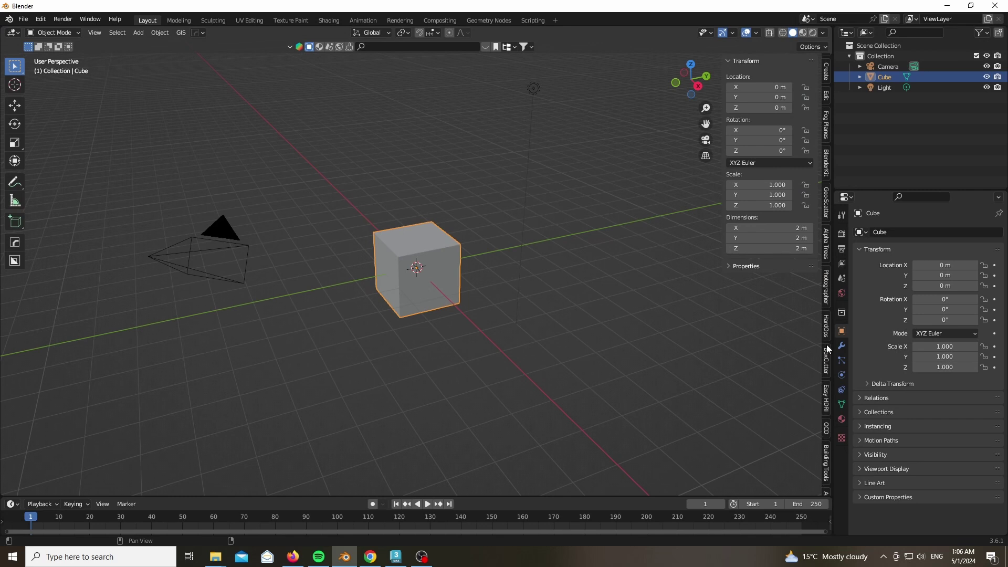
{"action": "scroll", "coordinate": [828, 349], "scroll_direction": "down", "scroll_amount": 8}
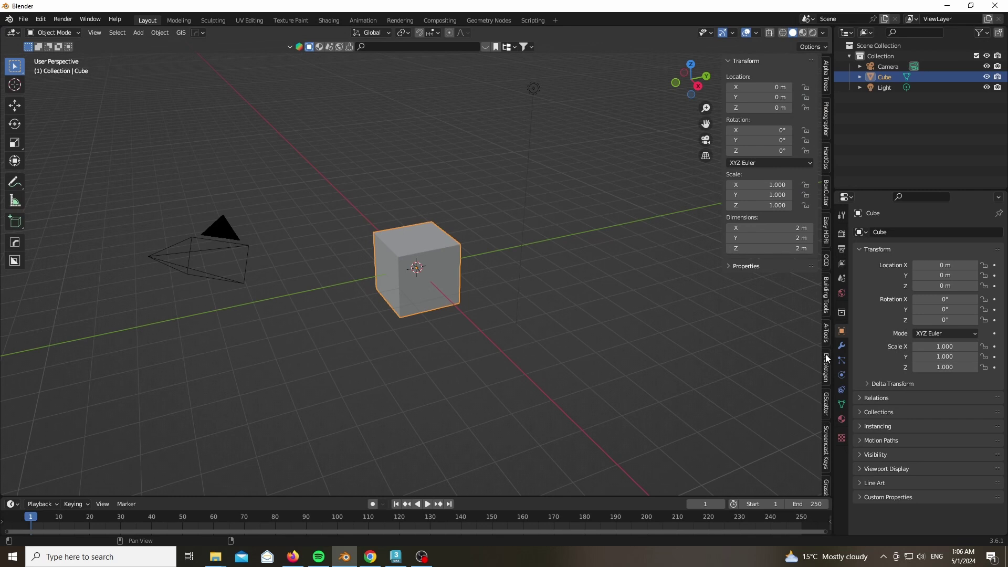
{"action": "left_click", "coordinate": [829, 411]}
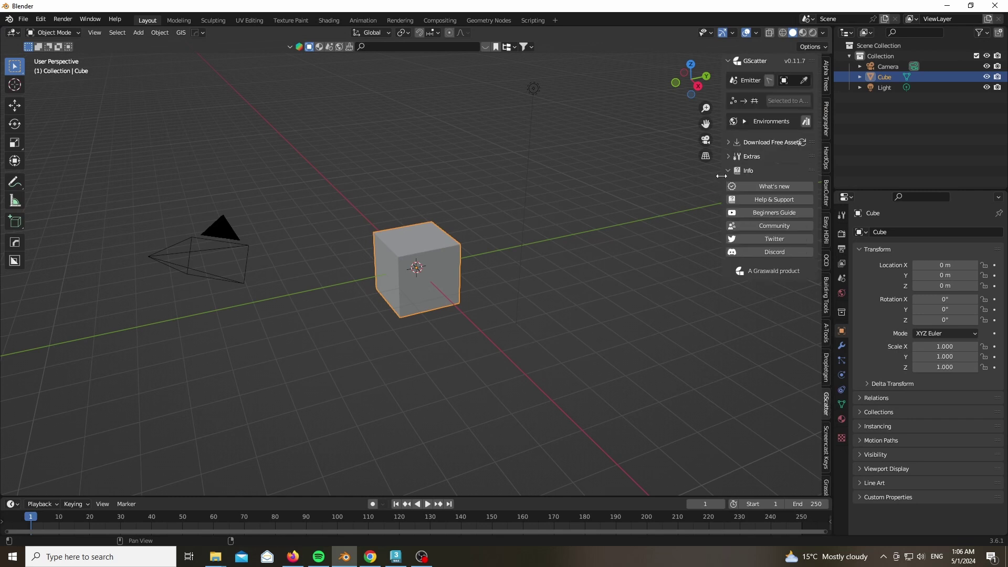
{"action": "left_click_drag", "start_coordinate": [724, 190], "coordinate": [645, 191]}
Delete the default camera, cube and light from the scene.
{"action": "key", "text": "a"}
{"action": "key", "text": "x"}
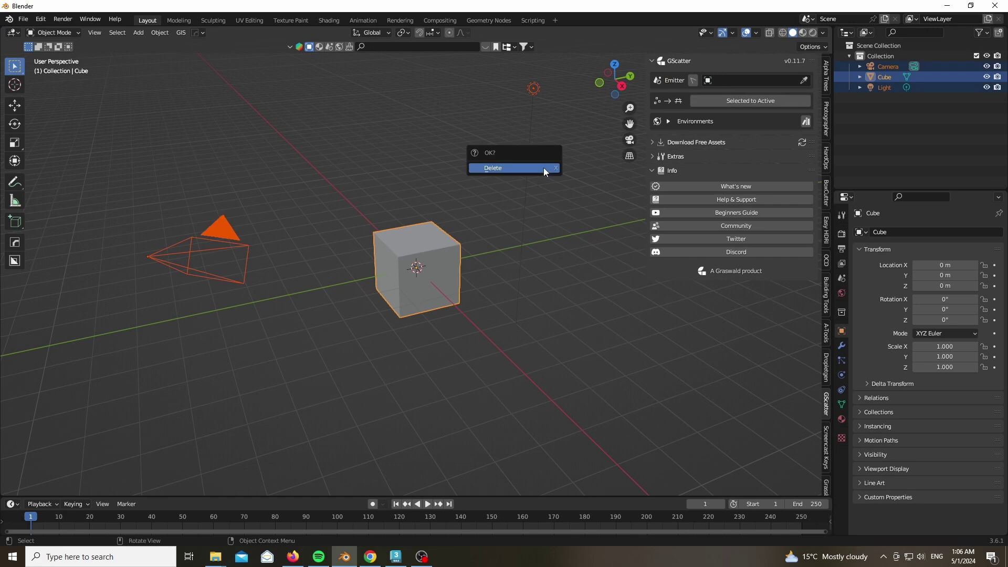
{"action": "left_click", "coordinate": [543, 169]}
Set the scene's render engine to Cycles.
{"action": "left_click", "coordinate": [842, 234]}
{"action": "left_click", "coordinate": [945, 232]}
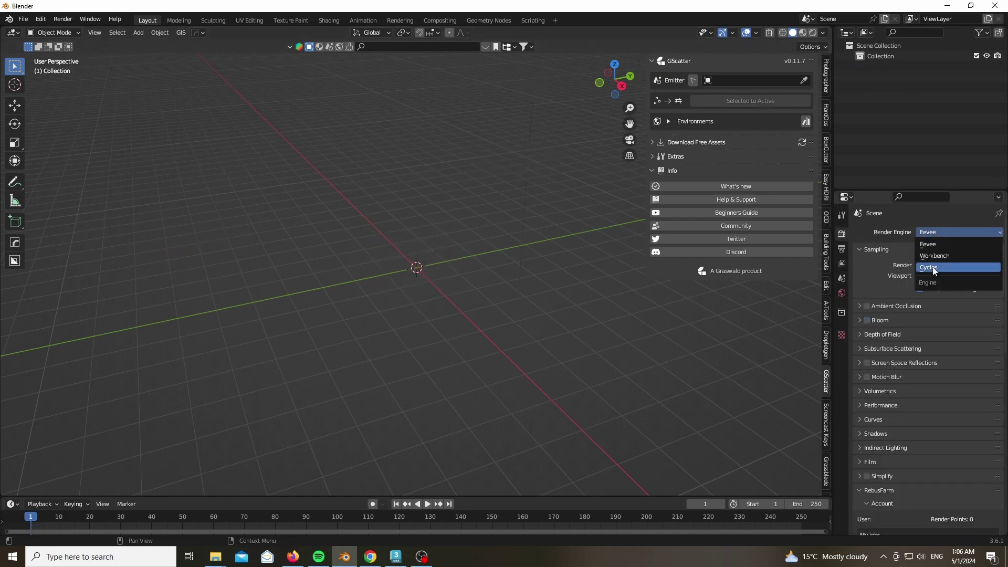
{"action": "left_click", "coordinate": [940, 256]}
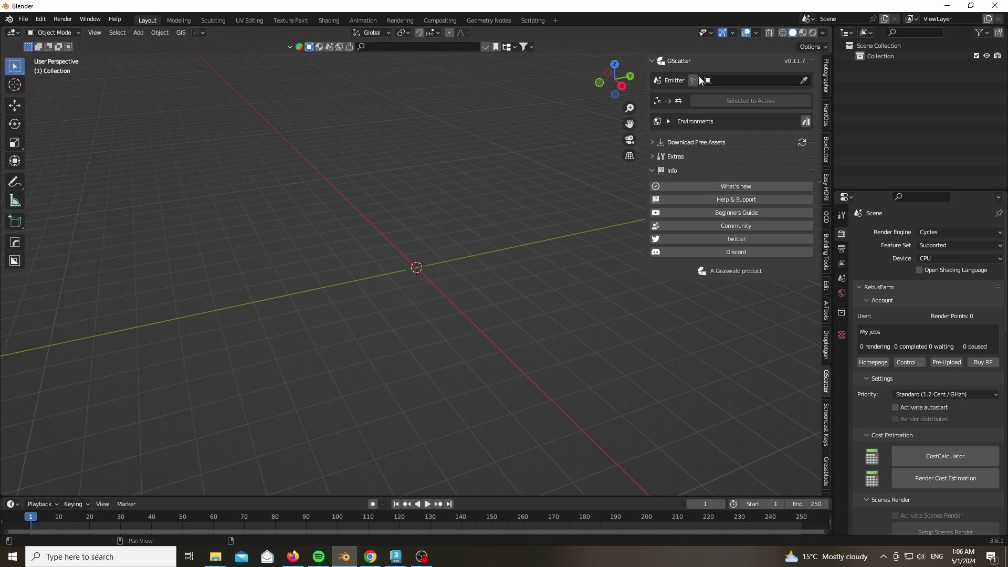
Add a mesh plane and scale its geometry by 3 in Edit Mode.
{"action": "key", "text": "shift+a"}
{"action": "left_click", "coordinate": [508, 100]}
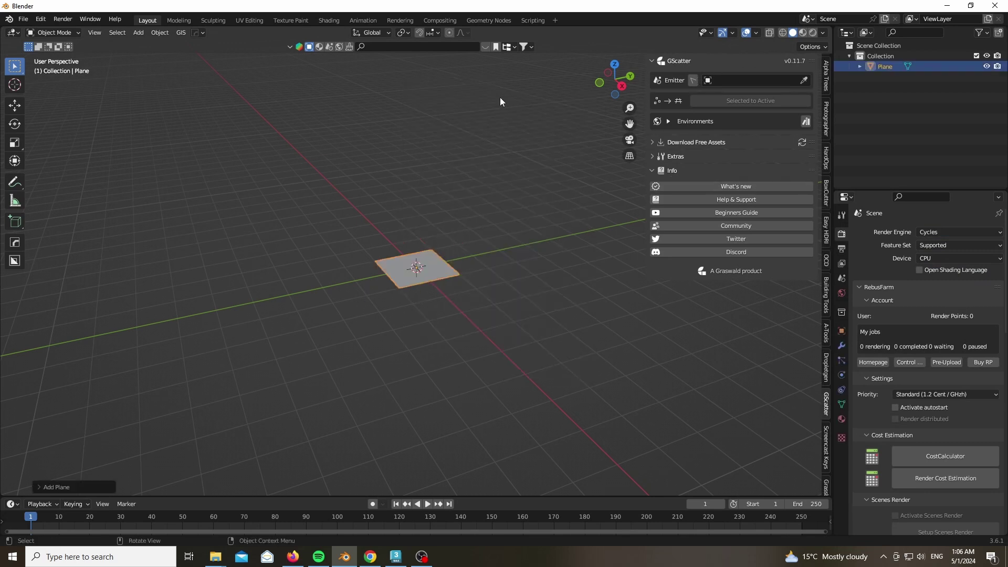
{"action": "scroll", "coordinate": [421, 277], "scroll_direction": "up", "scroll_amount": 6}
{"action": "key", "text": "Tab"}
{"action": "type", "text": "s3"}
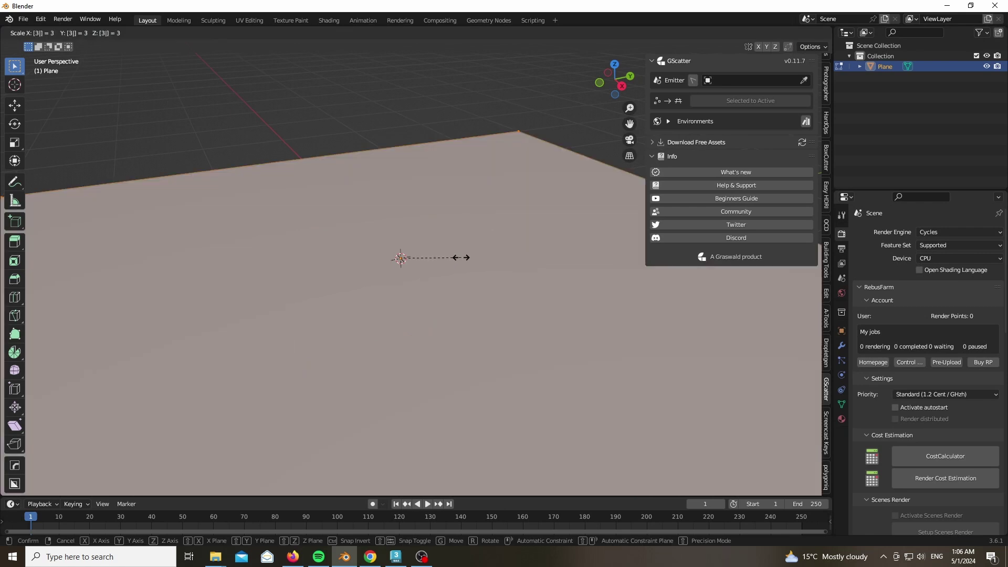
{"action": "key", "text": "Return"}
Subdivide the plane's mesh three times, raising the number of cuts on the first subdivision, and return to Object Mode.
{"action": "right_click", "coordinate": [461, 257]}
{"action": "left_click", "coordinate": [420, 276]}
{"action": "scroll", "coordinate": [421, 281], "scroll_direction": "down", "scroll_amount": 4}
{"action": "left_click", "coordinate": [43, 488]}
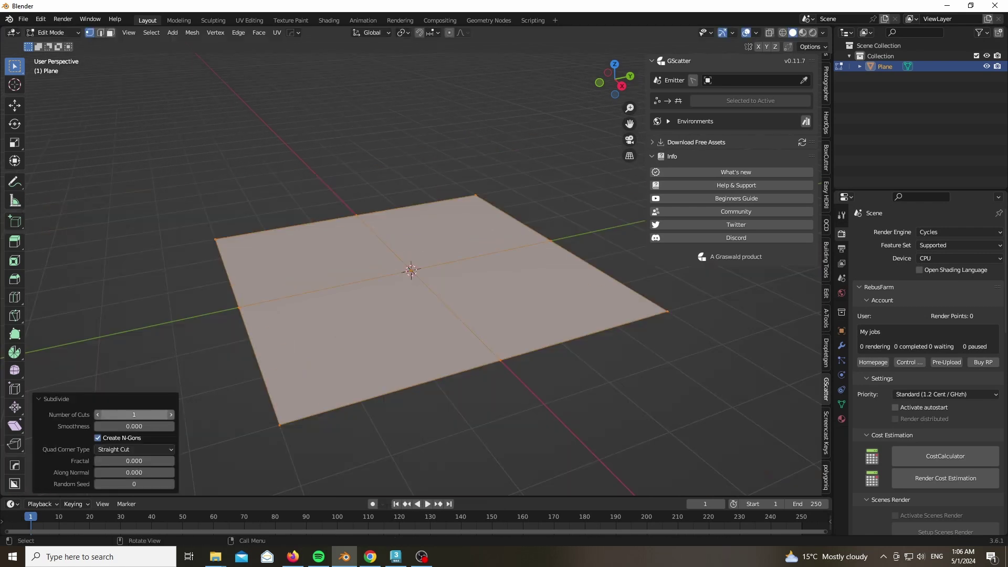
{"action": "left_click_drag", "start_coordinate": [134, 415], "coordinate": [173, 415]}
{"action": "right_click", "coordinate": [435, 306]}
{"action": "left_click", "coordinate": [435, 306]}
{"action": "right_click", "coordinate": [435, 307]}
{"action": "left_click", "coordinate": [434, 306]}
{"action": "key", "text": "Tab"}
Add a Displace modifier to the plane, create a new texture for it, and open the texture's settings.
{"action": "left_click", "coordinate": [841, 345]}
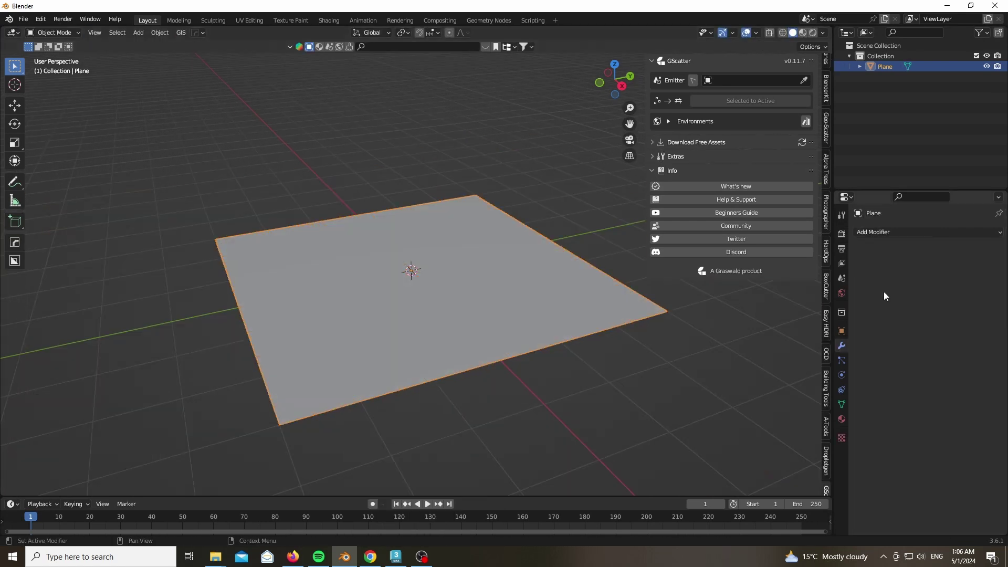
{"action": "left_click", "coordinate": [881, 232]}
{"action": "left_click", "coordinate": [886, 301]}
{"action": "left_click", "coordinate": [953, 265]}
{"action": "left_click", "coordinate": [996, 265]}
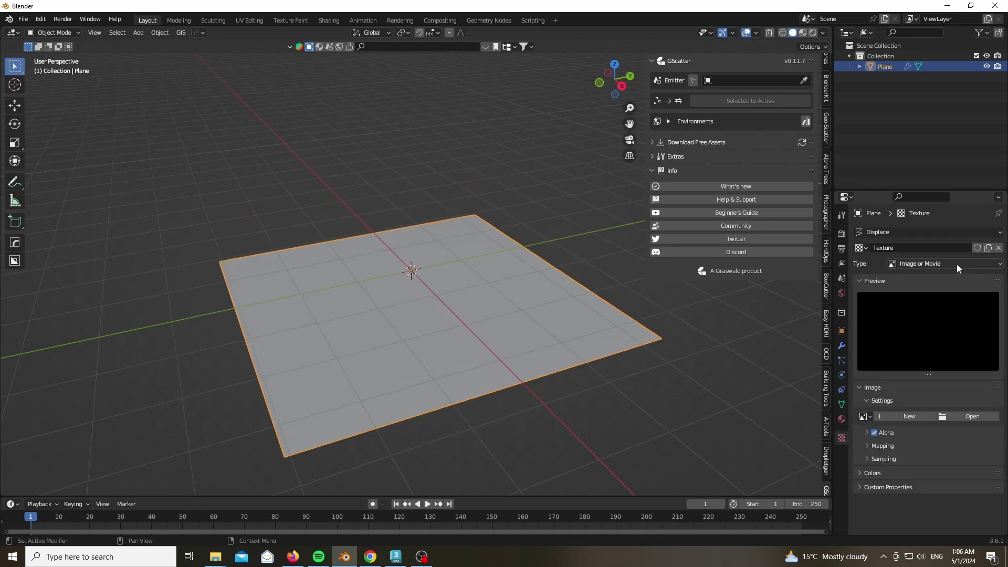
Set the displacement texture's type to Clouds with a size of 2.00.
{"action": "left_click", "coordinate": [957, 265]}
{"action": "left_click", "coordinate": [928, 298]}
{"action": "left_click_drag", "start_coordinate": [945, 450], "coordinate": [988, 450]}
Shade the plane smooth and set the Displace modifier's strength to 0.800.
{"action": "right_click", "coordinate": [459, 307]}
{"action": "left_click", "coordinate": [459, 308]}
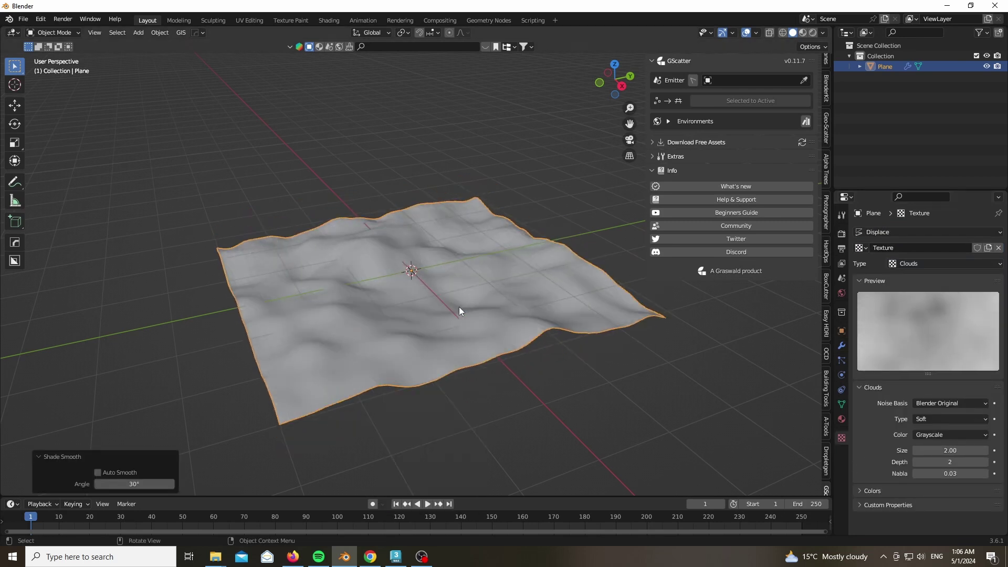
{"action": "left_click", "coordinate": [842, 345]}
{"action": "left_click_drag", "start_coordinate": [949, 316], "coordinate": [938, 316]}
Set the plane as the GScatter emitter and look through the environments in the GScatter asset browser.
{"action": "left_click", "coordinate": [803, 80]}
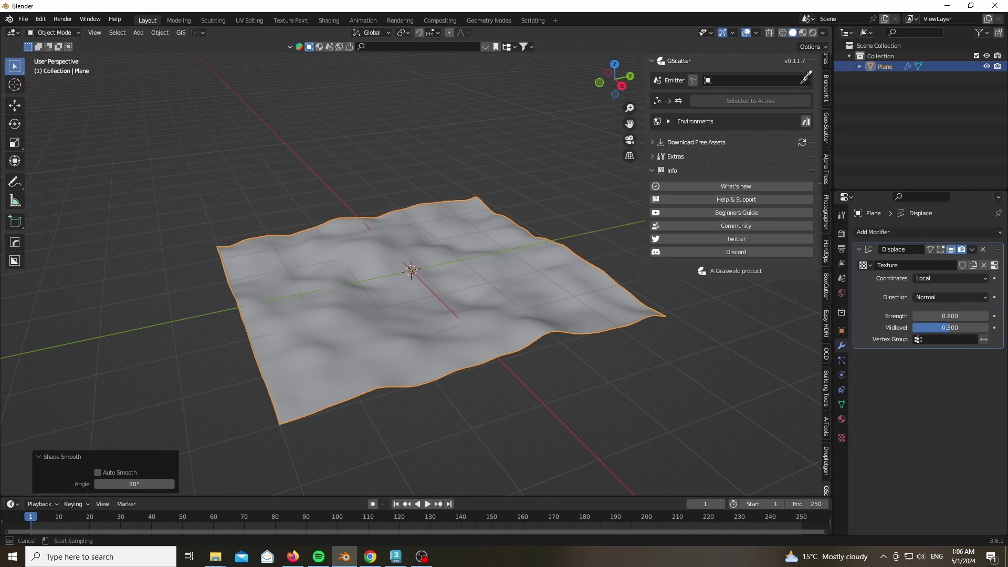
{"action": "left_click", "coordinate": [354, 287]}
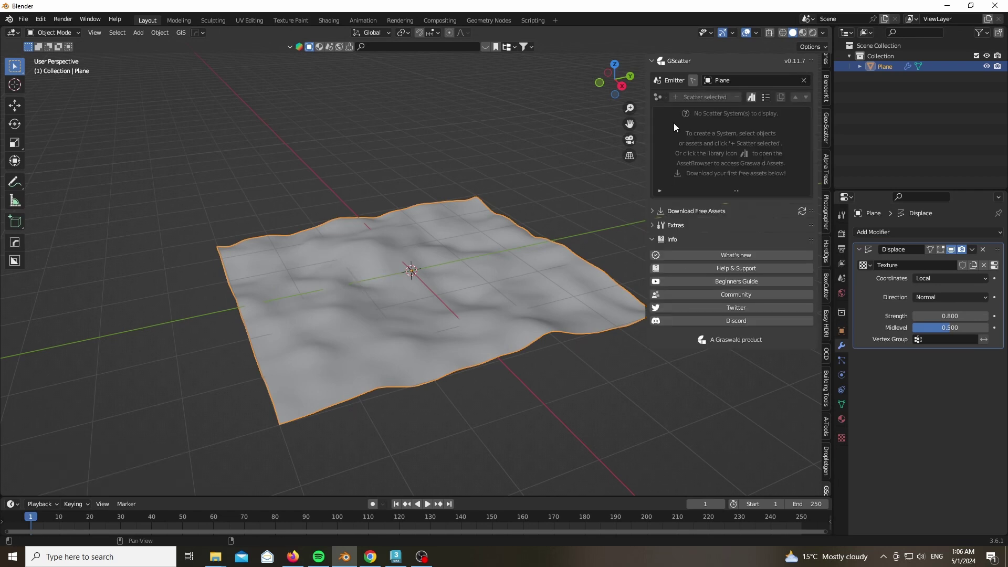
{"action": "left_click", "coordinate": [751, 99]}
{"action": "left_click", "coordinate": [448, 87]}
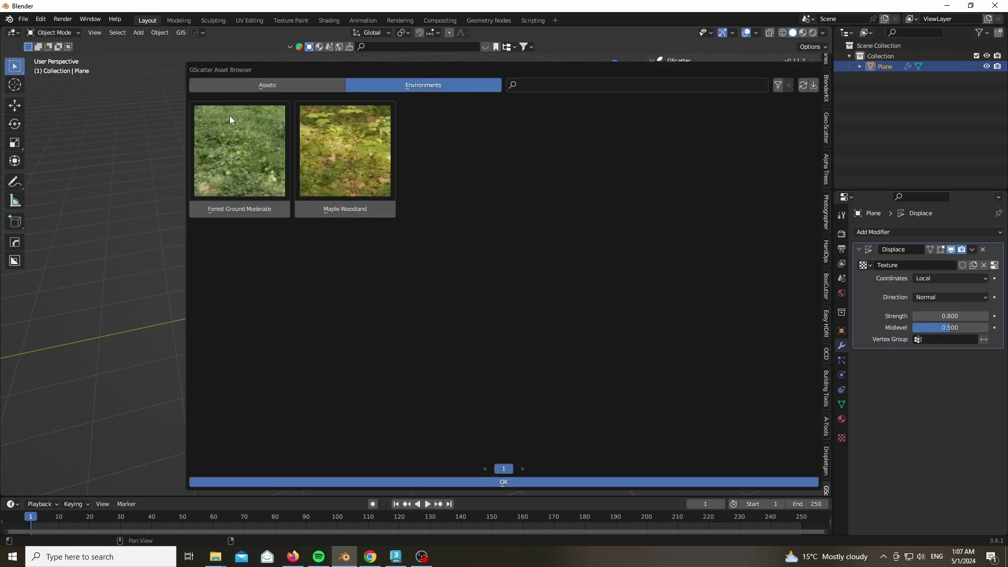
{"action": "left_click", "coordinate": [158, 143]}
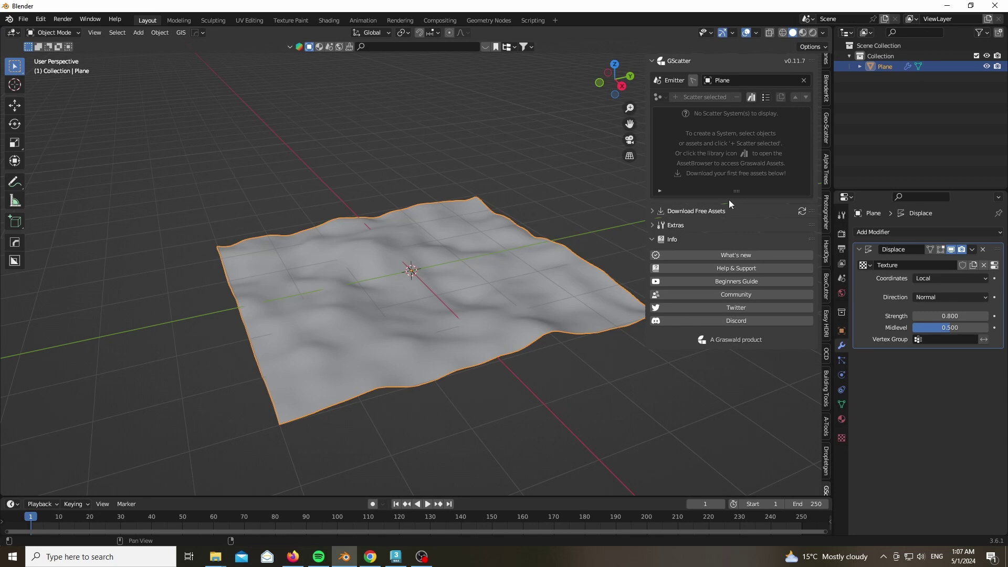
Switch to the browser and look through the asset collections on the Graswald store's main page.
{"action": "left_click", "coordinate": [370, 557]}
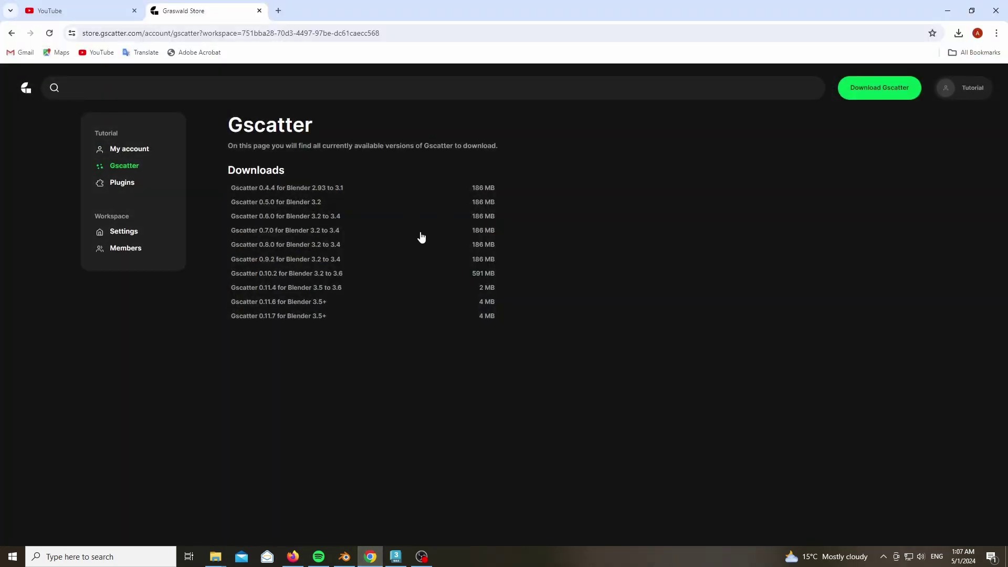
{"action": "left_click", "coordinate": [35, 91]}
{"action": "scroll", "coordinate": [164, 232], "scroll_direction": "down", "scroll_amount": 2}
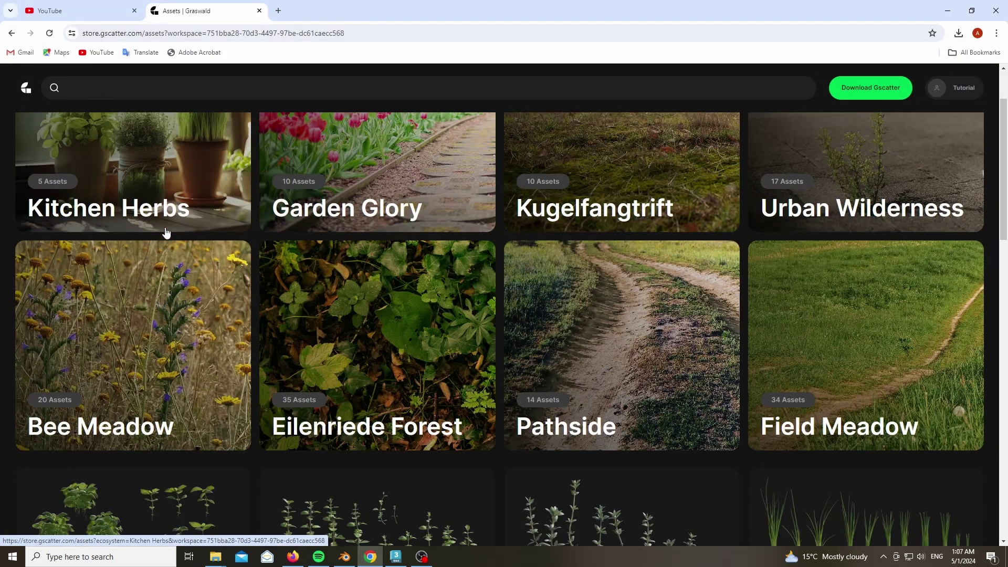
{"action": "scroll", "coordinate": [166, 233], "scroll_direction": "up", "scroll_amount": 2}
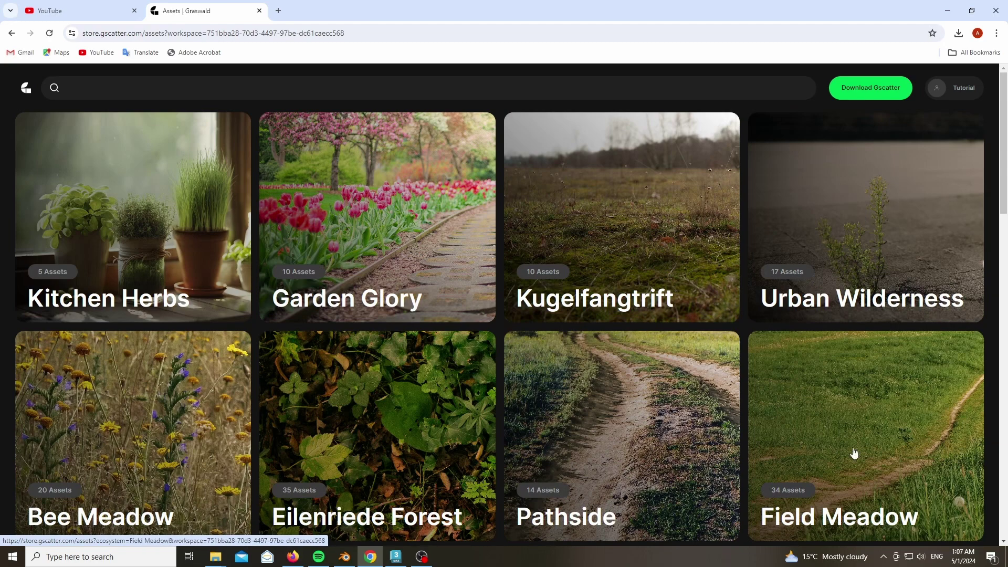
{"action": "scroll", "coordinate": [128, 240], "scroll_direction": "down", "scroll_amount": 13}
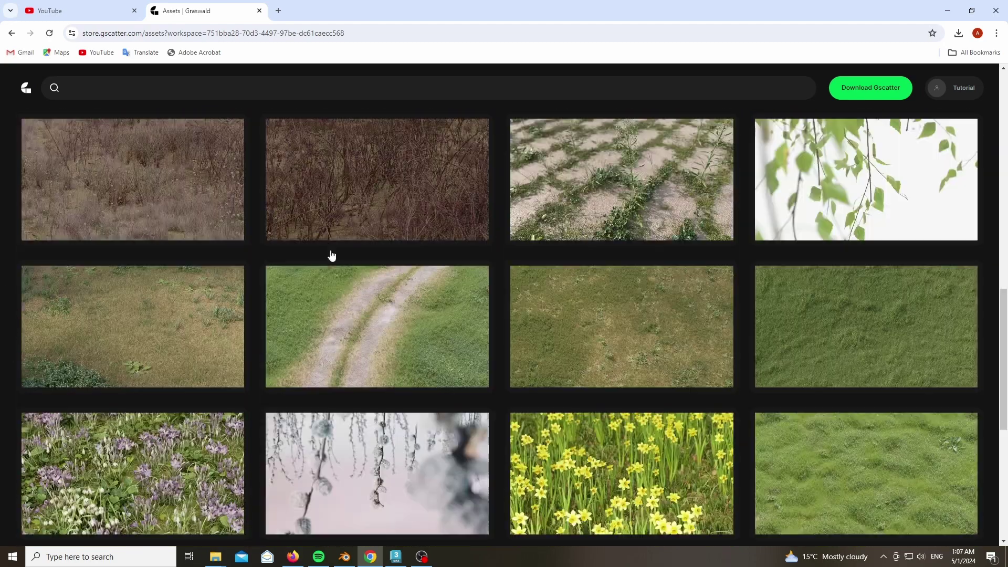
Open the Field Meadow collection in the Graswald store and look through its environments and assets.
{"action": "scroll", "coordinate": [382, 256], "scroll_direction": "up", "scroll_amount": 13}
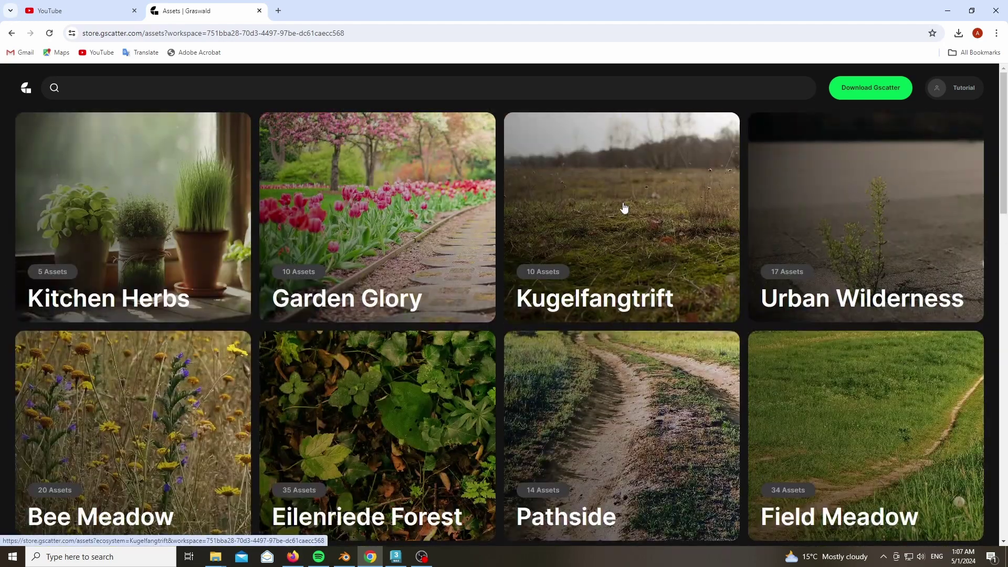
{"action": "scroll", "coordinate": [625, 208], "scroll_direction": "down", "scroll_amount": 1}
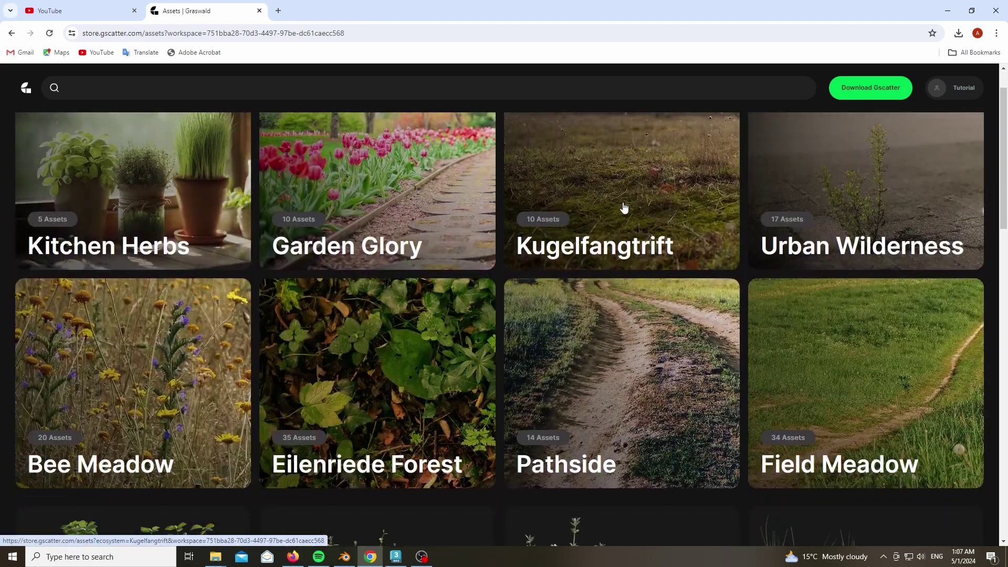
{"action": "left_click", "coordinate": [816, 376]}
{"action": "scroll", "coordinate": [614, 307], "scroll_direction": "down", "scroll_amount": 5}
{"action": "scroll", "coordinate": [362, 261], "scroll_direction": "up", "scroll_amount": 5}
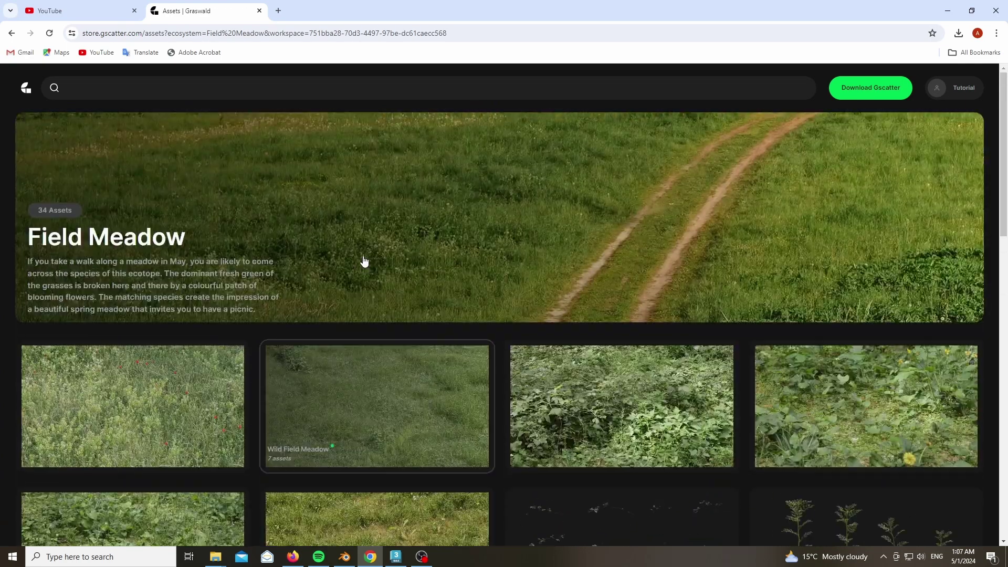
{"action": "scroll", "coordinate": [476, 276], "scroll_direction": "down", "scroll_amount": 1}
{"action": "scroll", "coordinate": [477, 274], "scroll_direction": "down", "scroll_amount": 1}
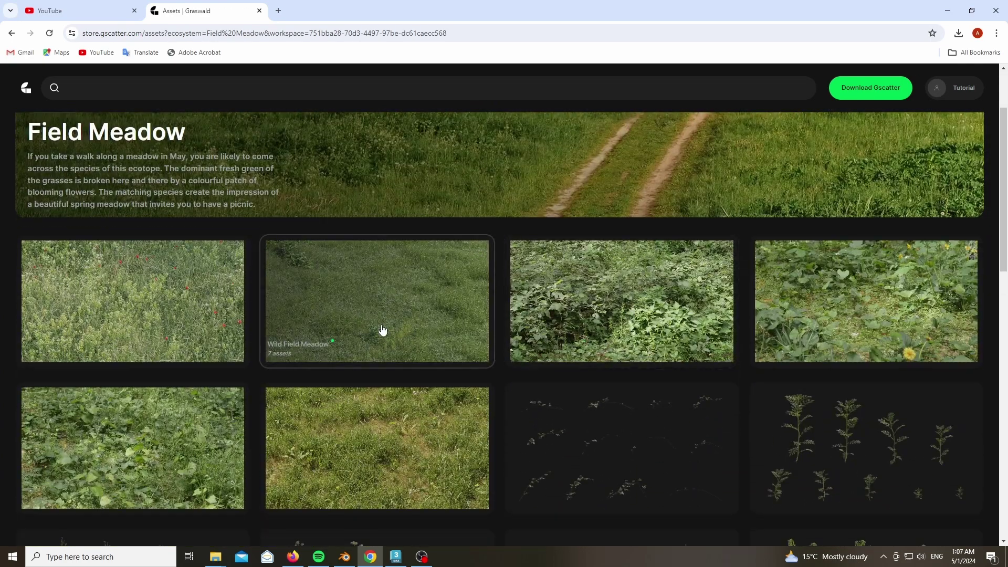
{"action": "scroll", "coordinate": [431, 412], "scroll_direction": "down", "scroll_amount": 8}
{"action": "scroll", "coordinate": [431, 412], "scroll_direction": "up", "scroll_amount": 8}
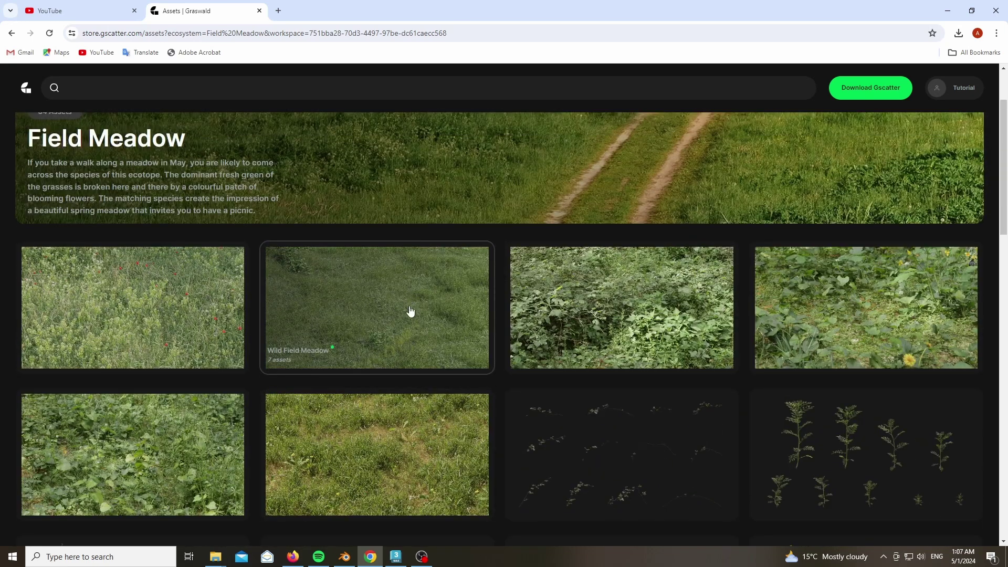
Select the Wild Field Meadow environment and expand its list of environment assets to read through it.
{"action": "left_click", "coordinate": [425, 315]}
{"action": "left_click", "coordinate": [965, 297]}
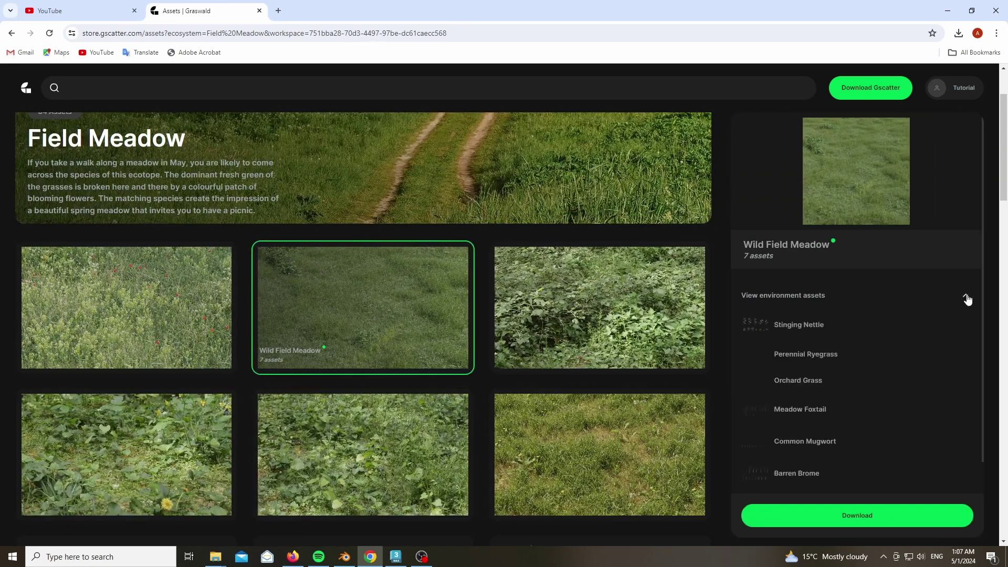
{"action": "scroll", "coordinate": [775, 378], "scroll_direction": "down", "scroll_amount": 1}
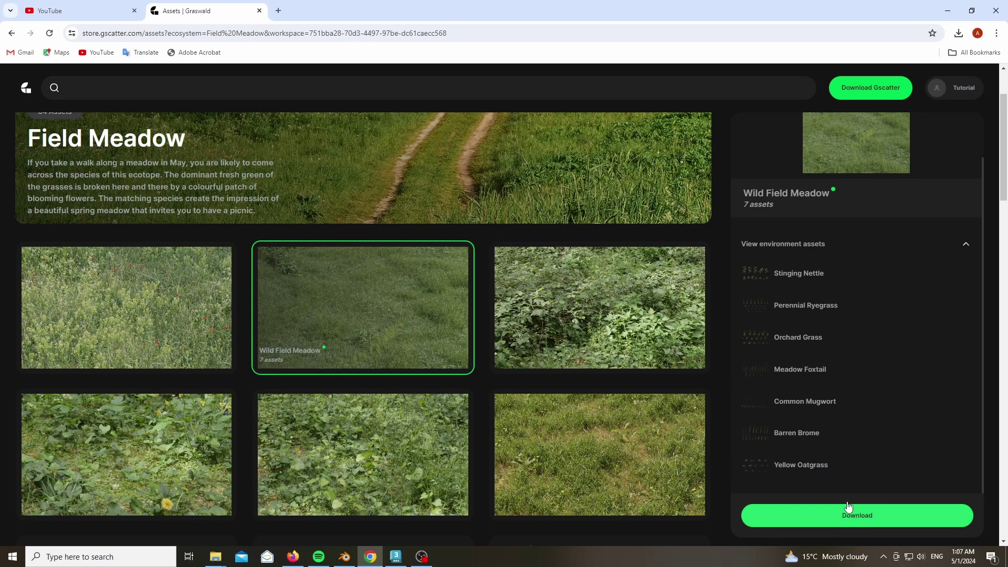
Switch to Blender and view the asset installation file view from the GScatter asset browser, closing it without installing anything.
{"action": "left_click", "coordinate": [945, 11]}
{"action": "left_click", "coordinate": [752, 98]}
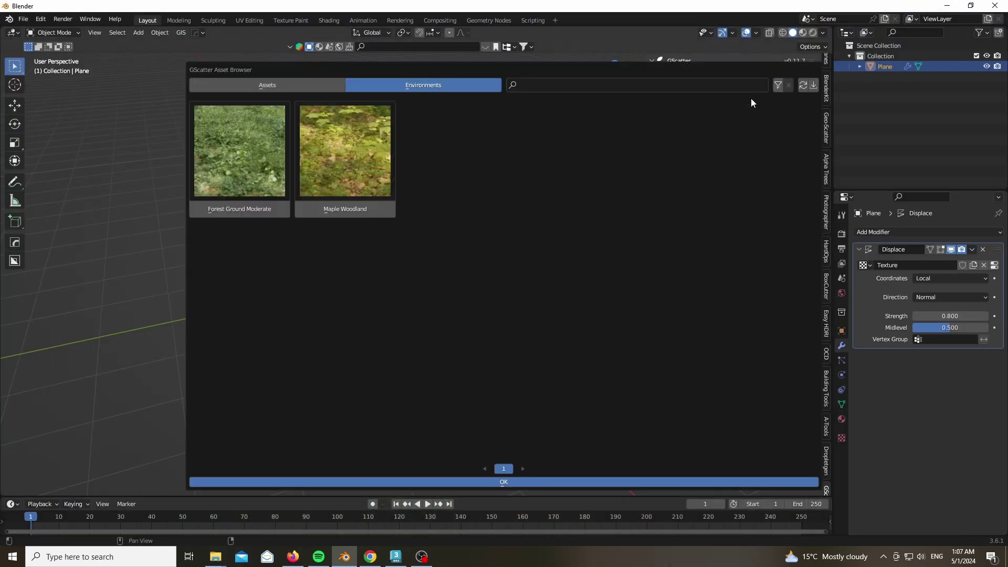
{"action": "left_click", "coordinate": [814, 87]}
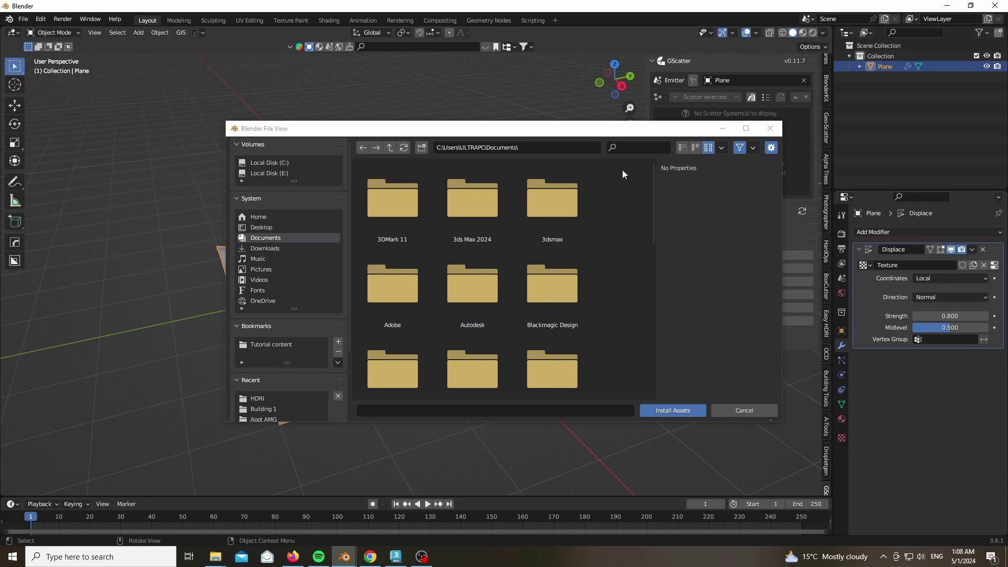
{"action": "left_click", "coordinate": [770, 128]}
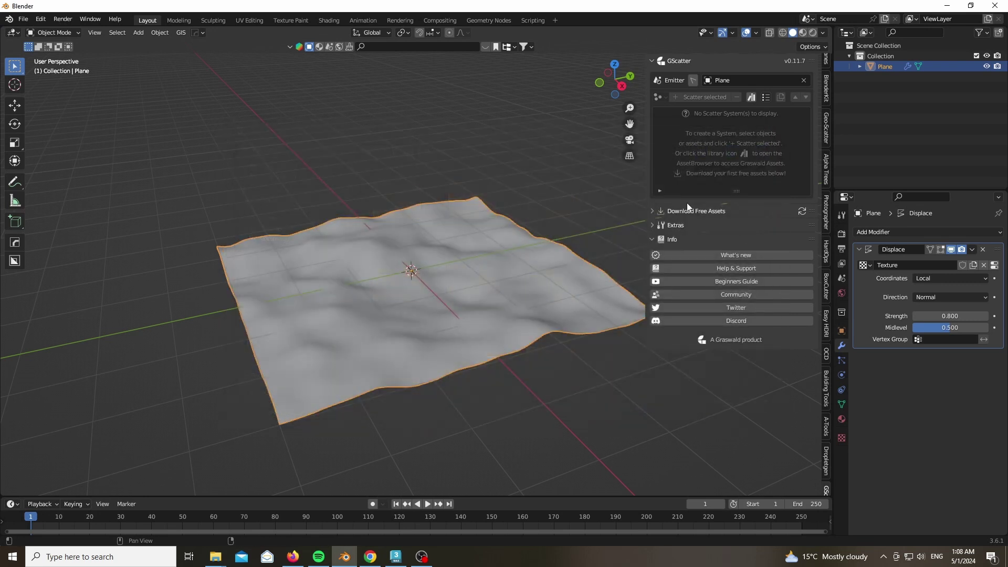
Add the Forest Ground Moderate environment from the GScatter asset browser, using the Default terrain type.
{"action": "left_click", "coordinate": [752, 98]}
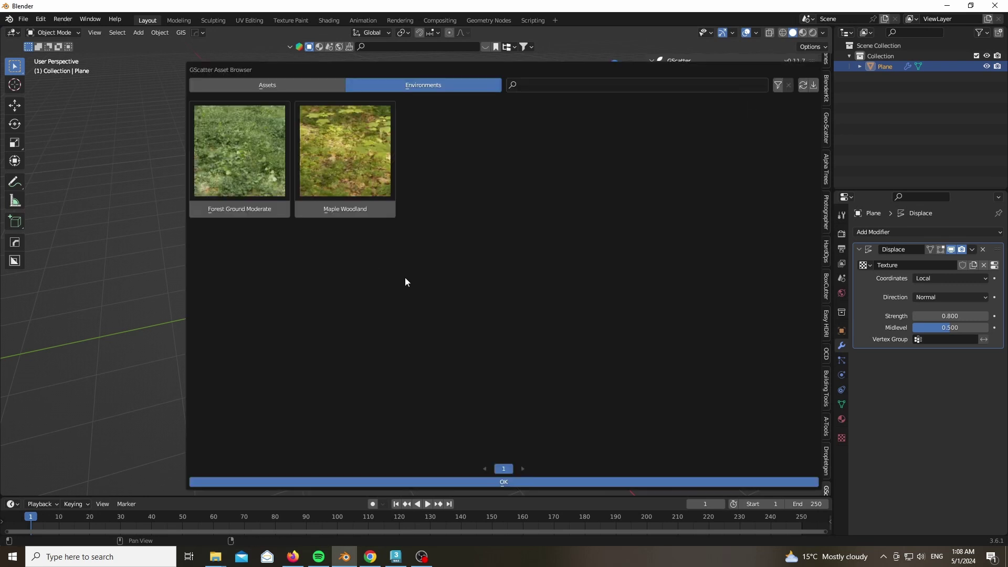
{"action": "left_click", "coordinate": [240, 212]}
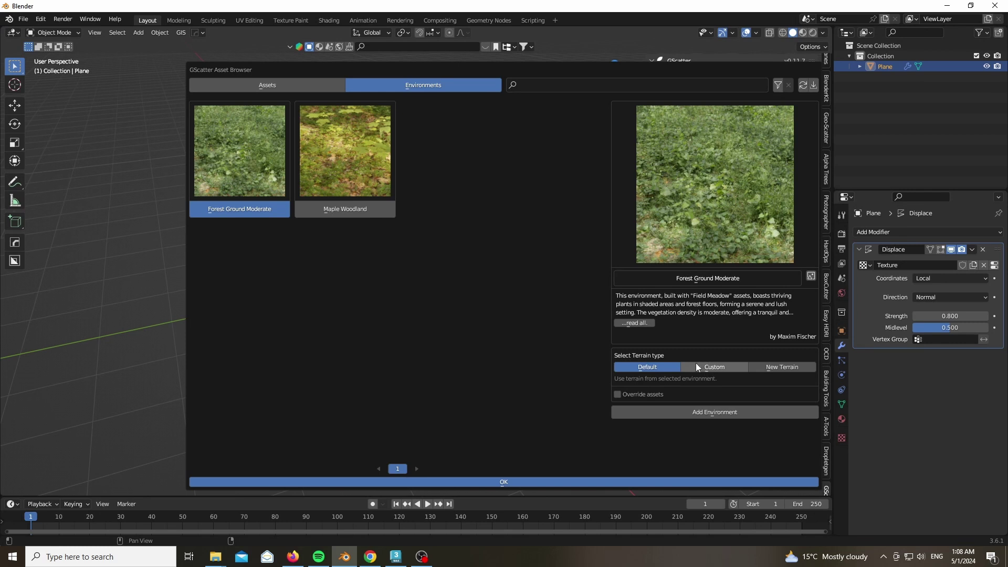
{"action": "left_click", "coordinate": [698, 410]}
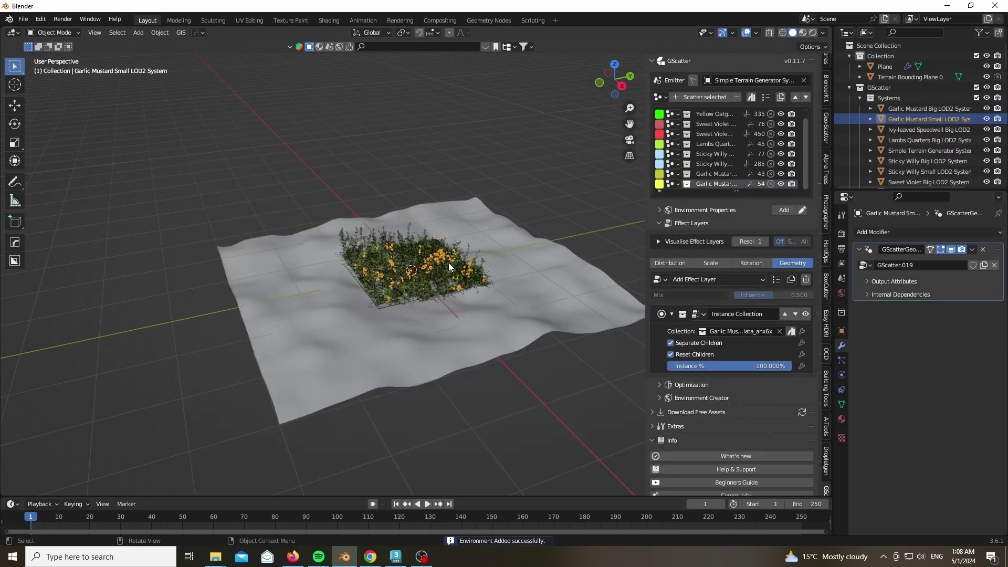
Select the scattered patch's Terrain Bounding Plane and try moving it across the displaced ground, cancelling the move.
{"action": "scroll", "coordinate": [407, 280], "scroll_direction": "up", "scroll_amount": 6}
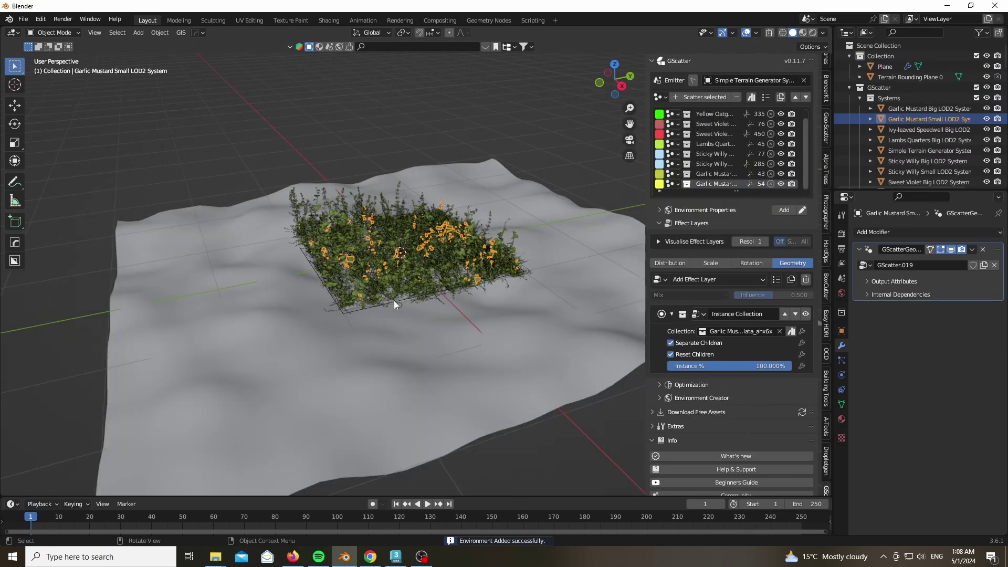
{"action": "left_click", "coordinate": [374, 309]}
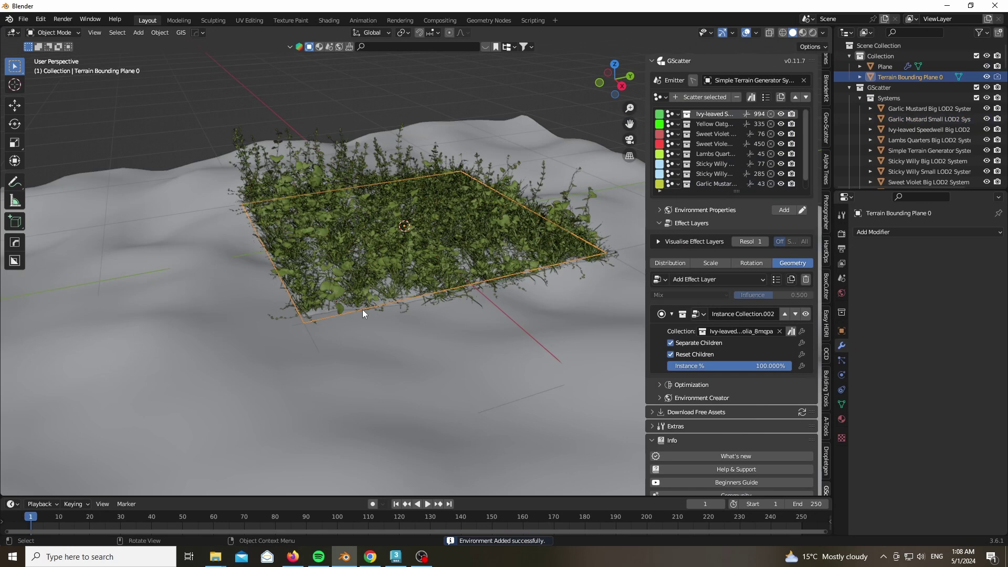
{"action": "key", "text": "g"}
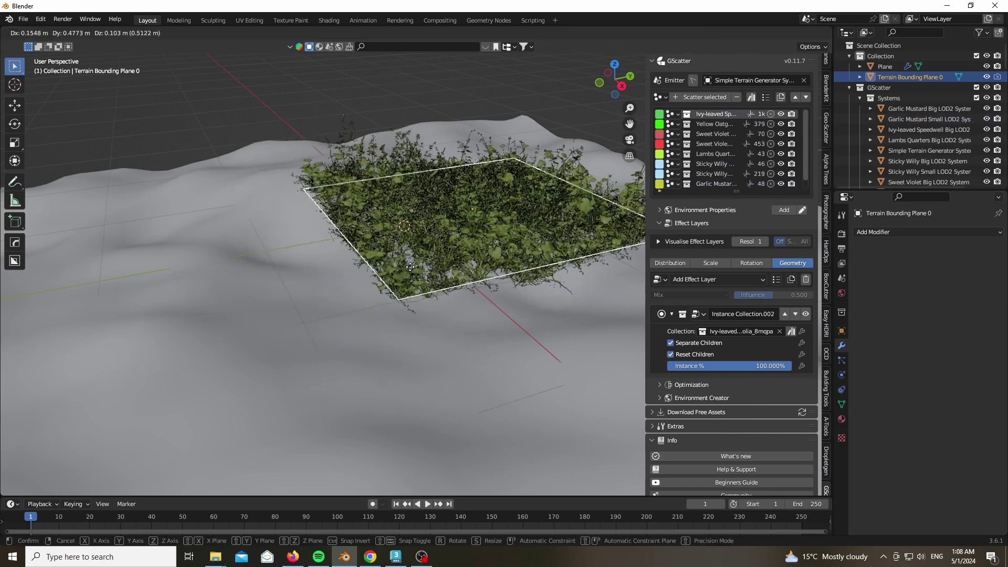
{"action": "right_click", "coordinate": [360, 261]}
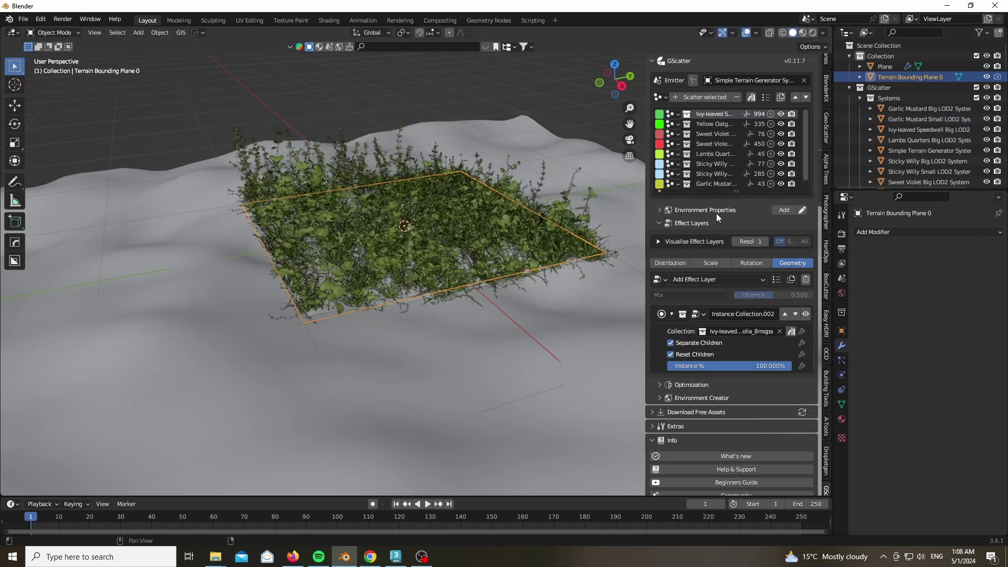
Expand the Environment Properties of the scattered patch and widen the GScatter sidebar to show the full system names.
{"action": "left_click", "coordinate": [660, 209]}
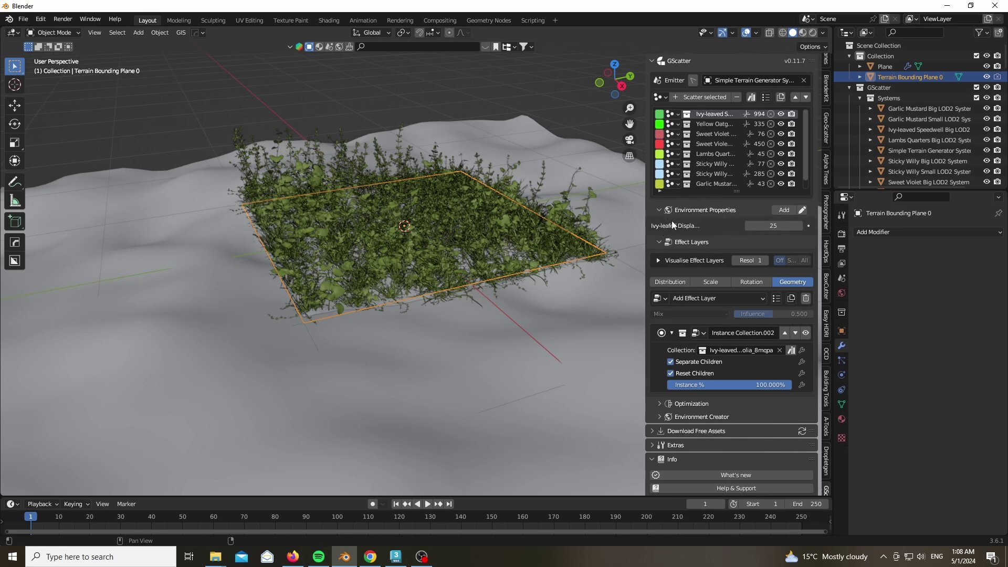
{"action": "scroll", "coordinate": [425, 250], "scroll_direction": "down", "scroll_amount": 4}
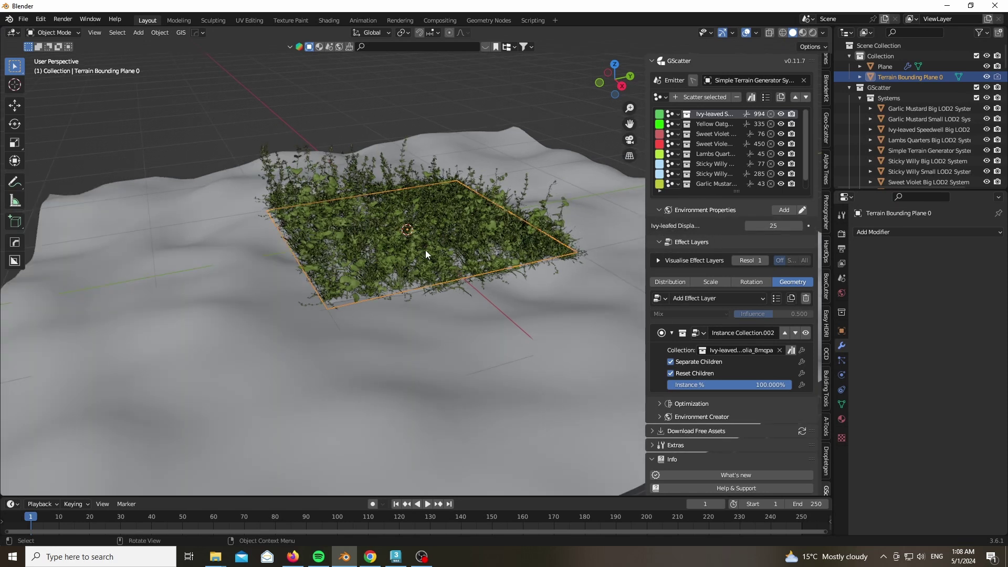
{"action": "scroll", "coordinate": [426, 250], "scroll_direction": "up", "scroll_amount": 3}
{"action": "scroll", "coordinate": [425, 250], "scroll_direction": "down", "scroll_amount": 2}
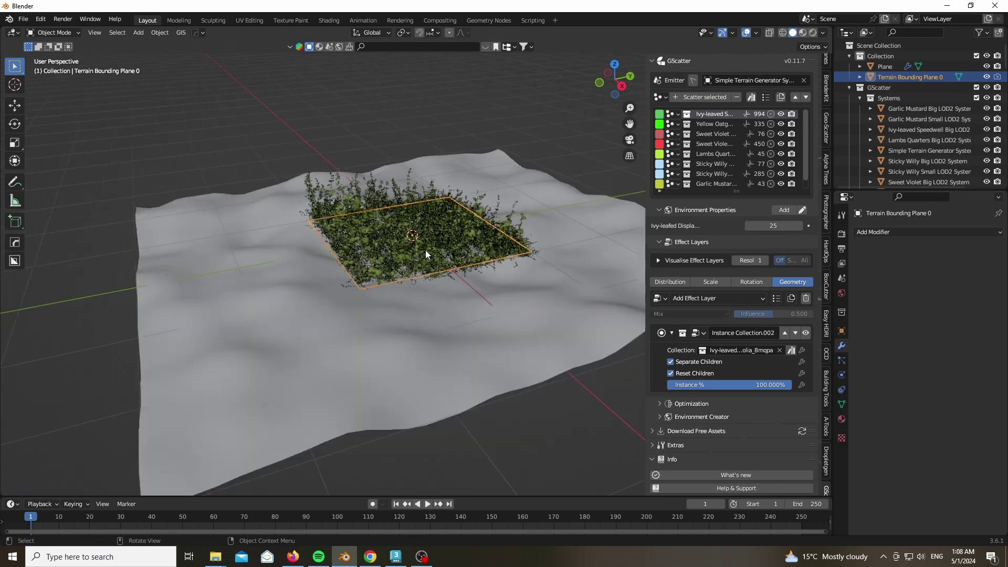
{"action": "scroll", "coordinate": [426, 250], "scroll_direction": "up", "scroll_amount": 2}
{"action": "scroll", "coordinate": [426, 250], "scroll_direction": "down", "scroll_amount": 2}
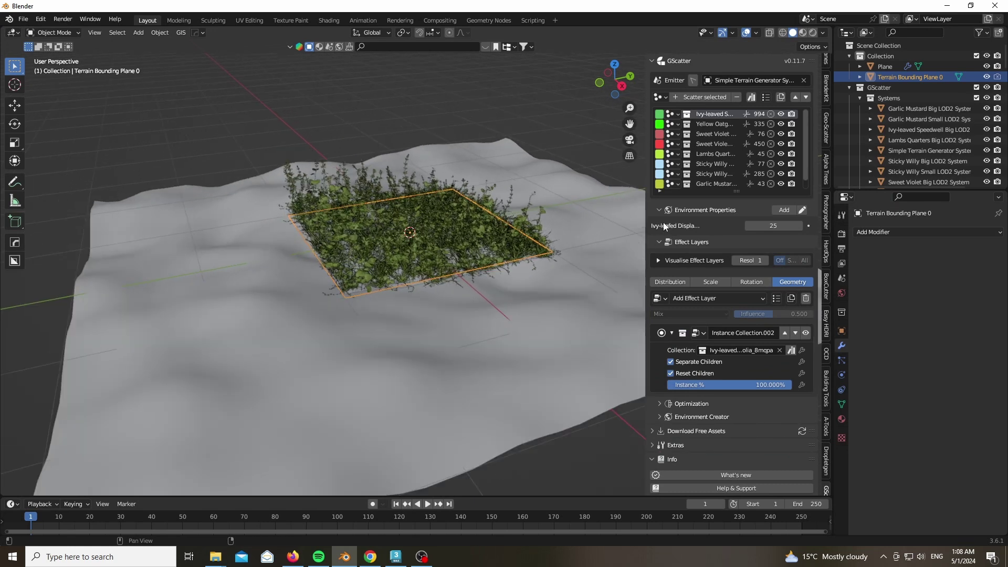
{"action": "left_click_drag", "start_coordinate": [645, 215], "coordinate": [576, 219]}
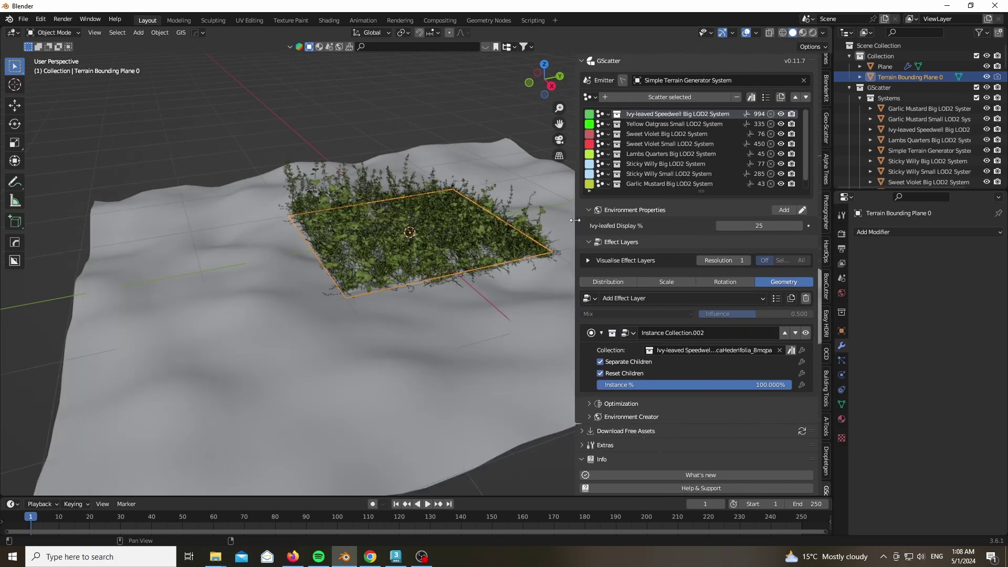
{"action": "mouse_move", "coordinate": [750, 223]}
{"action": "left_mouse_down"}
{"action": "mouse_move", "coordinate": [788, 223]}
{"action": "mouse_move", "coordinate": [735, 226]}
{"action": "mouse_move", "coordinate": [788, 225]}
{"action": "mouse_move", "coordinate": [750, 223]}
{"action": "left_mouse_up"}
Select the Yellow Oatgrass Small LOD2 scatter system and look over its effect layers and geometry settings.
{"action": "left_click", "coordinate": [704, 122]}
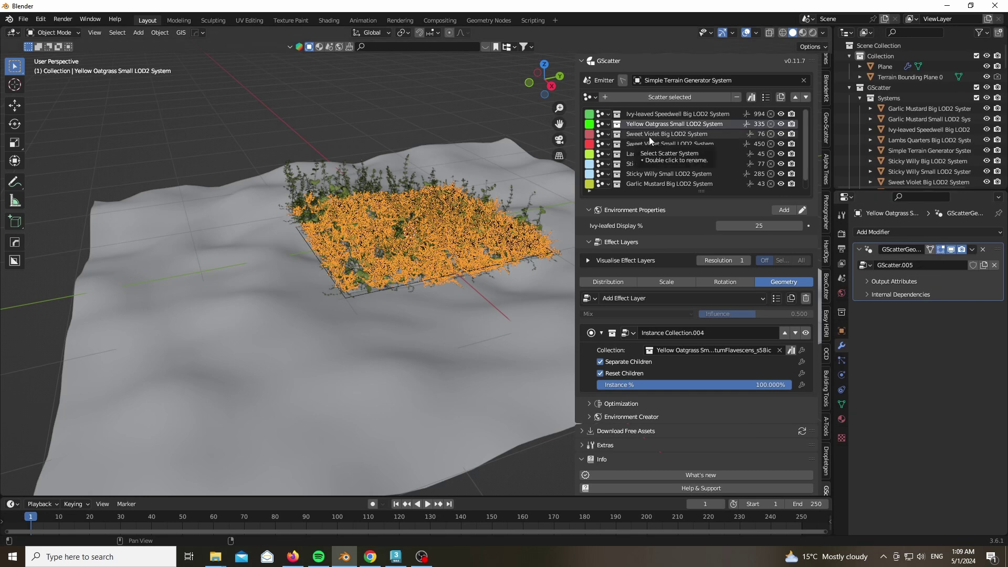
{"action": "left_click", "coordinate": [585, 260]}
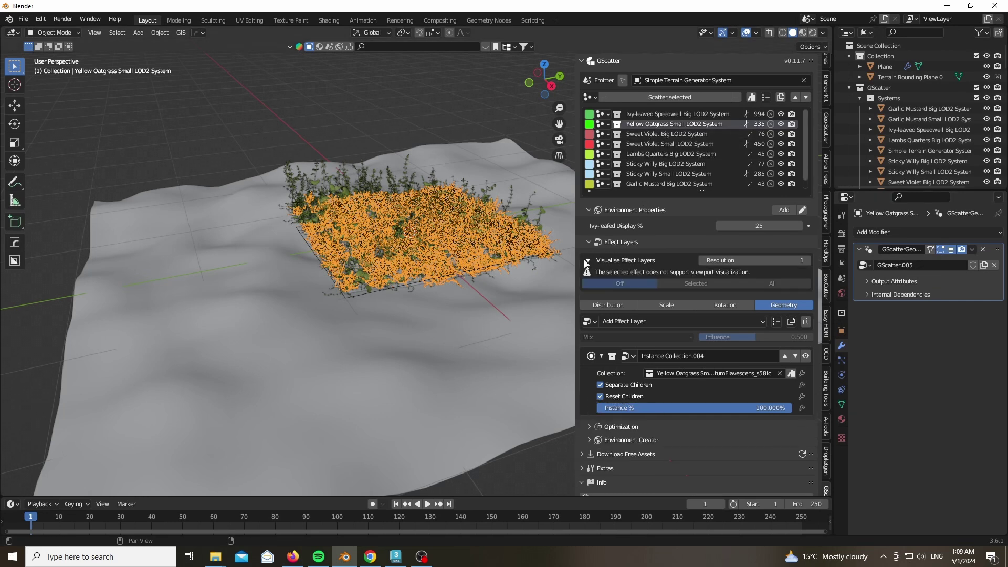
{"action": "left_click", "coordinate": [584, 260]}
{"action": "scroll", "coordinate": [604, 305], "scroll_direction": "down", "scroll_amount": 2}
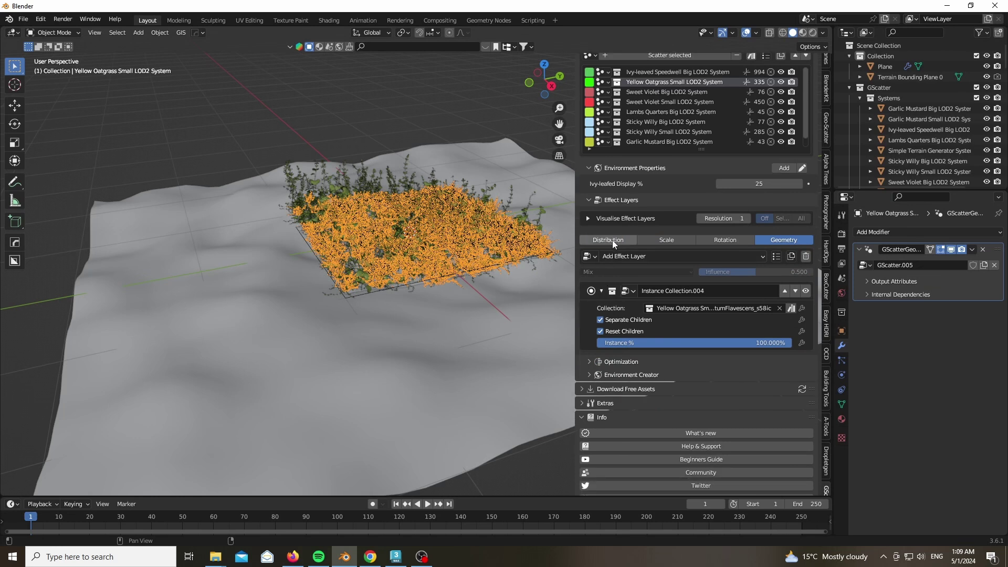
{"action": "scroll", "coordinate": [633, 264], "scroll_direction": "down", "scroll_amount": 2}
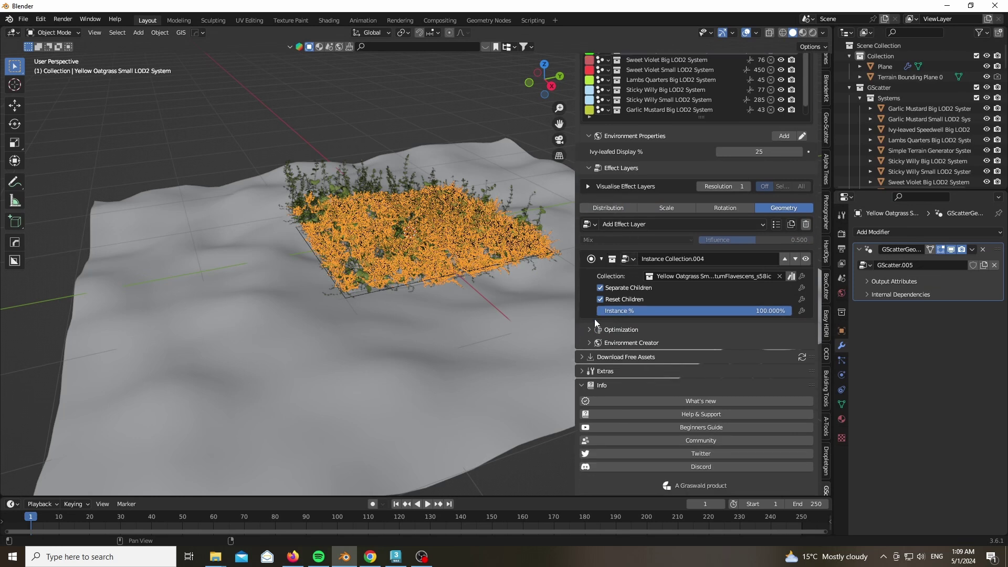
{"action": "middle_click_drag", "start_coordinate": [427, 352], "coordinate": [306, 369]}
{"action": "scroll", "coordinate": [402, 317], "scroll_direction": "up", "scroll_amount": 4}
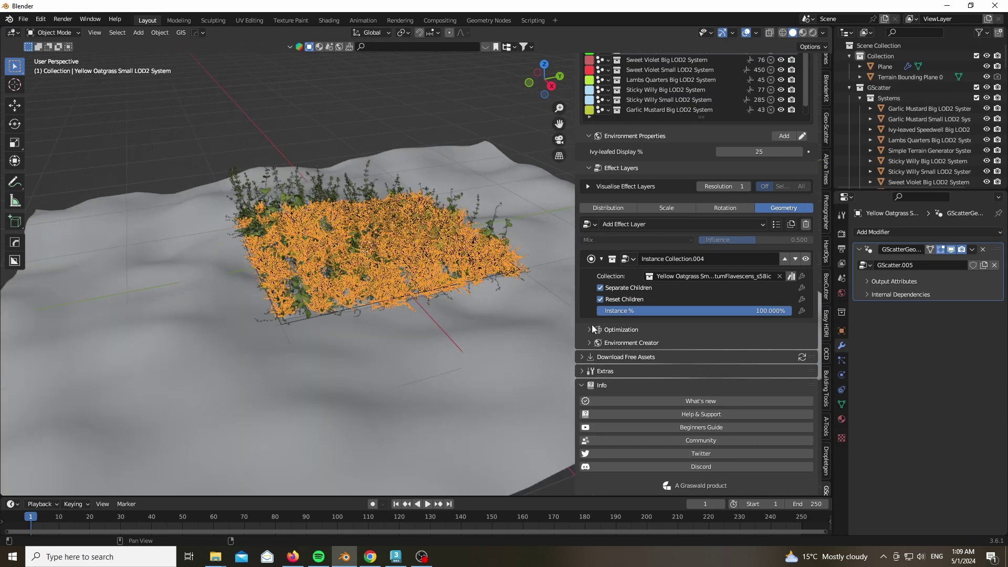
Try lowering the Viewport Display percentage in the Yellow Oatgrass Small system's optimization settings and undo the change.
{"action": "left_click", "coordinate": [591, 329]}
{"action": "scroll", "coordinate": [657, 331], "scroll_direction": "down", "scroll_amount": 3}
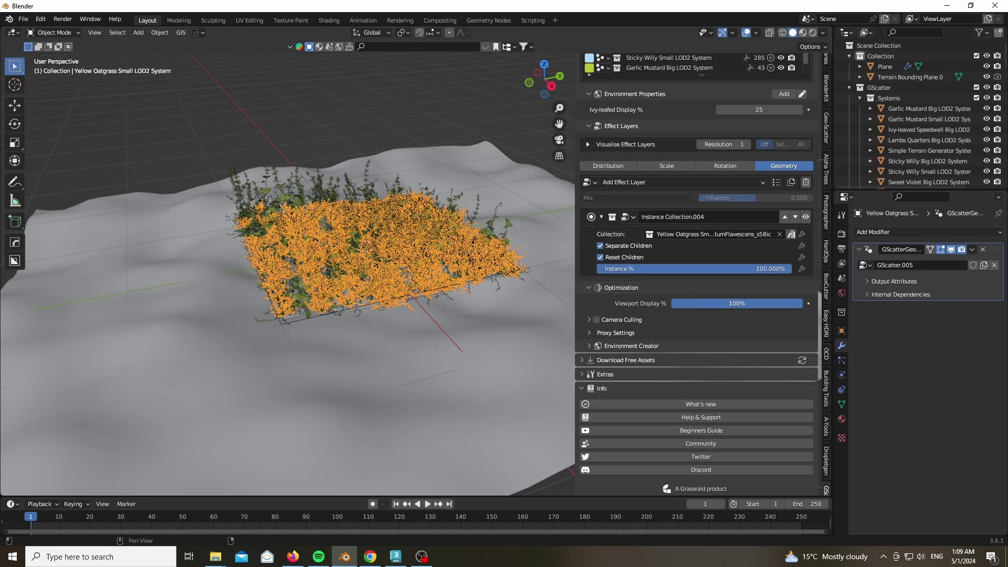
{"action": "left_click_drag", "start_coordinate": [801, 303], "coordinate": [672, 304]}
{"action": "key", "text": "ctrl+z"}
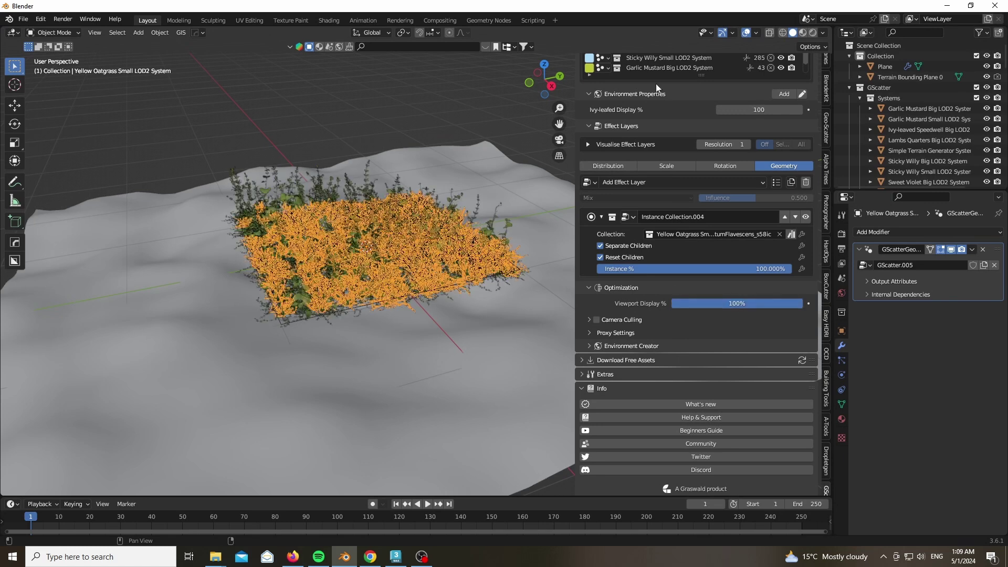
Check the plants with viewport overlays hidden, restore the overlays with scene Statistics enabled, and deselect everything.
{"action": "left_click", "coordinate": [746, 33]}
{"action": "scroll", "coordinate": [349, 248], "scroll_direction": "up", "scroll_amount": 3}
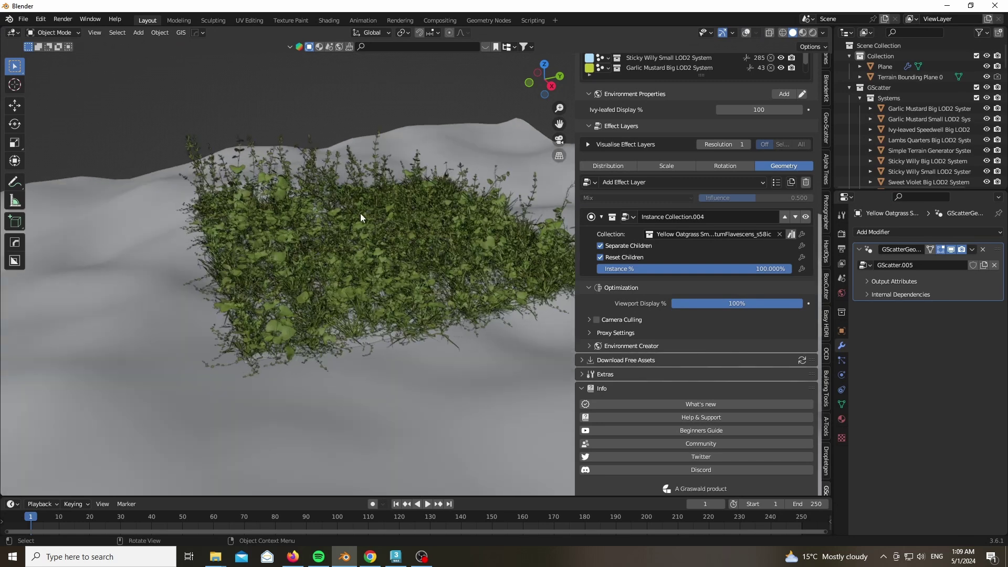
{"action": "left_click", "coordinate": [747, 33]}
{"action": "left_click", "coordinate": [757, 34]}
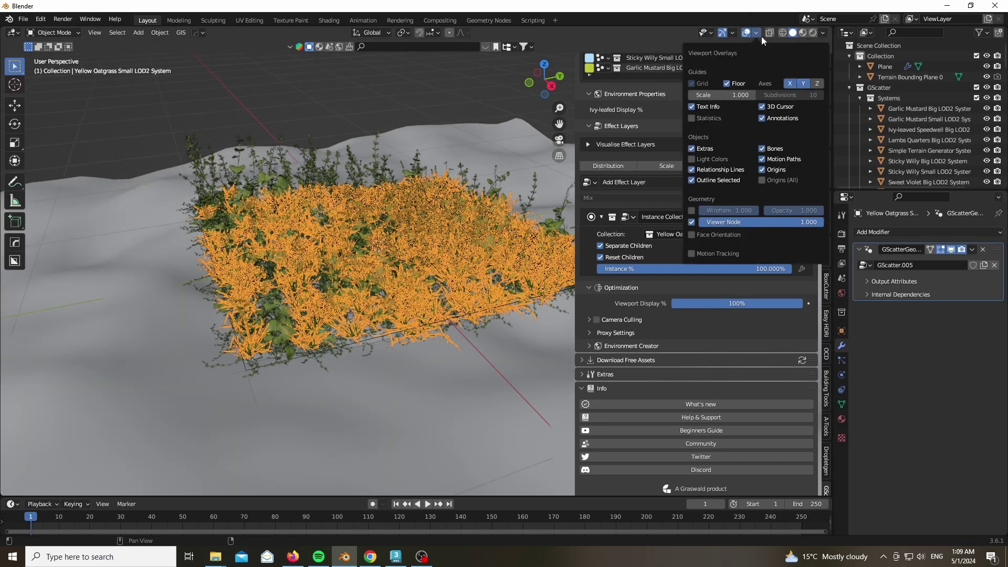
{"action": "left_click", "coordinate": [277, 119]}
{"action": "mouse_move", "coordinate": [753, 301]}
{"action": "left_mouse_down"}
{"action": "mouse_move", "coordinate": [621, 303]}
{"action": "mouse_move", "coordinate": [752, 303]}
{"action": "left_mouse_up"}
{"action": "left_click", "coordinate": [704, 299]}
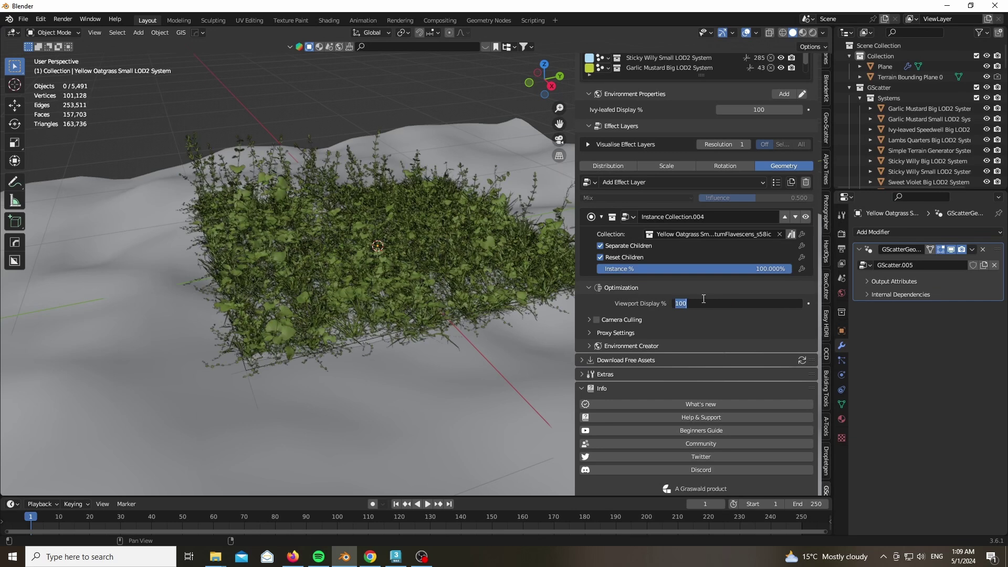
{"action": "key", "text": "Return"}
Show the scene's render properties and switch the viewport to Rendered shading.
{"action": "left_click", "coordinate": [841, 245]}
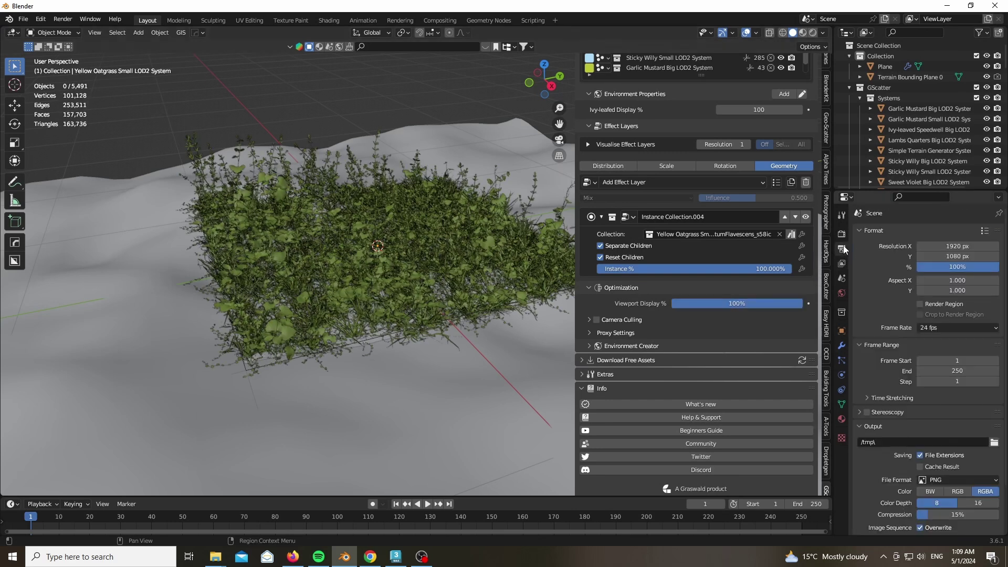
{"action": "left_click", "coordinate": [842, 234]}
{"action": "middle_click_drag", "start_coordinate": [552, 261], "coordinate": [320, 301]}
{"action": "key", "text": "z"}
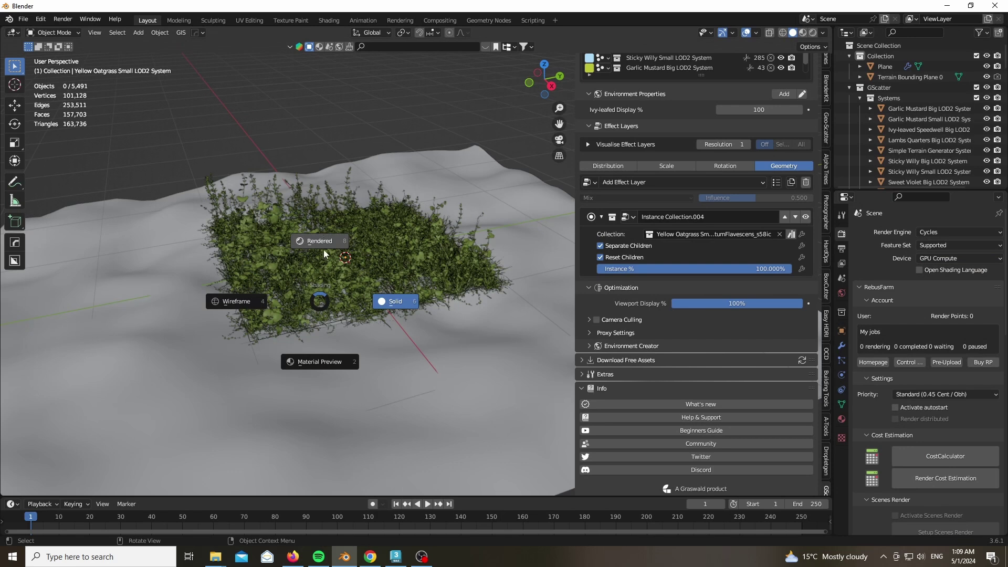
{"action": "left_click", "coordinate": [324, 252]}
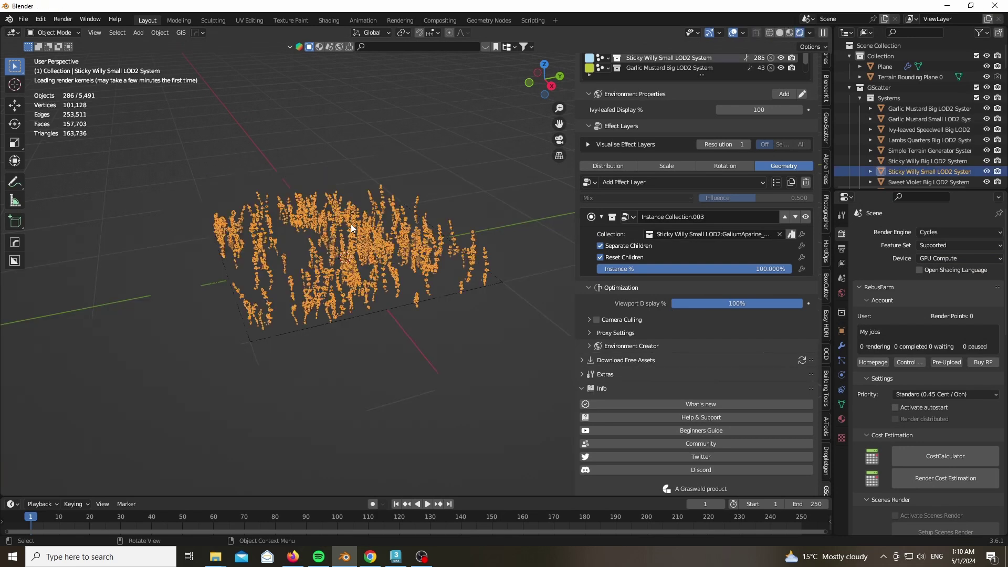
Hide the viewport overlays and set the world background strength to 0.
{"action": "left_click", "coordinate": [732, 33]}
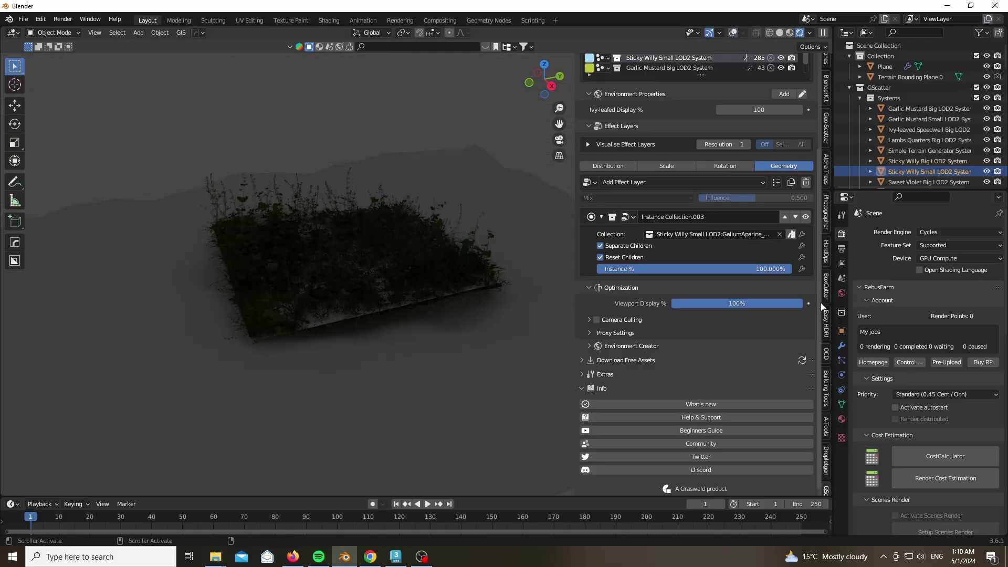
{"action": "left_click", "coordinate": [841, 292]}
{"action": "left_click", "coordinate": [955, 311]}
{"action": "type", "text": "0"}
{"action": "key", "text": "Return"}
Add an area light and move it up about 1.06 m along Z above the plants.
{"action": "key", "text": "shift+a"}
{"action": "mouse_move", "coordinate": [218, 295]}
{"action": "left_click", "coordinate": [300, 326]}
{"action": "key", "text": "g"}
{"action": "key", "text": "z"}
{"action": "left_click", "coordinate": [315, 231]}
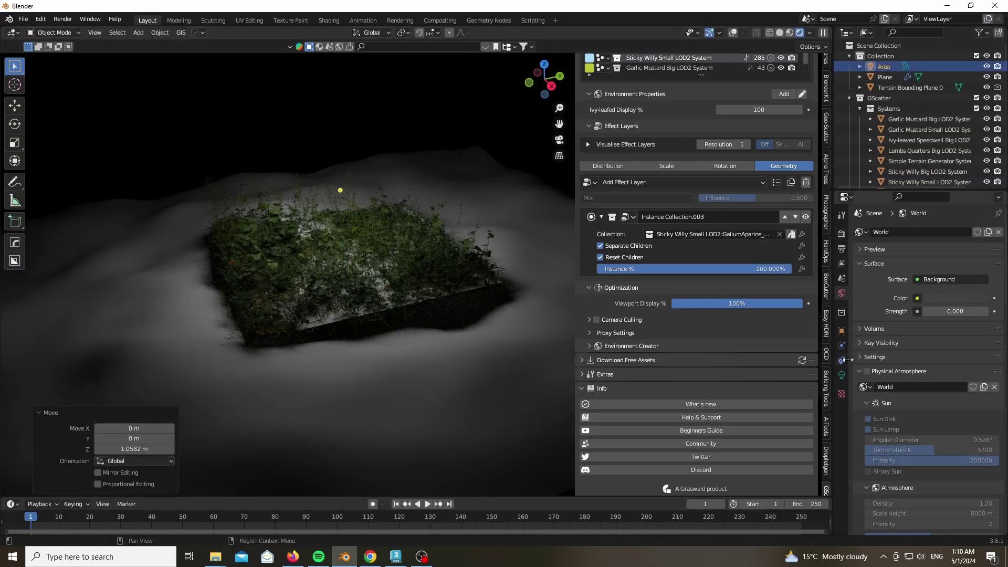
Set the area light's power to 40 W and its beam spread to about 132°.
{"action": "left_click", "coordinate": [842, 375]}
{"action": "left_click", "coordinate": [989, 327]}
{"action": "left_click", "coordinate": [988, 326]}
{"action": "left_click_drag", "start_coordinate": [957, 494], "coordinate": [932, 494]}
{"action": "scroll", "coordinate": [405, 210], "scroll_direction": "up", "scroll_amount": 6}
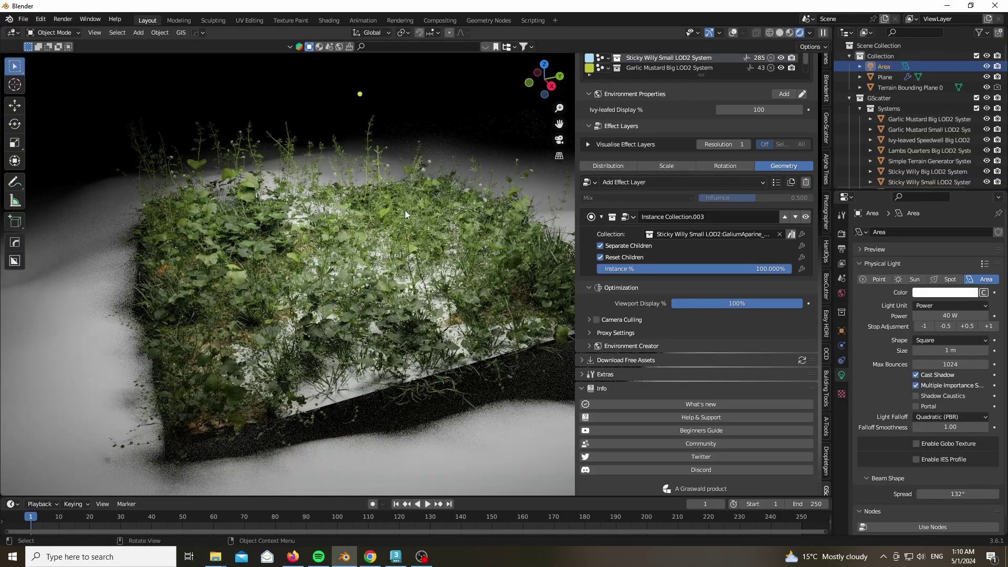
Hide the sidebar, show the render properties, and examine the lit plants up close and from farther away.
{"action": "key", "text": "n"}
{"action": "scroll", "coordinate": [330, 333], "scroll_direction": "down", "scroll_amount": 5}
{"action": "left_click", "coordinate": [842, 233]}
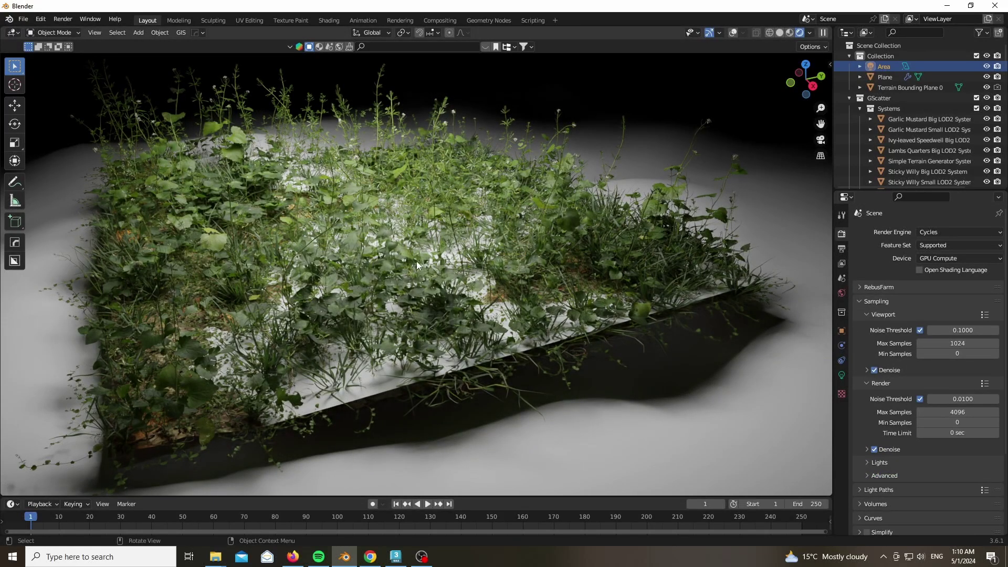
{"action": "scroll", "coordinate": [371, 219], "scroll_direction": "up", "scroll_amount": 4}
{"action": "scroll", "coordinate": [404, 365], "scroll_direction": "down", "scroll_amount": 7}
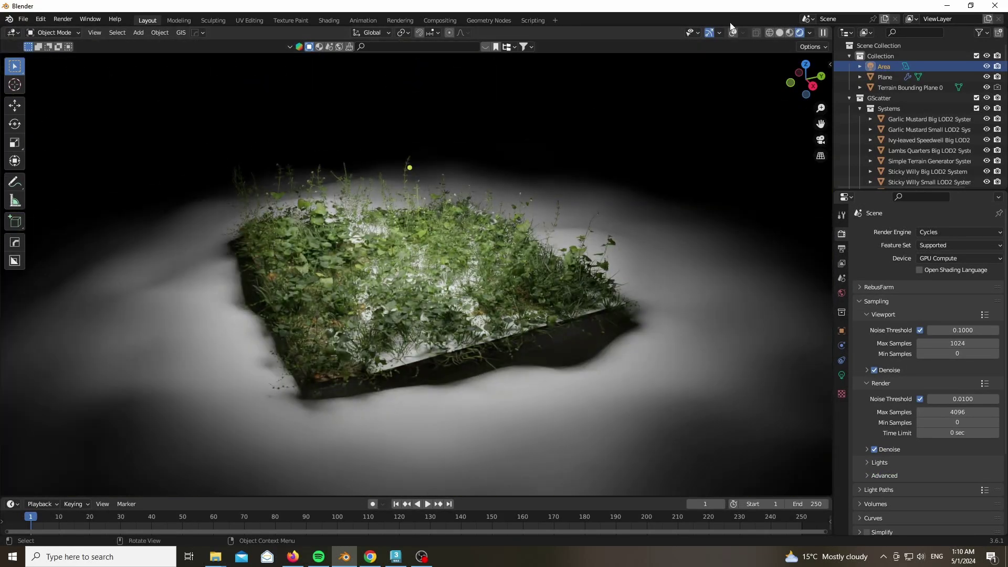
Restore the overlays and scale the Terrain Bounding Plane's mesh up by about 2.492 in Edit Mode.
{"action": "left_click", "coordinate": [733, 32]}
{"action": "scroll", "coordinate": [402, 341], "scroll_direction": "up", "scroll_amount": 2}
{"action": "left_click", "coordinate": [420, 370]}
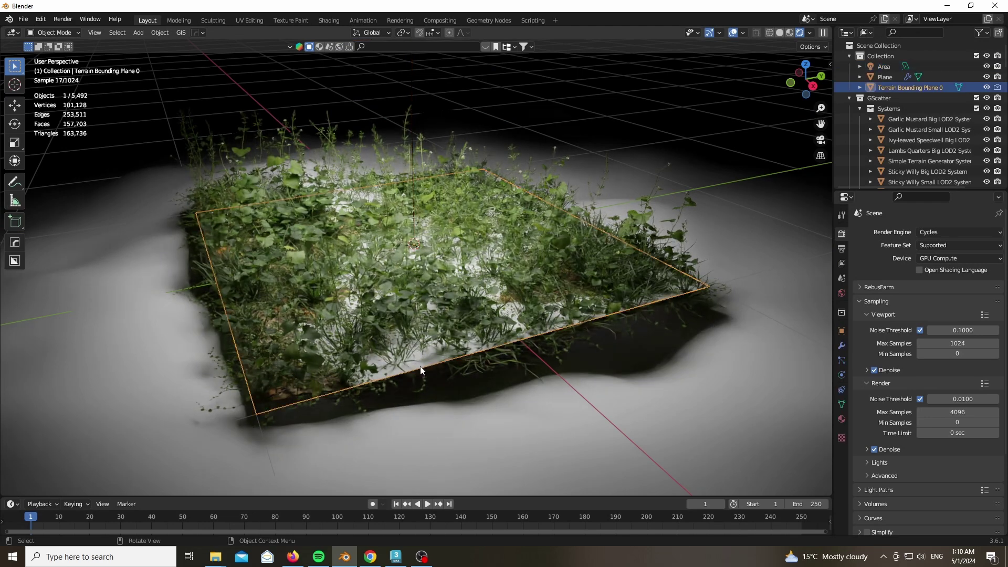
{"action": "key", "text": "Tab"}
{"action": "key", "text": "s"}
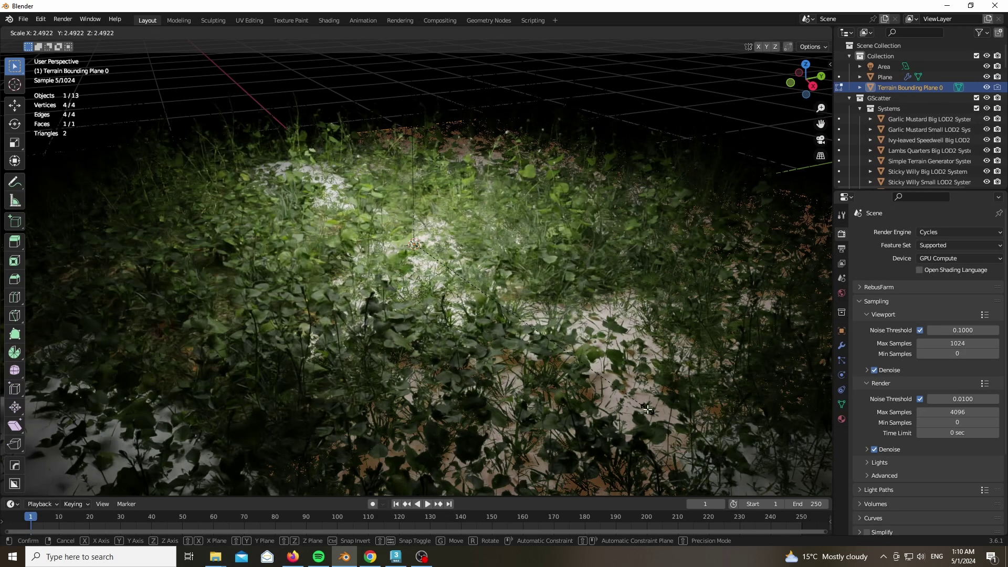
{"action": "left_click", "coordinate": [442, 196]}
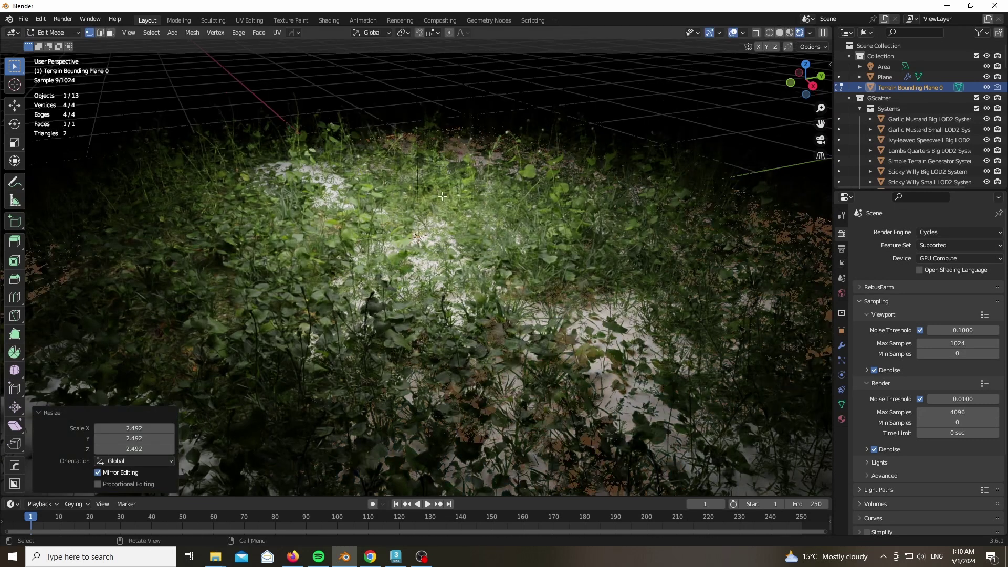
Subdivide the bounding plane's mesh three times, giving the last subdivision 6 cuts, with the viewport in Solid shading.
{"action": "scroll", "coordinate": [443, 195], "scroll_direction": "down", "scroll_amount": 3}
{"action": "right_click", "coordinate": [420, 257]}
{"action": "left_click", "coordinate": [402, 281]}
{"action": "right_click", "coordinate": [420, 268]}
{"action": "left_click", "coordinate": [420, 268]}
{"action": "right_click", "coordinate": [435, 260]}
{"action": "left_click", "coordinate": [435, 260]}
{"action": "left_click", "coordinate": [134, 415]}
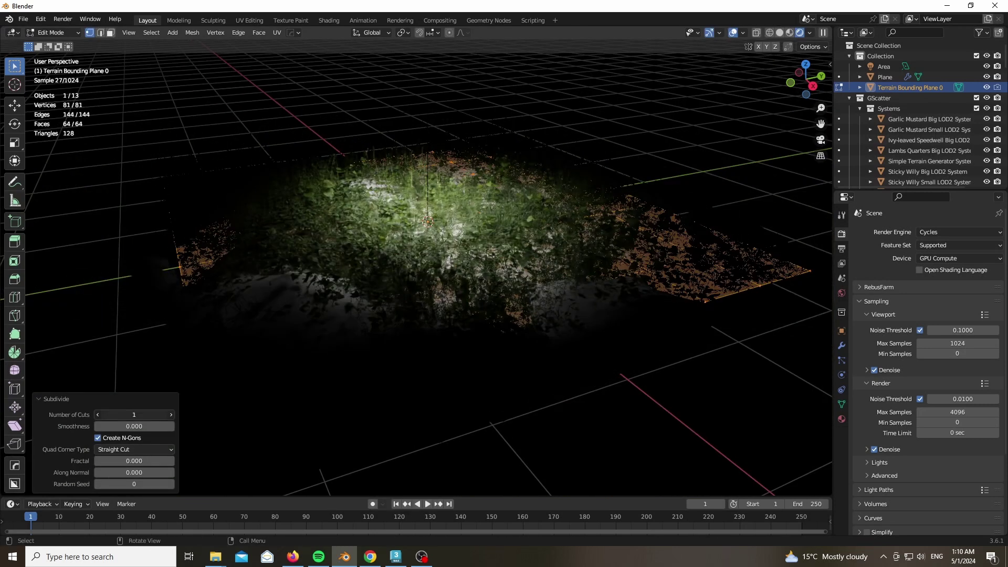
{"action": "left_click_drag", "start_coordinate": [134, 415], "coordinate": [158, 414]}
{"action": "key", "text": "z"}
{"action": "left_click", "coordinate": [314, 321]}
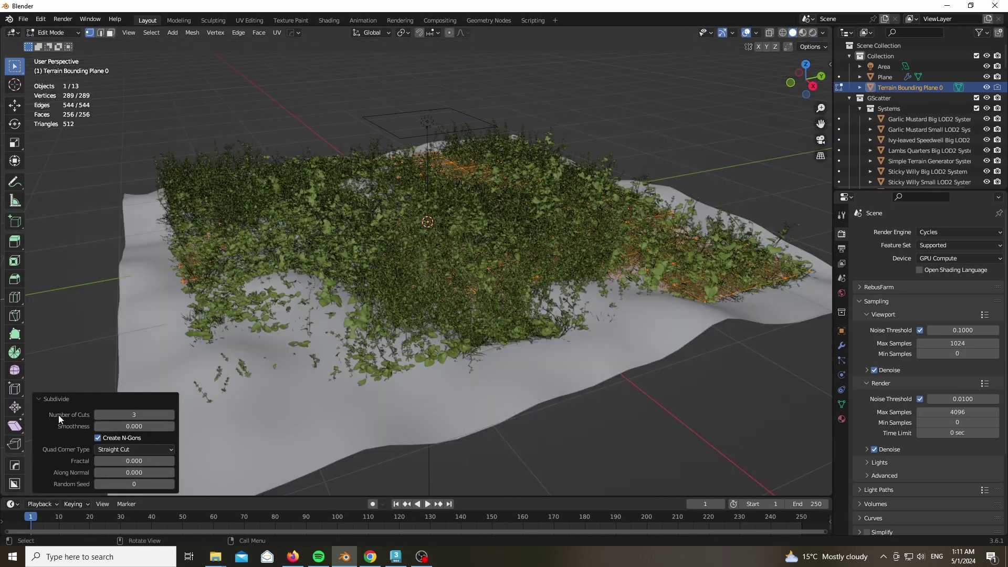
{"action": "left_click", "coordinate": [141, 414]}
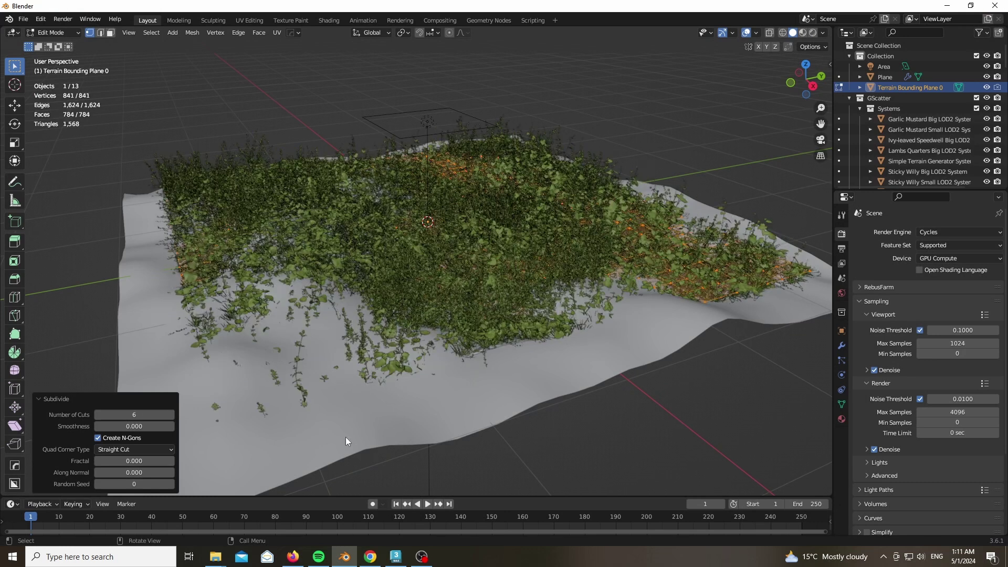
Return to Object Mode, delete the original Plane under the scatter, and select the Terrain Bounding Plane.
{"action": "key", "text": "Tab"}
{"action": "left_click", "coordinate": [346, 438]}
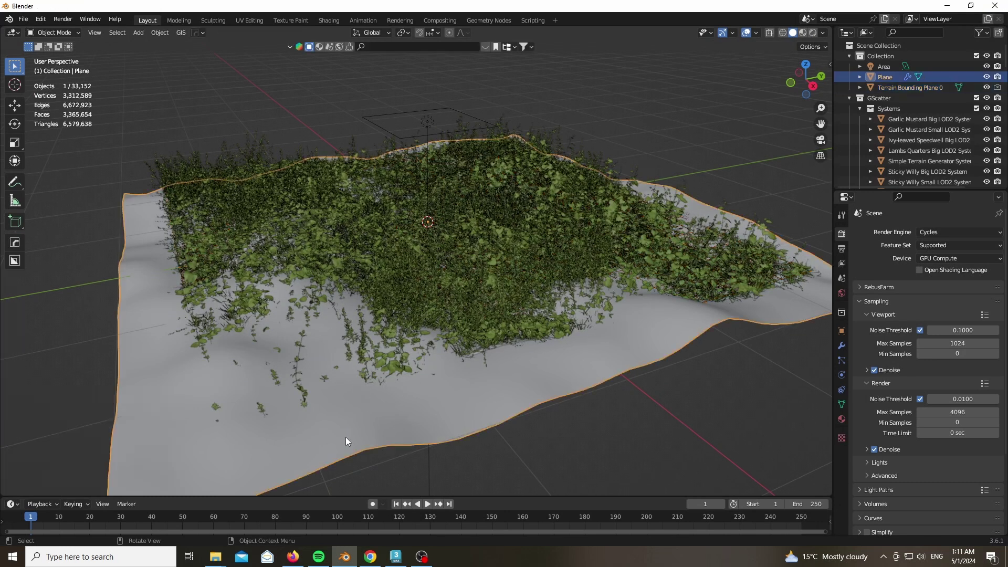
{"action": "key", "text": "x"}
{"action": "left_click", "coordinate": [346, 437]}
{"action": "left_click", "coordinate": [355, 408]}
Select the Simple Terrain Generator System and inspect its modifier's Output Attributes and Internal Dependencies.
{"action": "scroll", "coordinate": [317, 392], "scroll_direction": "up", "scroll_amount": 5}
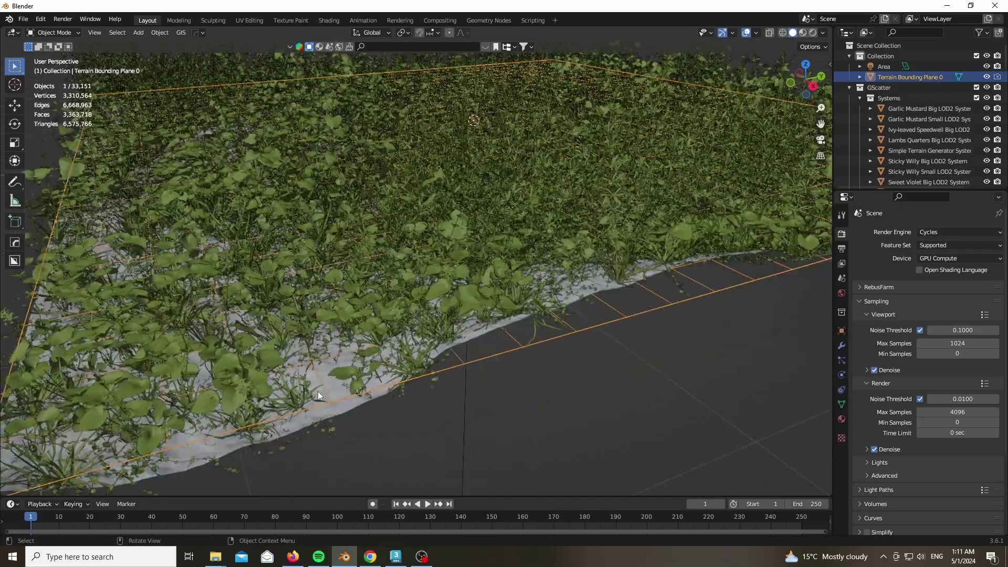
{"action": "scroll", "coordinate": [310, 390], "scroll_direction": "down", "scroll_amount": 4}
{"action": "mouse_move", "coordinate": [310, 390]}
{"action": "middle_mouse_down"}
{"action": "mouse_move", "coordinate": [446, 231]}
{"action": "mouse_move", "coordinate": [309, 394]}
{"action": "middle_mouse_up"}
{"action": "left_click", "coordinate": [842, 345]}
{"action": "left_click", "coordinate": [451, 314]}
{"action": "left_click", "coordinate": [448, 315]}
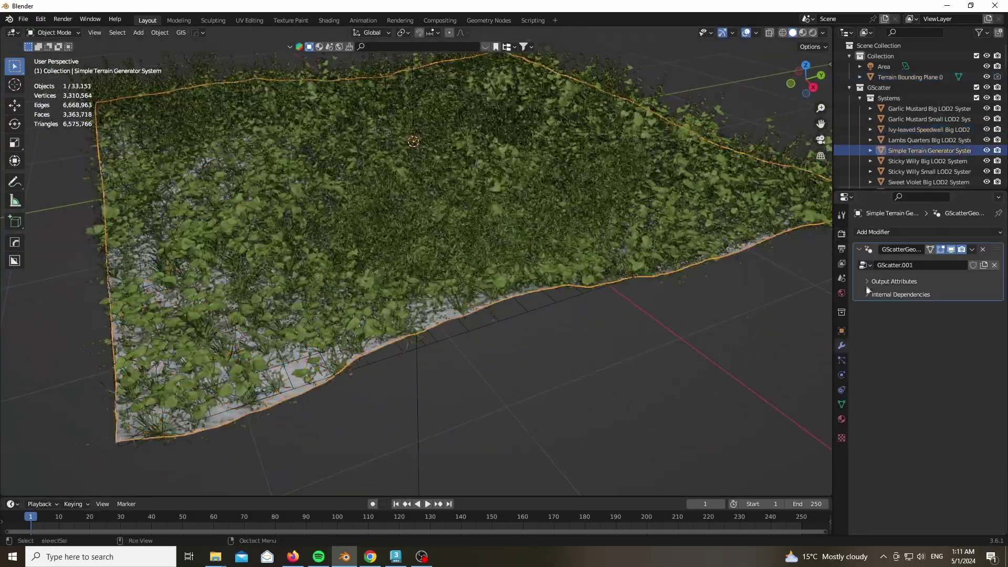
{"action": "left_click", "coordinate": [868, 281]}
{"action": "left_click", "coordinate": [868, 282]}
{"action": "left_click", "coordinate": [868, 295]}
{"action": "left_click", "coordinate": [868, 295]}
Split the 3D viewport and show the terrain system's node tree in a Geometry Node Editor beside it.
{"action": "left_click_drag", "start_coordinate": [3, 31], "coordinate": [461, 99]}
{"action": "left_click", "coordinate": [11, 34]}
{"action": "left_click", "coordinate": [45, 125]}
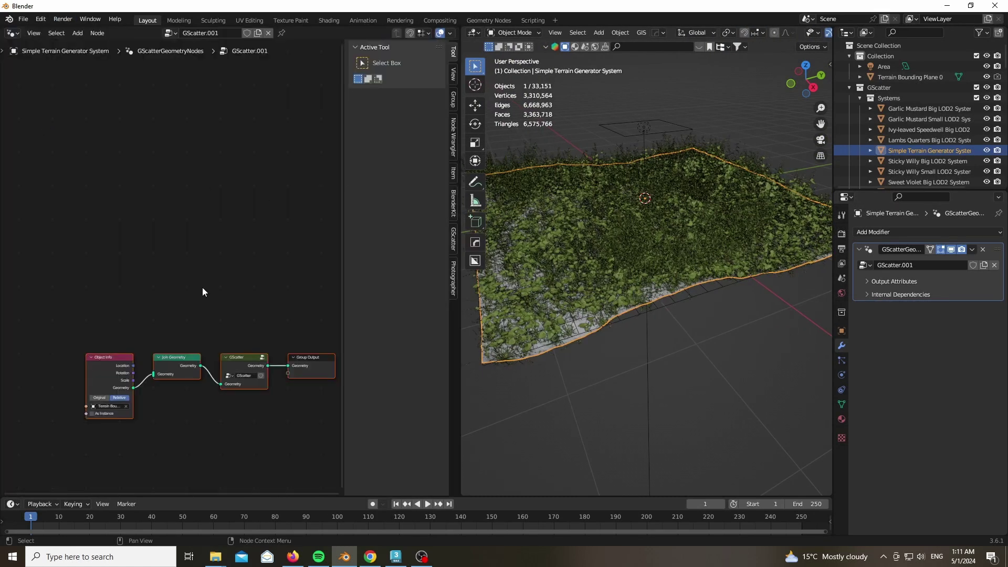
Enter the GScatter node group and look along its chain of scale, rotation and geometry groups.
{"action": "left_click", "coordinate": [146, 260]}
{"action": "key", "text": "Tab"}
{"action": "scroll", "coordinate": [132, 198], "scroll_direction": "down", "scroll_amount": 8}
{"action": "middle_click_drag", "start_coordinate": [205, 190], "coordinate": [39, 169]}
{"action": "scroll", "coordinate": [137, 185], "scroll_direction": "up", "scroll_amount": 8}
{"action": "middle_click_drag", "start_coordinate": [137, 185], "coordinate": [30, 183]}
{"action": "middle_click_drag", "start_coordinate": [190, 182], "coordinate": [120, 174]}
{"action": "scroll", "coordinate": [186, 206], "scroll_direction": "down", "scroll_amount": 4}
{"action": "middle_click_drag", "start_coordinate": [57, 162], "coordinate": [166, 158]}
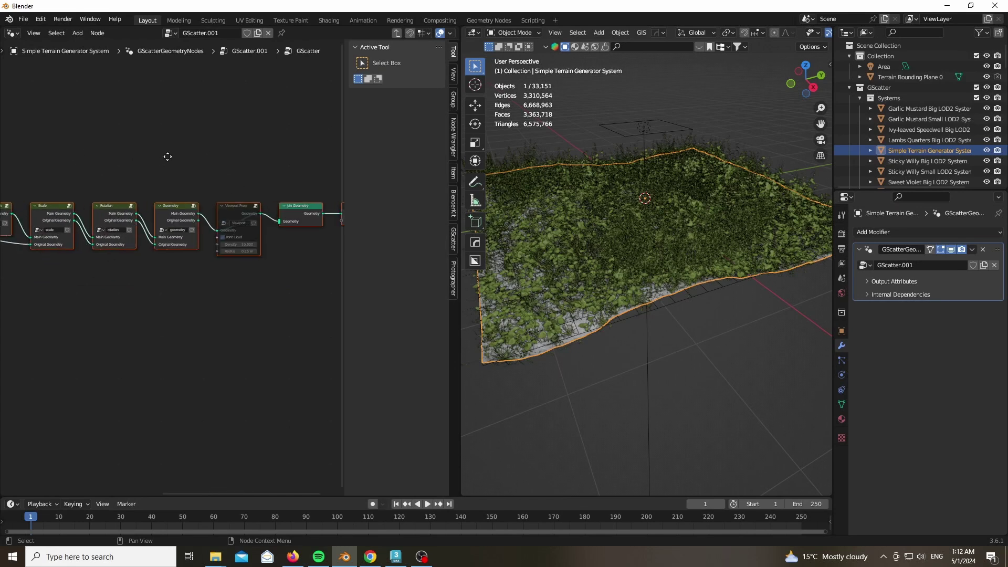
Enter the geometry group, its Terrain Generator group, and the Terrain Generator group nested inside that.
{"action": "scroll", "coordinate": [164, 200], "scroll_direction": "up", "scroll_amount": 7}
{"action": "left_click", "coordinate": [192, 220]}
{"action": "key", "text": "Tab"}
{"action": "scroll", "coordinate": [192, 222], "scroll_direction": "down", "scroll_amount": 2}
{"action": "middle_click_drag", "start_coordinate": [261, 202], "coordinate": [211, 138]}
{"action": "scroll", "coordinate": [165, 427], "scroll_direction": "up", "scroll_amount": 4}
{"action": "left_click", "coordinate": [172, 180]}
{"action": "key", "text": "Tab"}
{"action": "scroll", "coordinate": [172, 179], "scroll_direction": "down", "scroll_amount": 6}
{"action": "scroll", "coordinate": [188, 188], "scroll_direction": "up", "scroll_amount": 3}
{"action": "left_click", "coordinate": [188, 188]}
{"action": "key", "text": "Tab"}
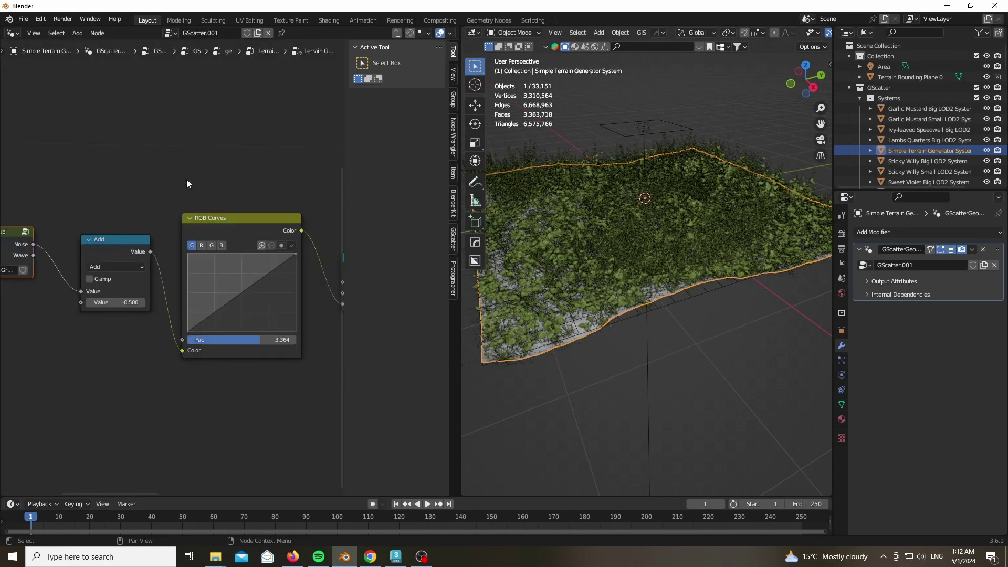
Examine the nested Terrain Generator group's nodes, from its noise inputs to the Group Output.
{"action": "scroll", "coordinate": [187, 179], "scroll_direction": "down", "scroll_amount": 5}
{"action": "middle_click_drag", "start_coordinate": [192, 177], "coordinate": [14, 287]}
{"action": "scroll", "coordinate": [157, 205], "scroll_direction": "up", "scroll_amount": 5}
{"action": "scroll", "coordinate": [143, 195], "scroll_direction": "down", "scroll_amount": 8}
{"action": "middle_click_drag", "start_coordinate": [143, 195], "coordinate": [2, 210]}
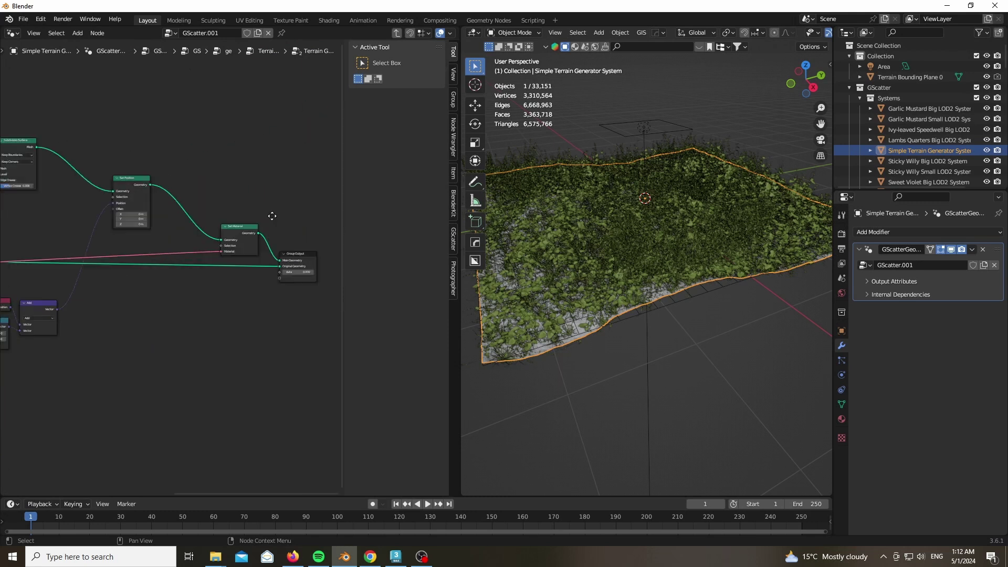
{"action": "middle_click_drag", "start_coordinate": [51, 236], "coordinate": [100, 221]}
{"action": "scroll", "coordinate": [44, 191], "scroll_direction": "up", "scroll_amount": 3}
{"action": "middle_click_drag", "start_coordinate": [44, 191], "coordinate": [116, 213]}
Leave the nested group, set the Terrain Generator node's Level to 3, and hide the node editor's sidebar.
{"action": "key", "text": "Tab"}
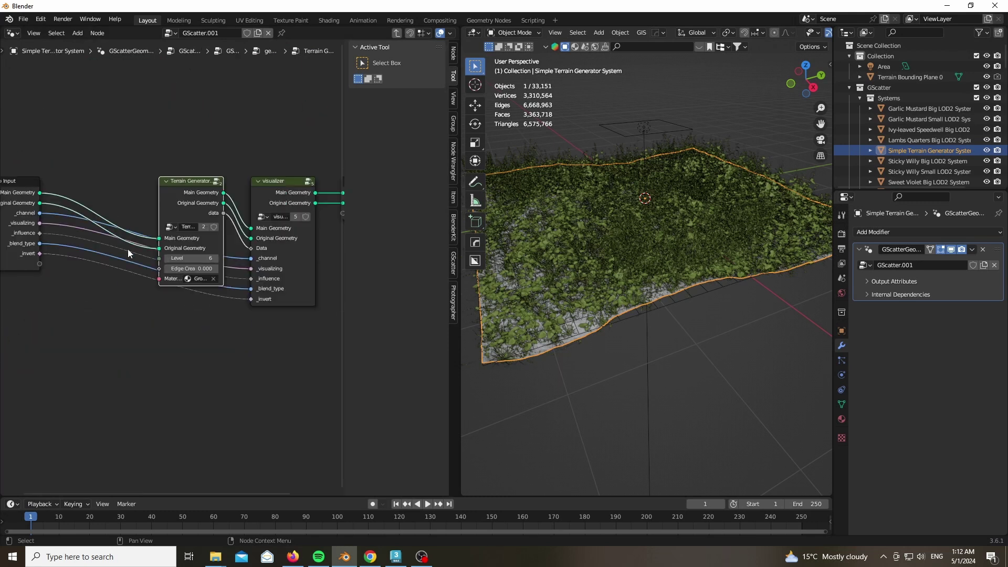
{"action": "left_click", "coordinate": [179, 260]}
{"action": "type", "text": "3"}
{"action": "key", "text": "Return"}
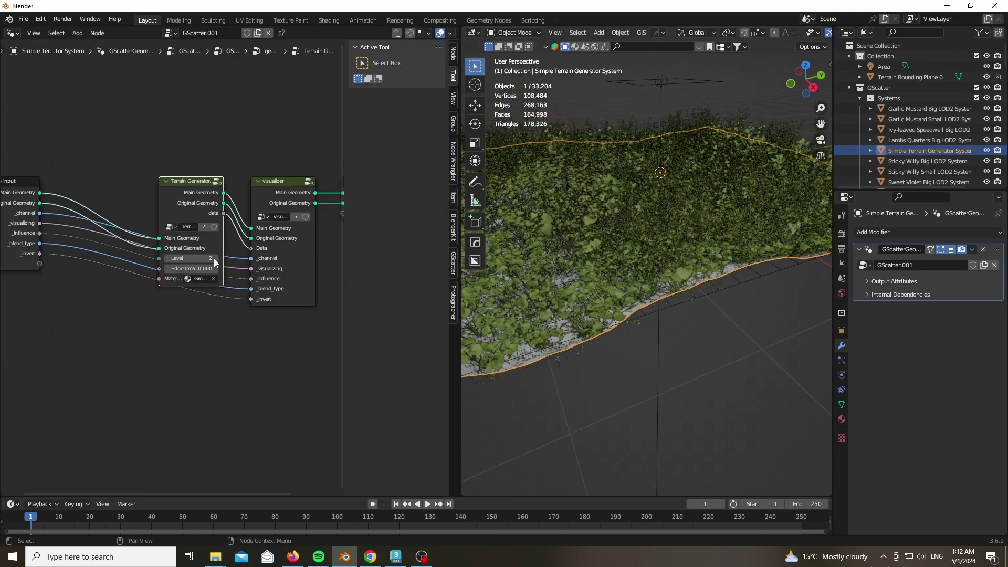
{"action": "left_click", "coordinate": [201, 258]}
{"action": "type", "text": "4"}
{"action": "key", "text": "Return"}
{"action": "key", "text": "n"}
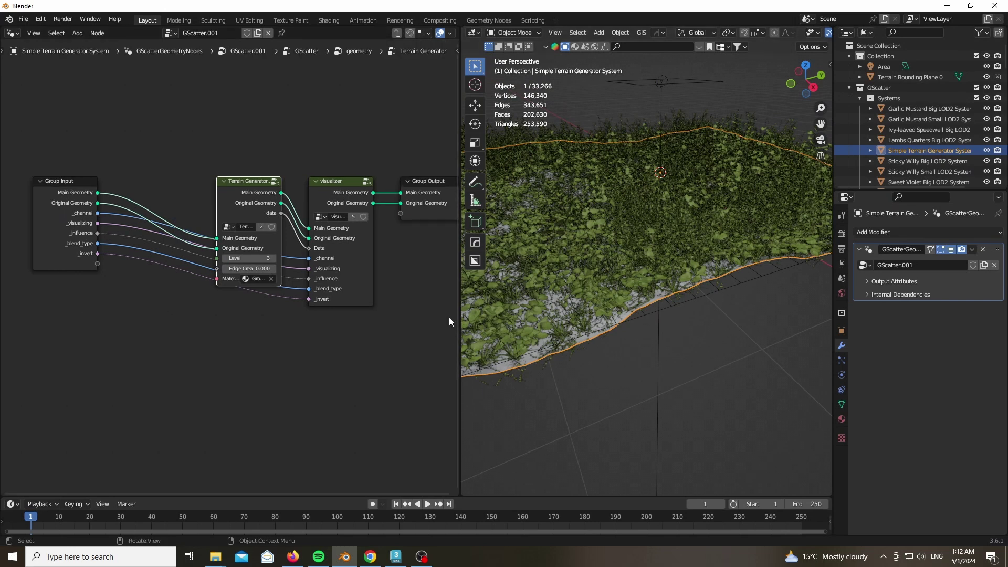
Review the nested Terrain Generator nodes once more and step back out to the geometry group.
{"action": "key", "text": "Tab"}
{"action": "scroll", "coordinate": [262, 239], "scroll_direction": "down", "scroll_amount": 14}
{"action": "scroll", "coordinate": [85, 320], "scroll_direction": "up", "scroll_amount": 6}
{"action": "scroll", "coordinate": [83, 321], "scroll_direction": "down", "scroll_amount": 6}
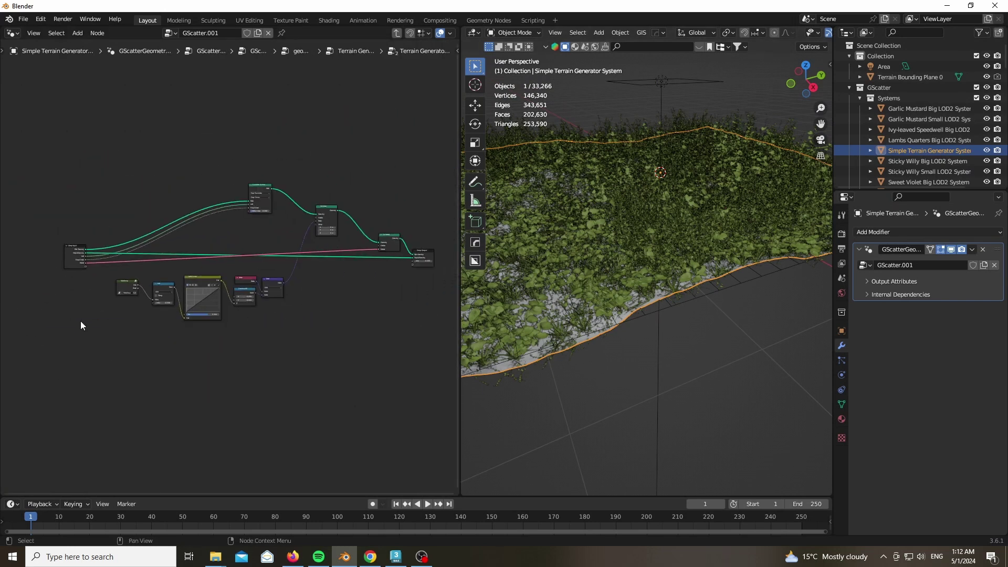
{"action": "scroll", "coordinate": [82, 321], "scroll_direction": "up", "scroll_amount": 6}
{"action": "scroll", "coordinate": [84, 319], "scroll_direction": "down", "scroll_amount": 6}
{"action": "key", "text": "Tab"}
{"action": "key", "text": "Tab"}
{"action": "key", "text": "Tab"}
{"action": "scroll", "coordinate": [299, 213], "scroll_direction": "up", "scroll_amount": 5}
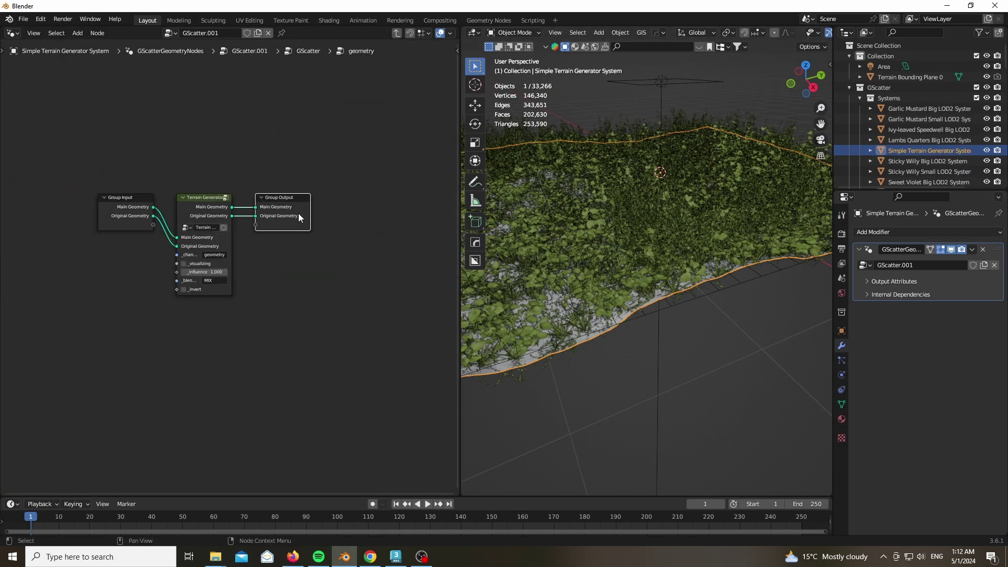
Shrink the node editor to widen the 3D viewport, and switch the viewport to Rendered shading.
{"action": "left_click_drag", "start_coordinate": [461, 247], "coordinate": [16, 247]}
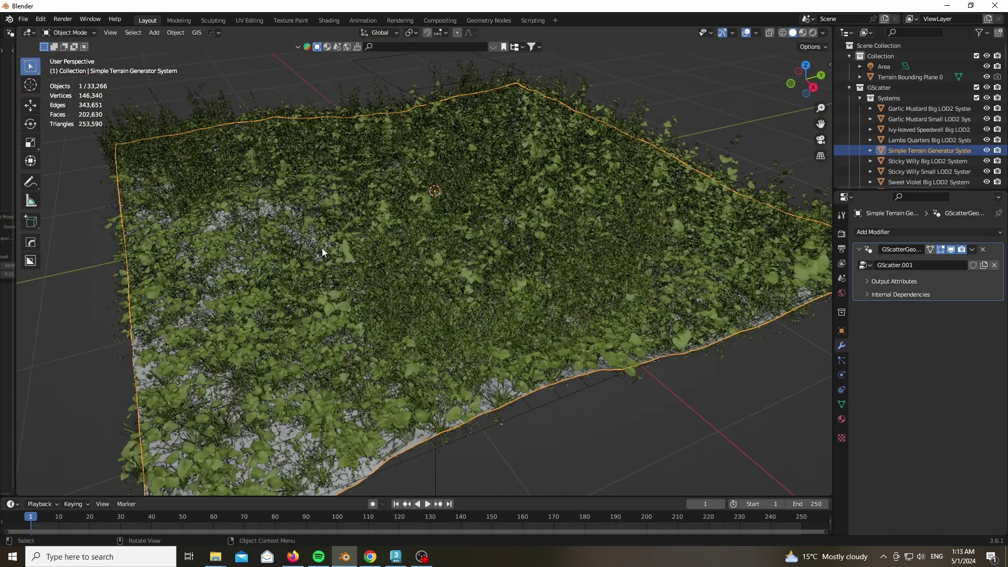
{"action": "key", "text": "z"}
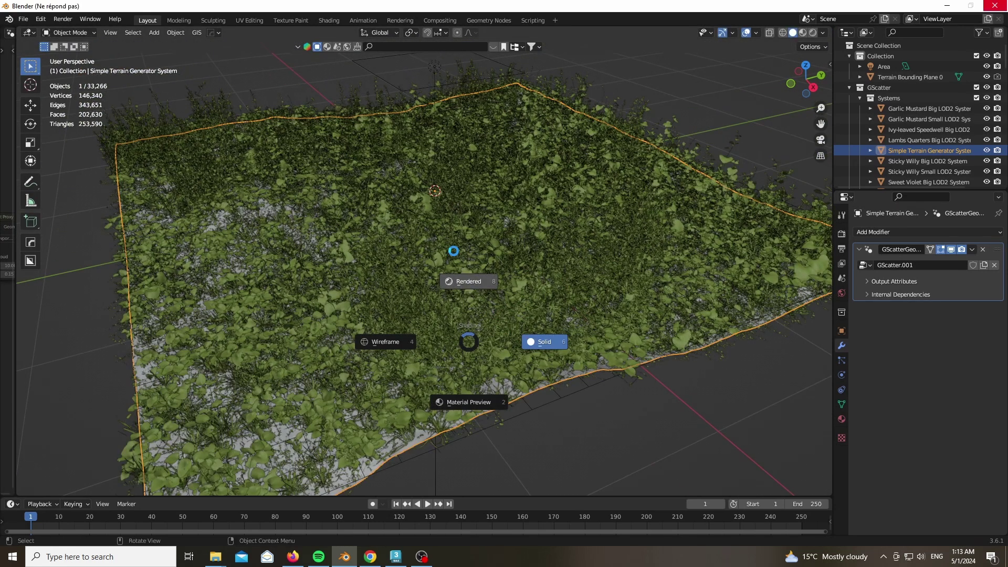
{"action": "left_click", "coordinate": [454, 251]}
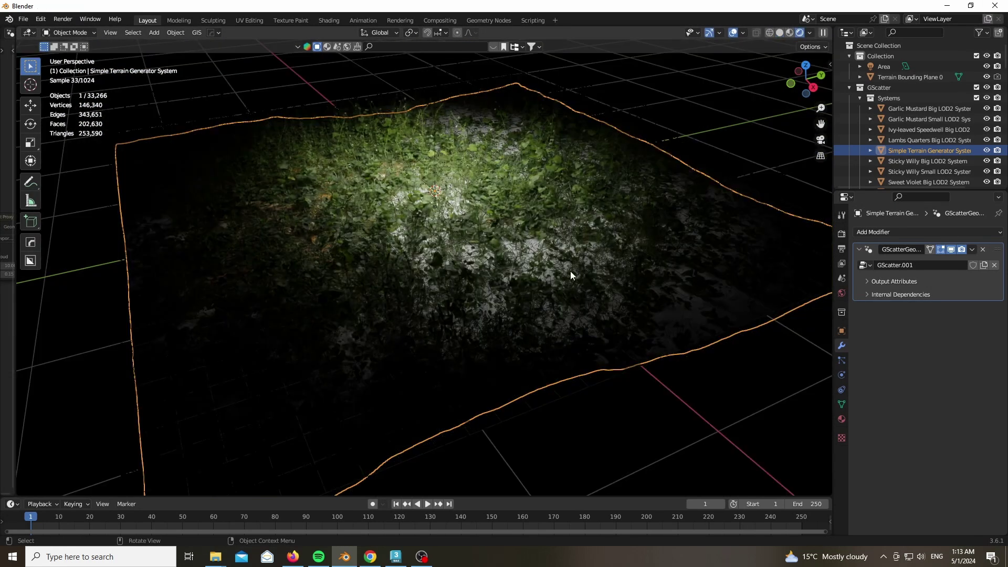
Hide the viewport overlays to view the rendered terrain, and select the area light.
{"action": "scroll", "coordinate": [367, 229], "scroll_direction": "down", "scroll_amount": 2}
{"action": "left_click", "coordinate": [733, 33]}
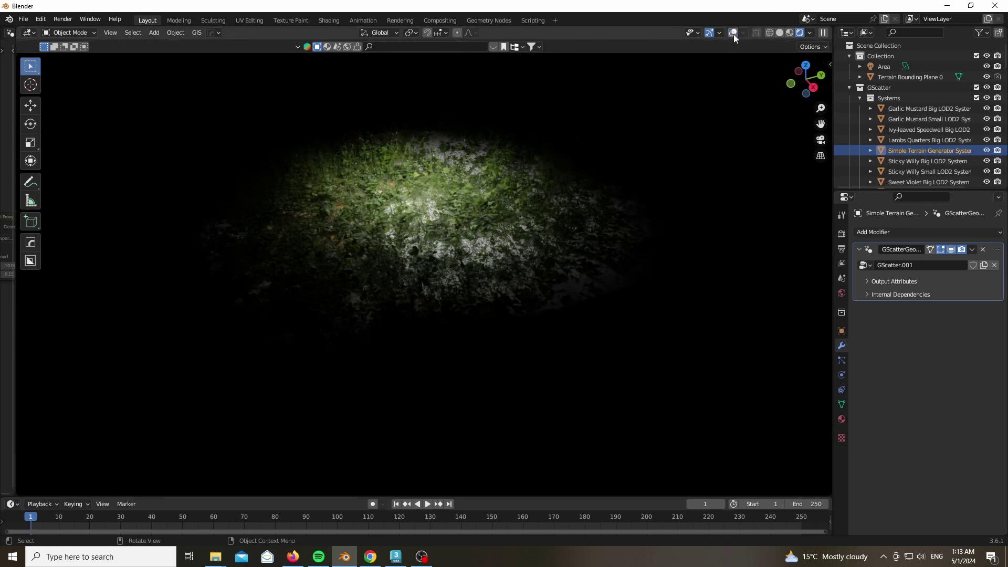
{"action": "scroll", "coordinate": [427, 241], "scroll_direction": "up", "scroll_amount": 2}
{"action": "left_click", "coordinate": [888, 67]}
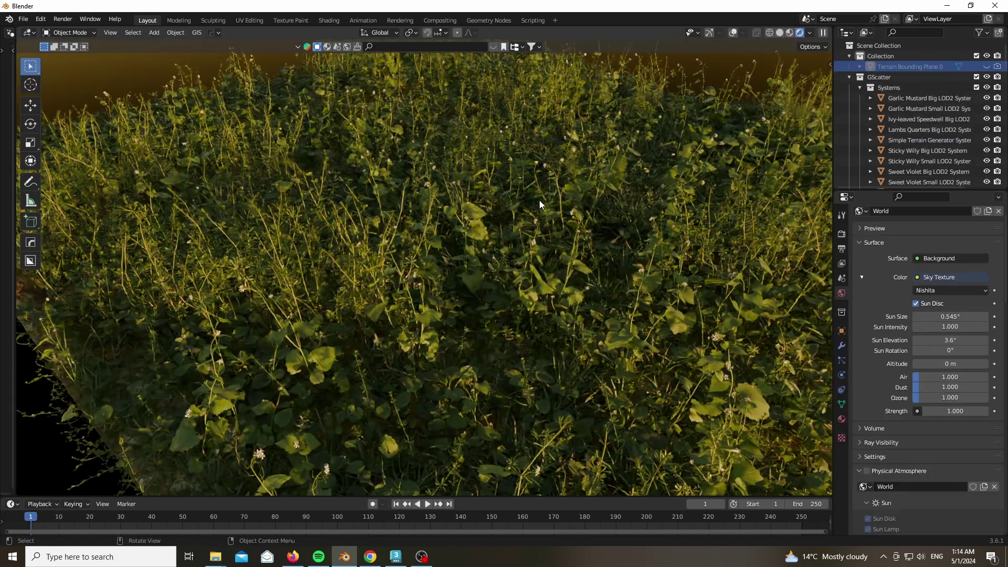
Show the GScatter sidebar, switch the viewport to Solid shading, and try lowering Ivy-leafed Display % to 20.
{"action": "key", "text": "n"}
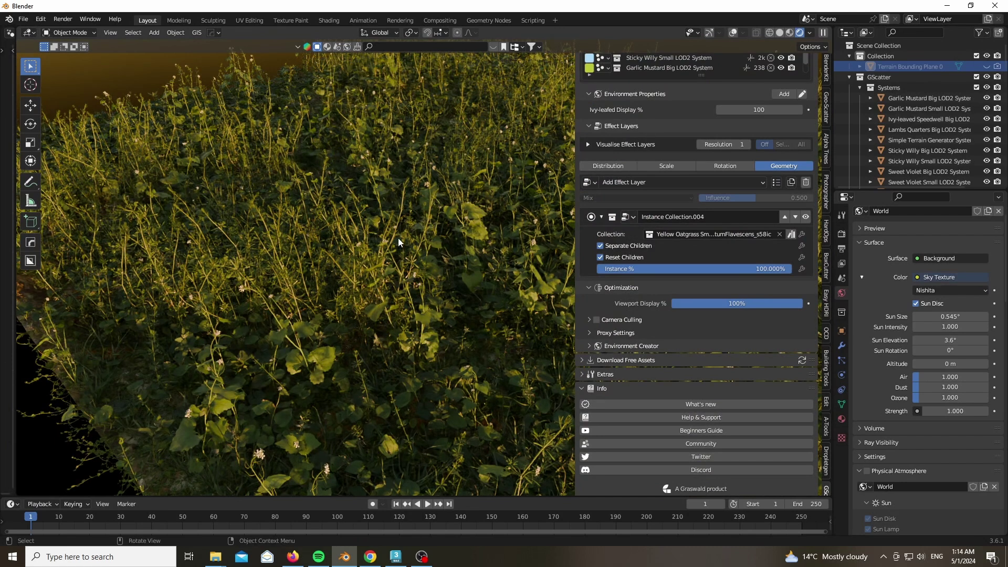
{"action": "key", "text": "z"}
{"action": "left_click", "coordinate": [497, 239]}
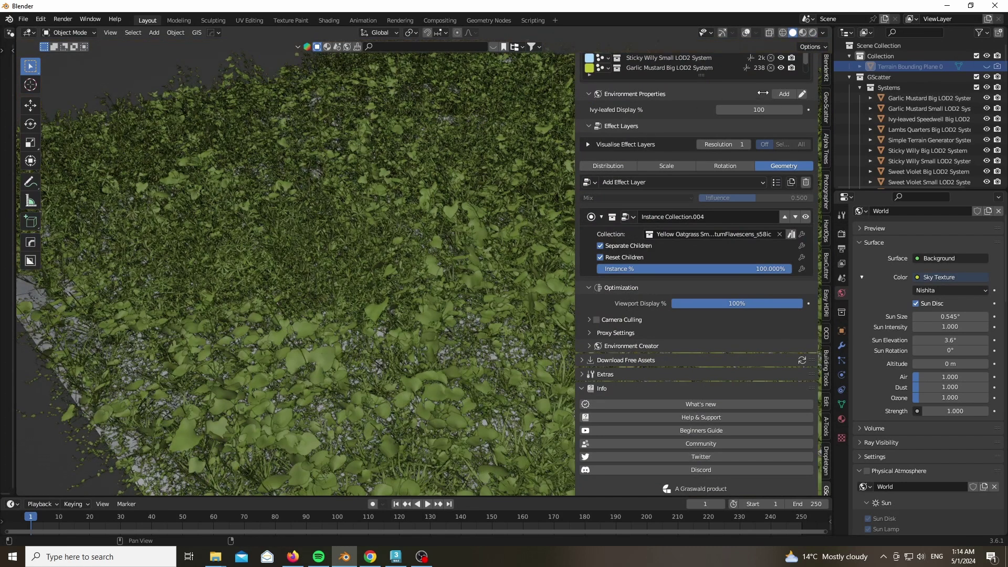
{"action": "mouse_move", "coordinate": [768, 104]}
{"action": "left_mouse_down"}
{"action": "mouse_move", "coordinate": [721, 104]}
{"action": "mouse_move", "coordinate": [777, 109]}
{"action": "left_mouse_up"}
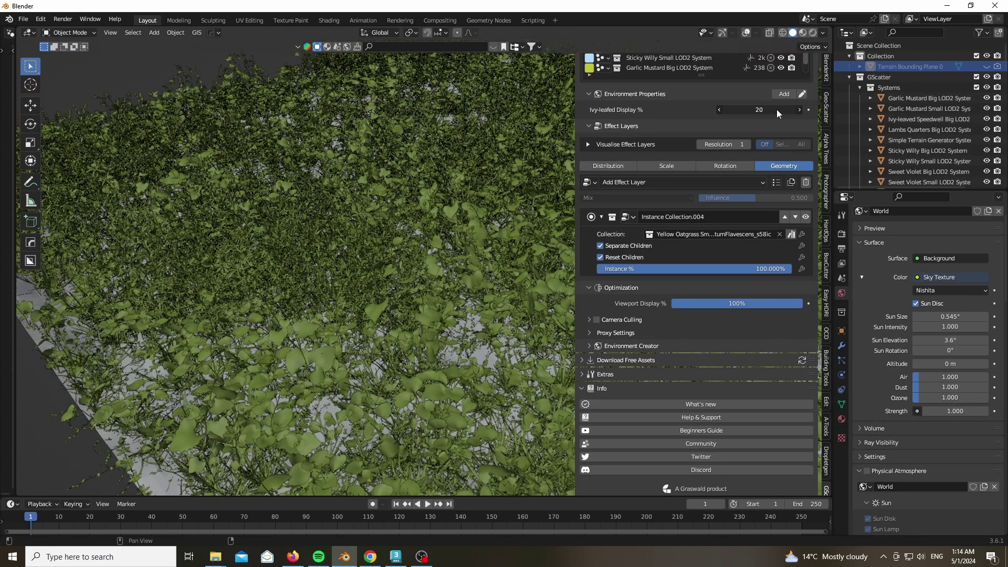
Check the Visualise Effect Layers options and look over the Yellow Oatgrass Small system's Distribution effect layers.
{"action": "left_click", "coordinate": [587, 145]}
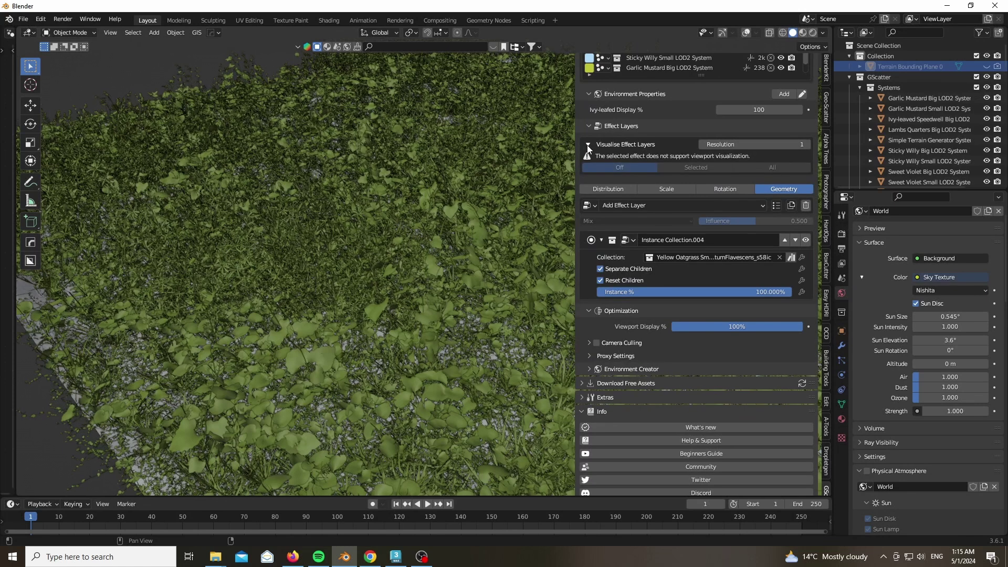
{"action": "left_click", "coordinate": [588, 146]}
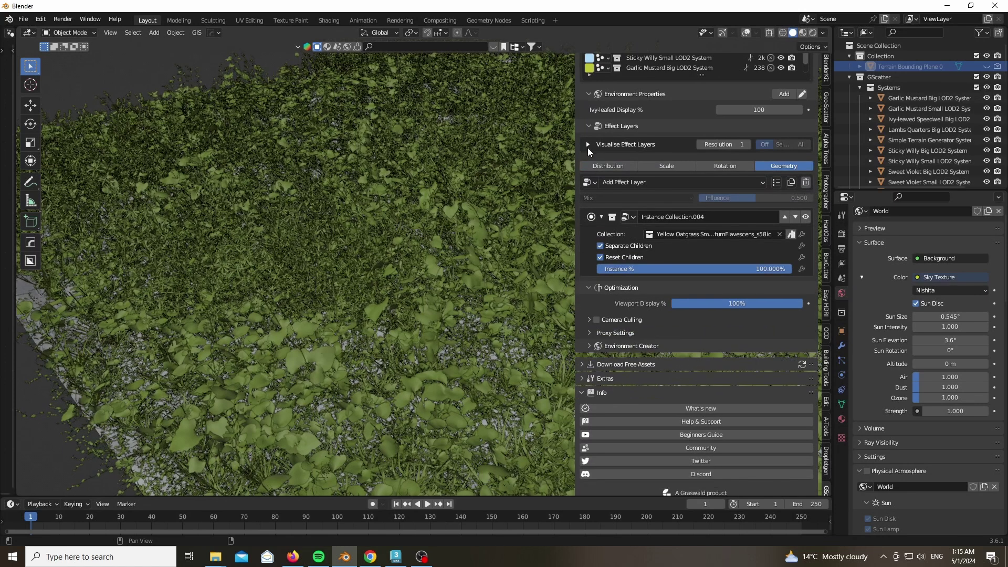
{"action": "left_click", "coordinate": [612, 166]}
{"action": "scroll", "coordinate": [585, 242], "scroll_direction": "down", "scroll_amount": 2}
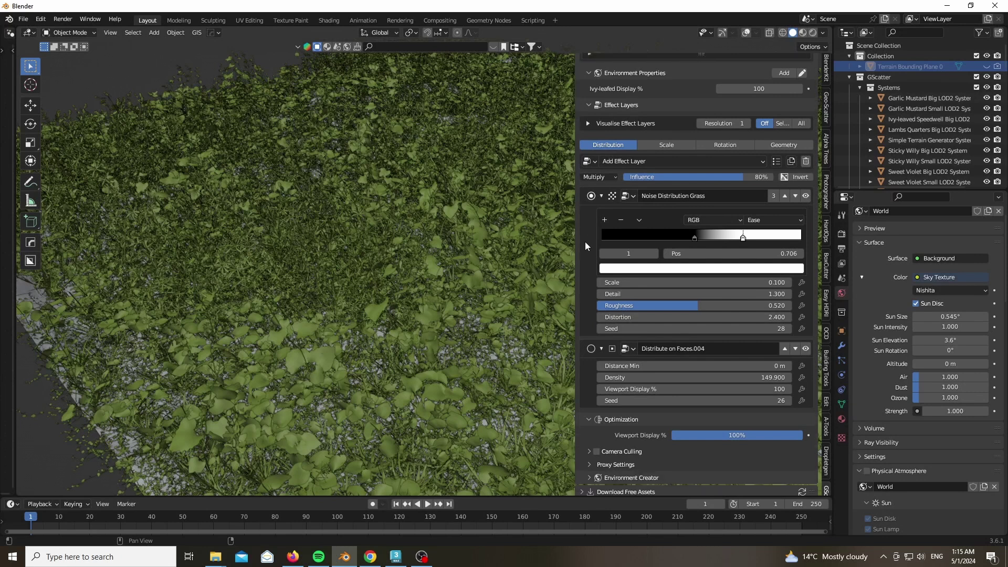
{"action": "scroll", "coordinate": [585, 242], "scroll_direction": "up", "scroll_amount": 7}
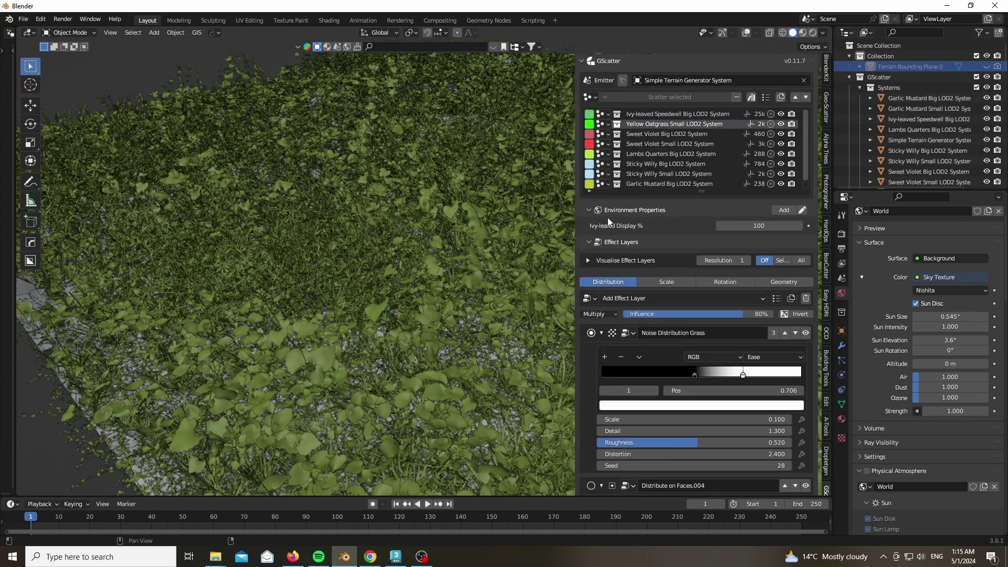
Compare the Distribution effect layers of the Sweet Violet, Ivy-leaved Speedwell and Yellow Oatgrass systems, ending on Lambs Quarters Big.
{"action": "left_click", "coordinate": [670, 134]}
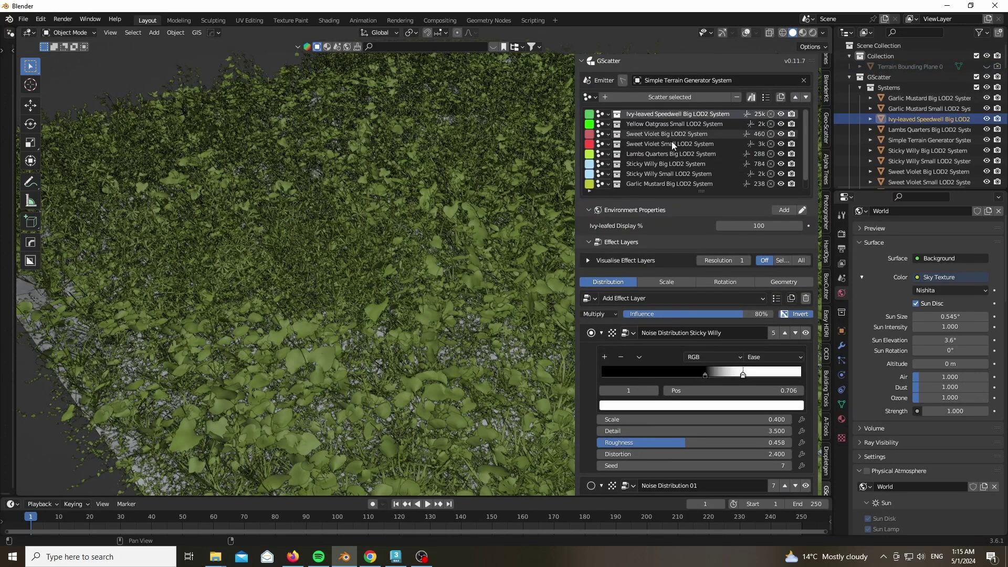
{"action": "left_click", "coordinate": [672, 141]}
{"action": "left_click", "coordinate": [687, 114]}
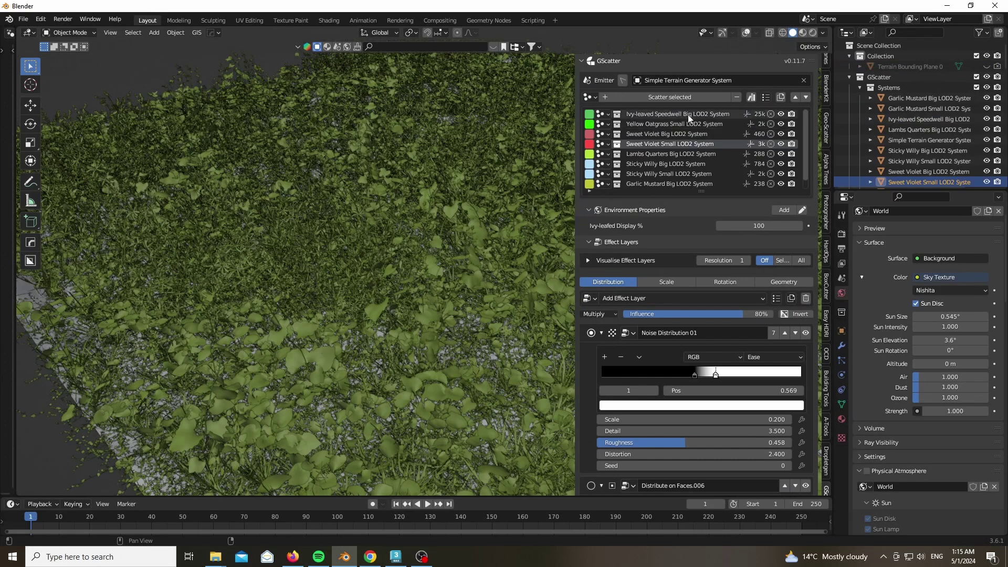
{"action": "left_click", "coordinate": [698, 126]}
{"action": "left_click", "coordinate": [701, 153]}
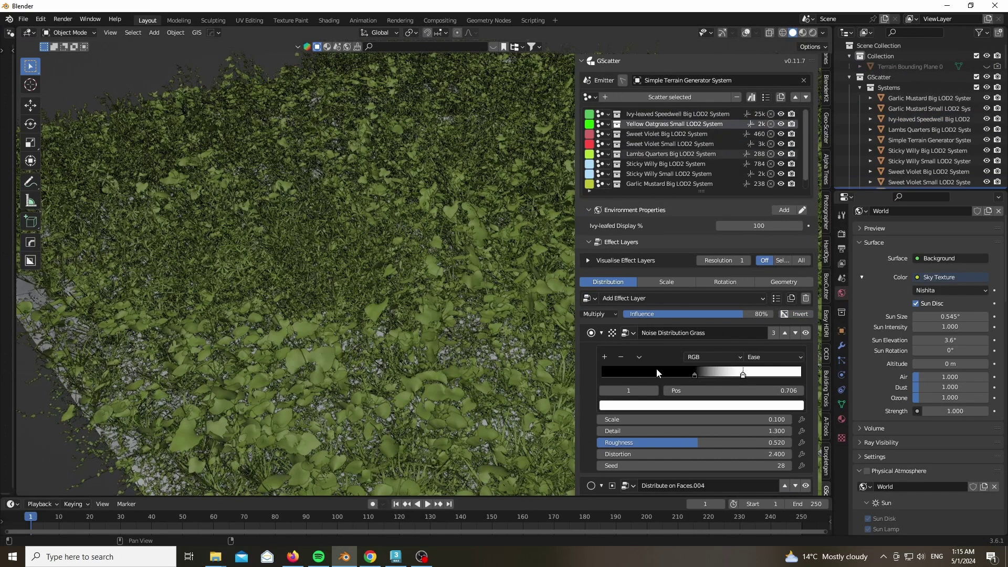
{"action": "scroll", "coordinate": [584, 373], "scroll_direction": "down", "scroll_amount": 5}
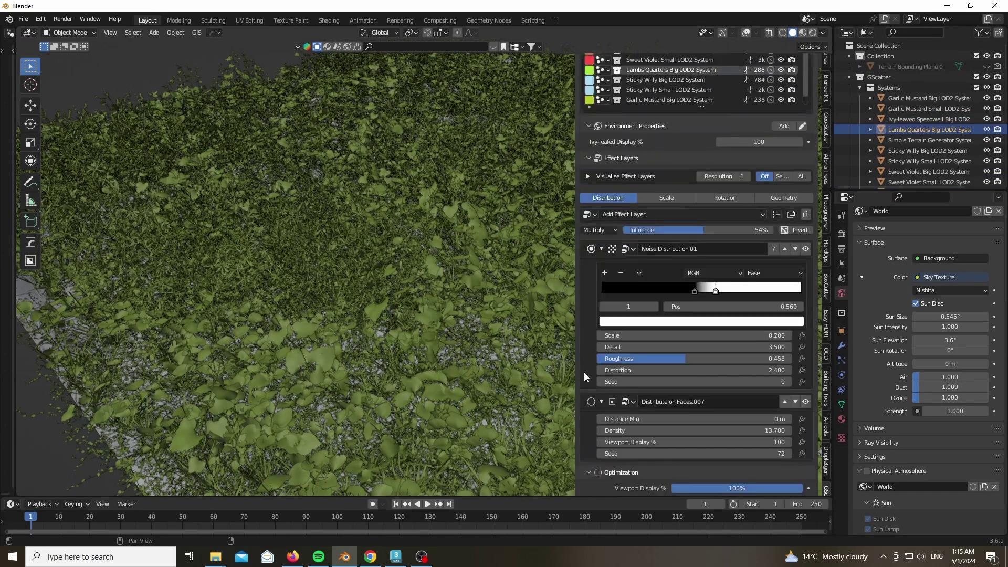
{"action": "scroll", "coordinate": [701, 131], "scroll_direction": "up", "scroll_amount": 2}
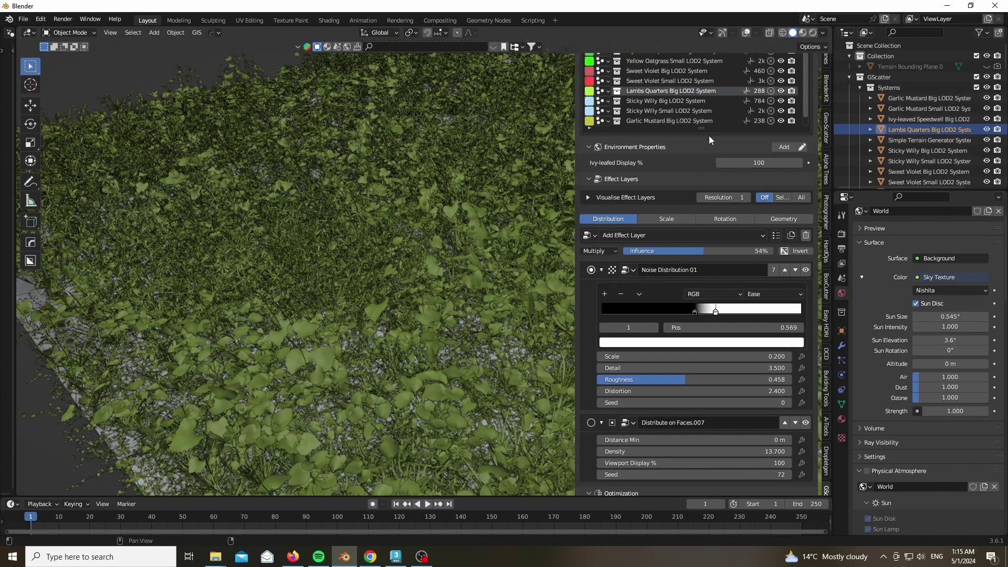
{"action": "scroll", "coordinate": [585, 180], "scroll_direction": "down", "scroll_amount": 6}
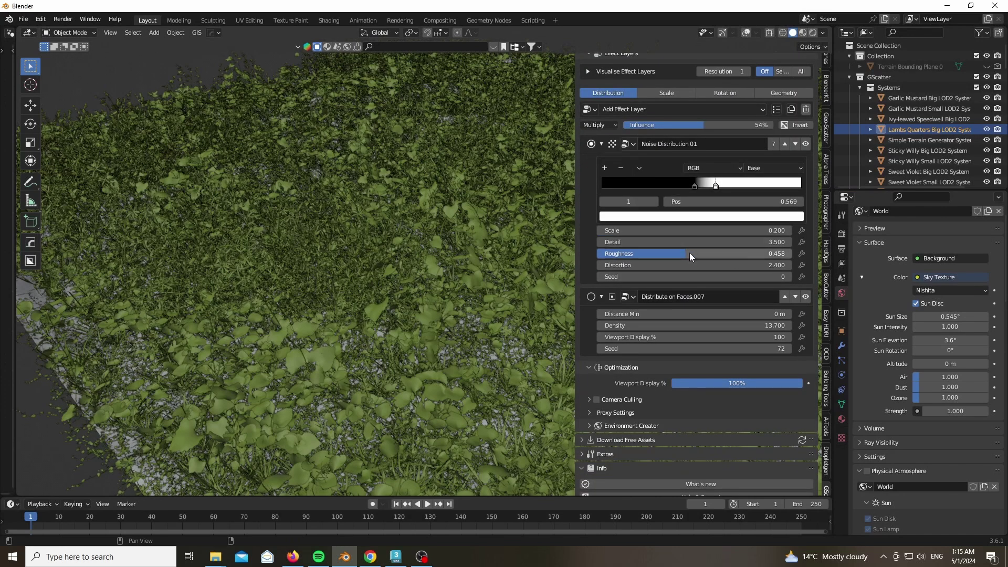
Try raising Noise Distribution 01's Roughness to 0.656 for Lambs Quarters Big, and check the list of available effect layers.
{"action": "mouse_move", "coordinate": [695, 185]}
{"action": "left_mouse_down"}
{"action": "mouse_move", "coordinate": [626, 179]}
{"action": "mouse_move", "coordinate": [695, 182]}
{"action": "left_mouse_up"}
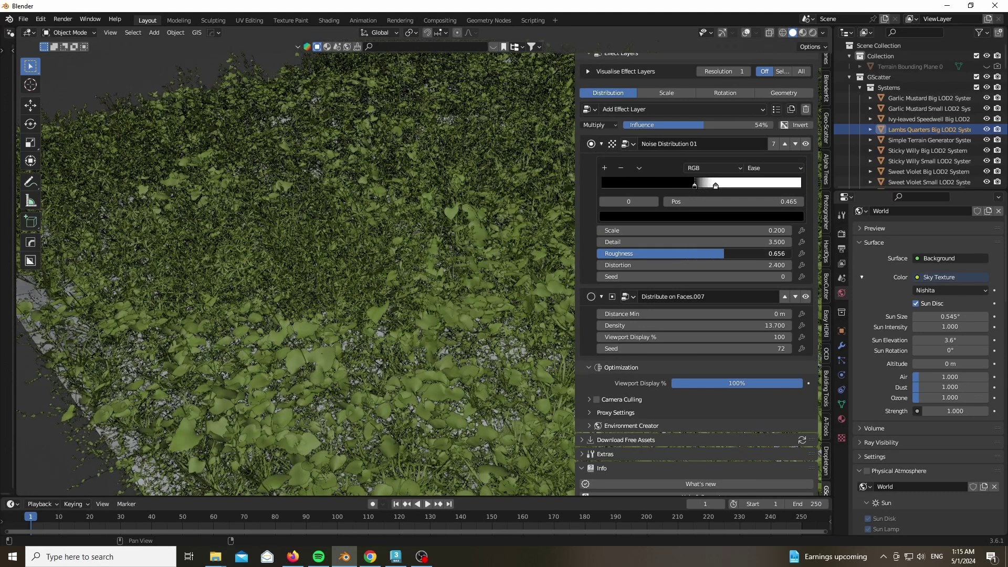
{"action": "left_click", "coordinate": [626, 149]}
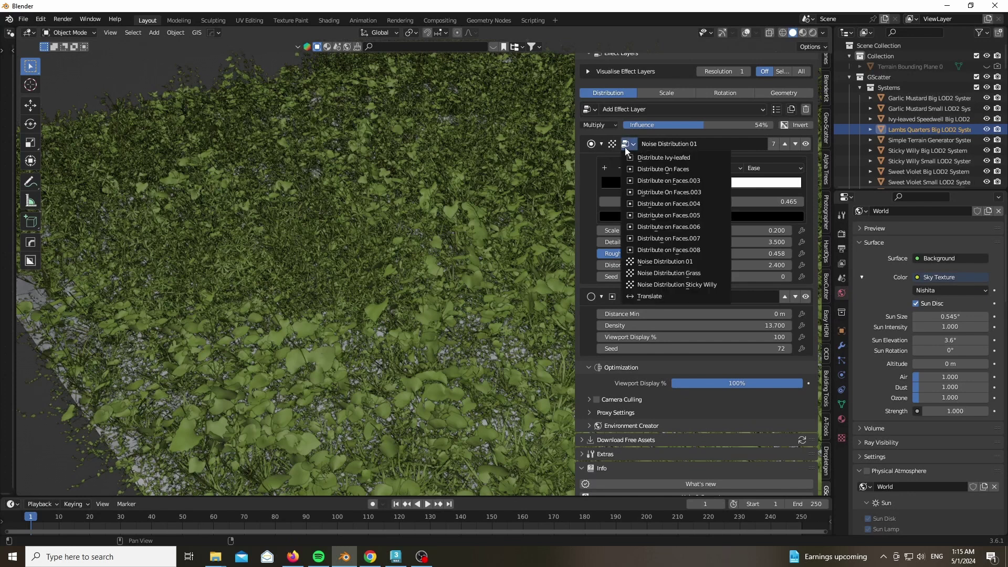
{"action": "left_click", "coordinate": [625, 147]}
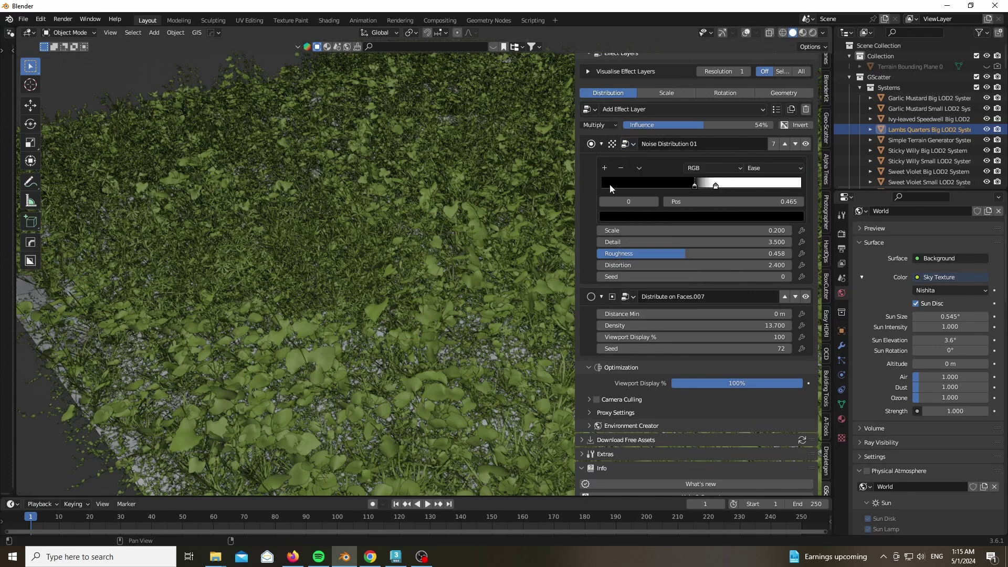
Look over the Lambs Quarters Big system's Scale effect layers and try adjusting the Randomize layer's Min value.
{"action": "left_click", "coordinate": [659, 93]}
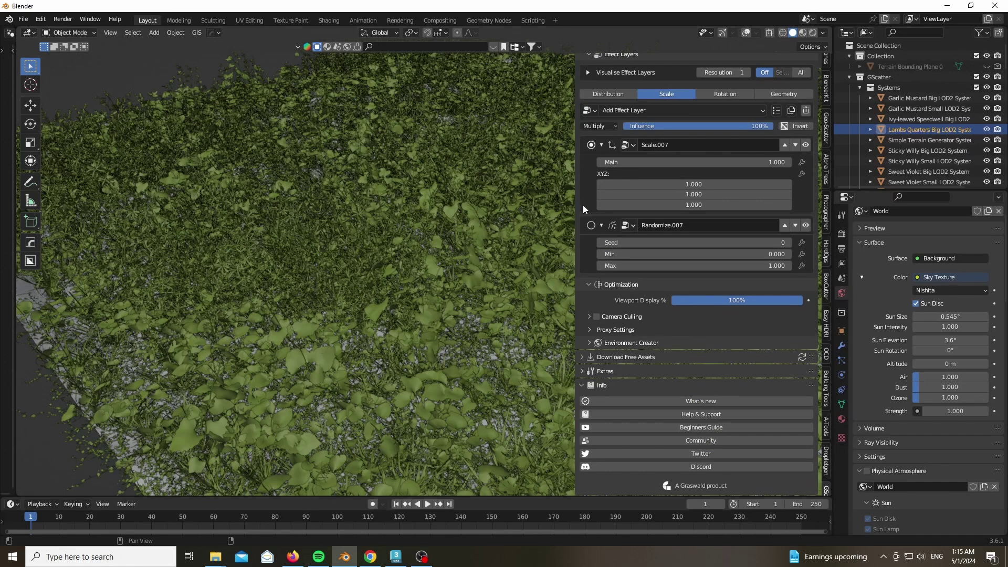
{"action": "scroll", "coordinate": [583, 205], "scroll_direction": "up", "scroll_amount": 1}
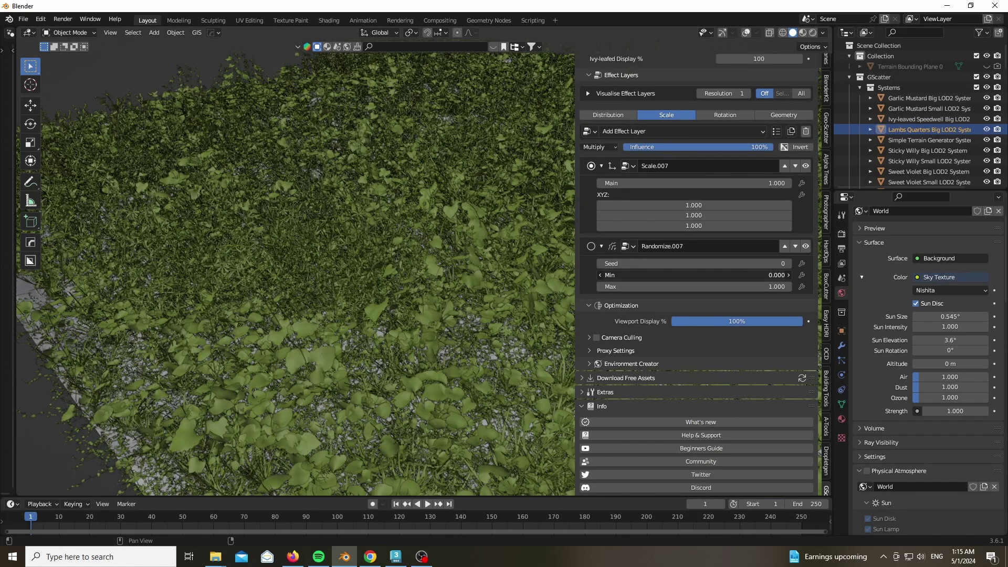
{"action": "mouse_move", "coordinate": [693, 276]}
{"action": "left_mouse_down"}
{"action": "mouse_move", "coordinate": [746, 275]}
{"action": "mouse_move", "coordinate": [674, 274]}
{"action": "left_mouse_up"}
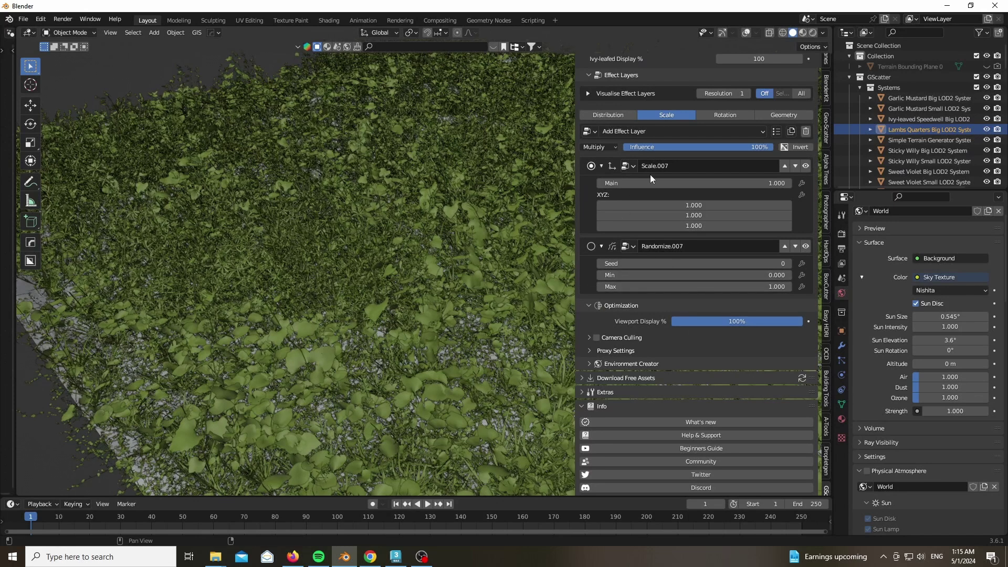
Look over the Lambs Quarters Big system's Rotation and Geometry effect layers, and collapse the Effect Layers section.
{"action": "left_click", "coordinate": [735, 114]}
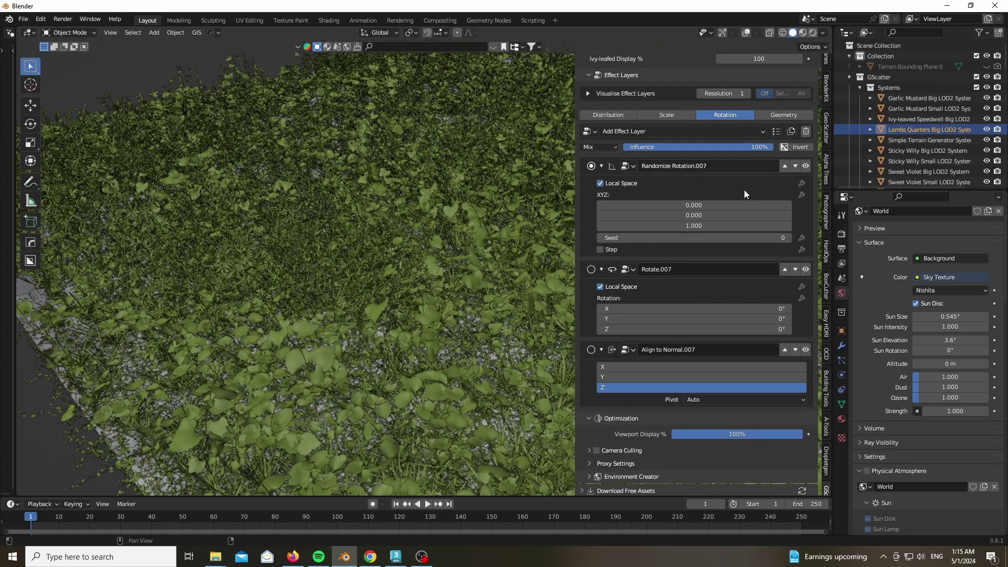
{"action": "scroll", "coordinate": [588, 314], "scroll_direction": "down", "scroll_amount": 1}
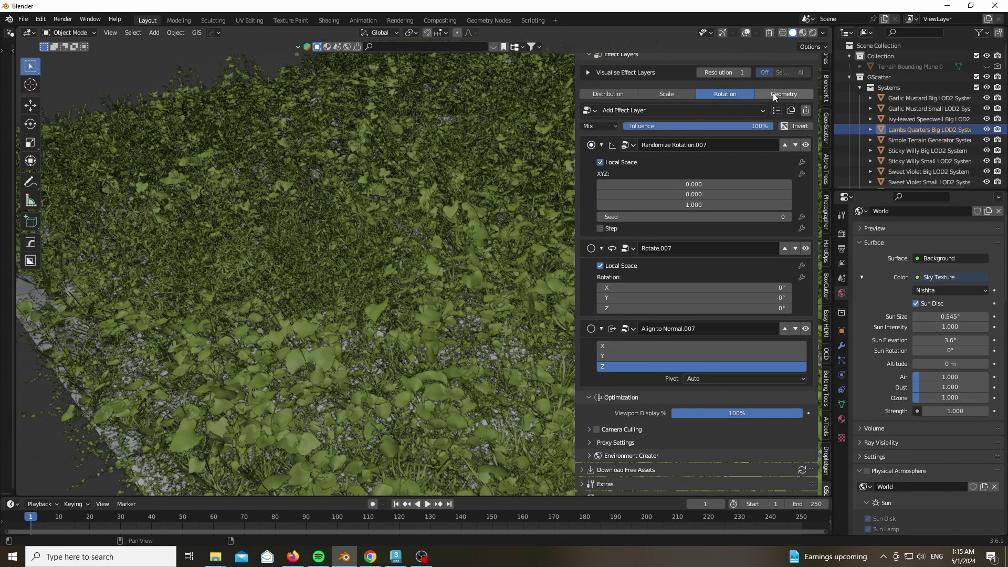
{"action": "left_click", "coordinate": [773, 94]}
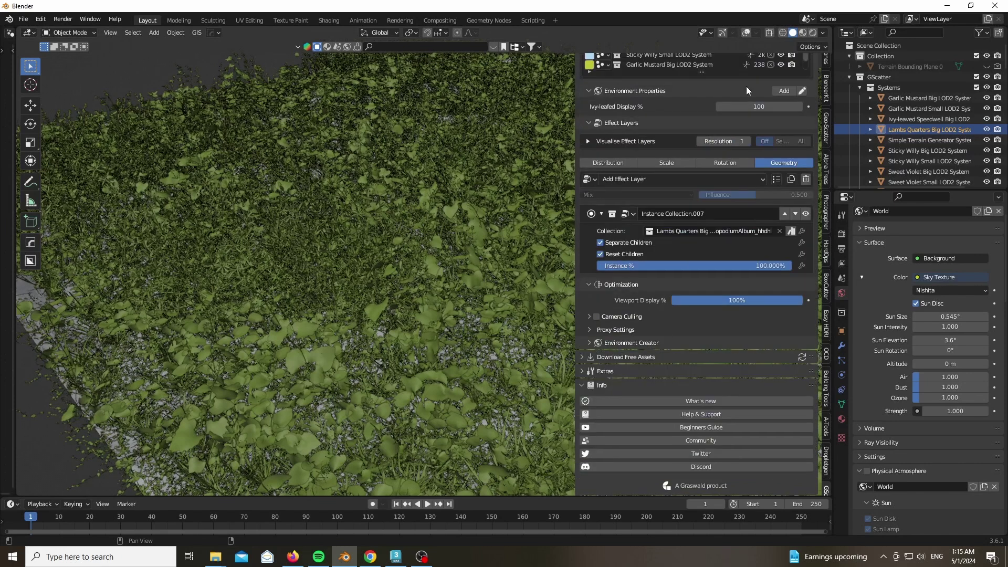
{"action": "left_click", "coordinate": [729, 164]}
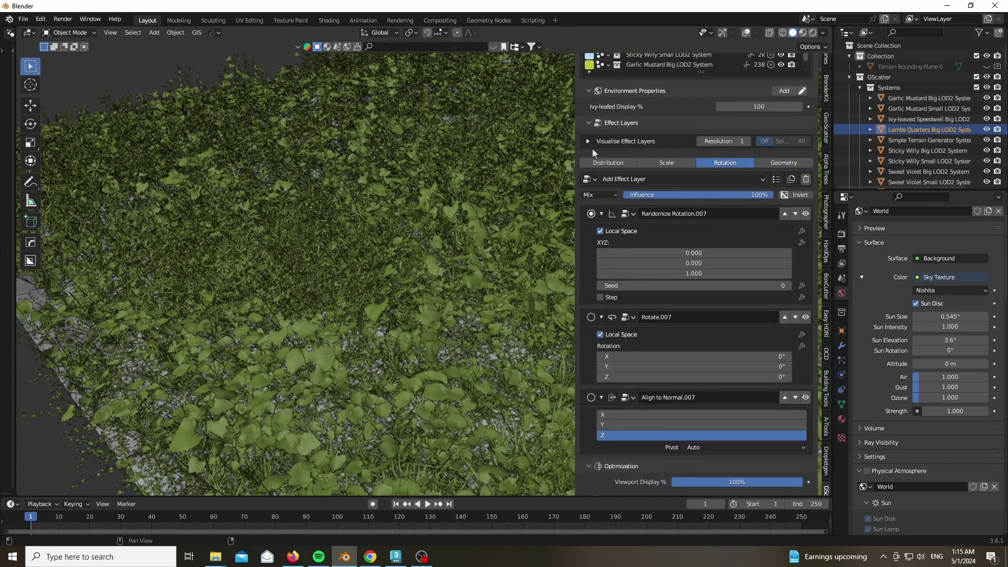
{"action": "left_click", "coordinate": [589, 124]}
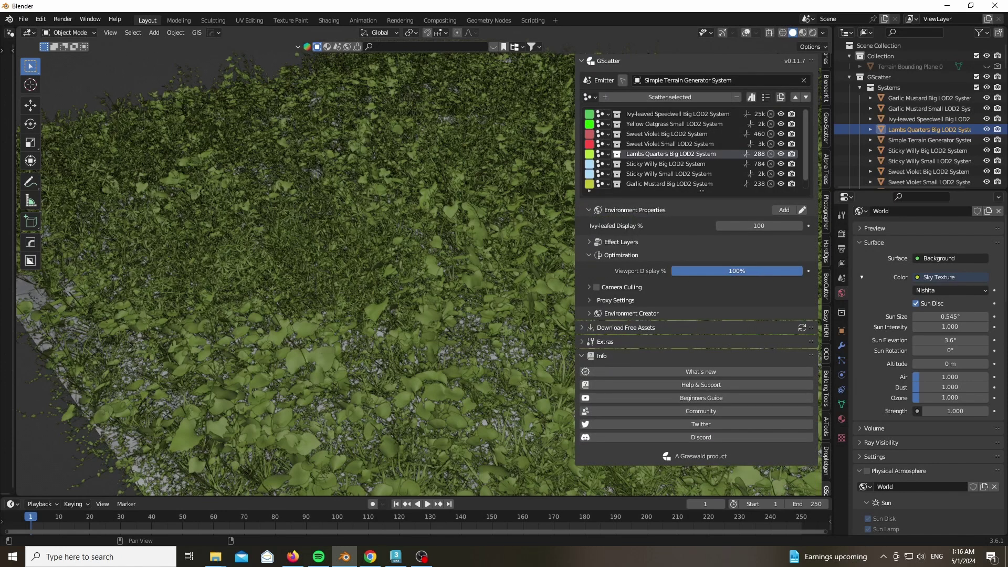
Try lowering the vegetation's Viewport Display % to 0 and raising it to 8.
{"action": "left_click_drag", "start_coordinate": [758, 226], "coordinate": [707, 225]}
{"action": "left_click_drag", "start_coordinate": [739, 271], "coordinate": [672, 271]}
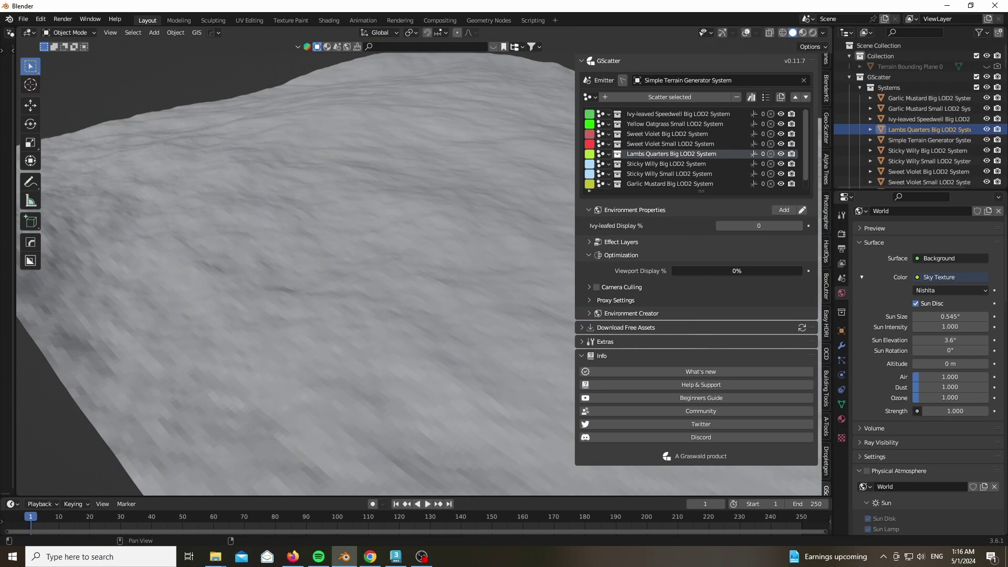
{"action": "scroll", "coordinate": [260, 224], "scroll_direction": "down", "scroll_amount": 6}
{"action": "scroll", "coordinate": [263, 226], "scroll_direction": "up", "scroll_amount": 5}
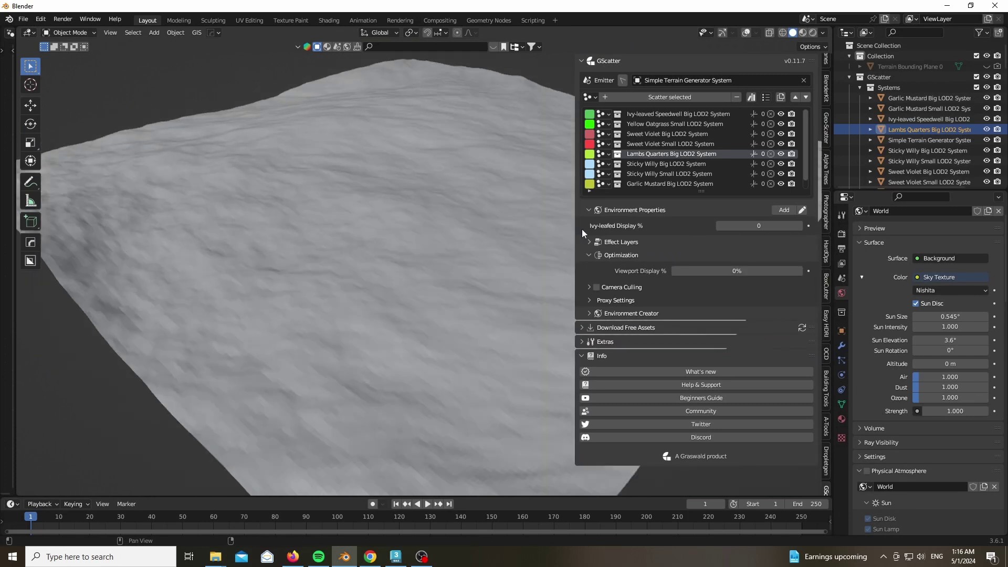
{"action": "left_click_drag", "start_coordinate": [703, 273], "coordinate": [716, 273]}
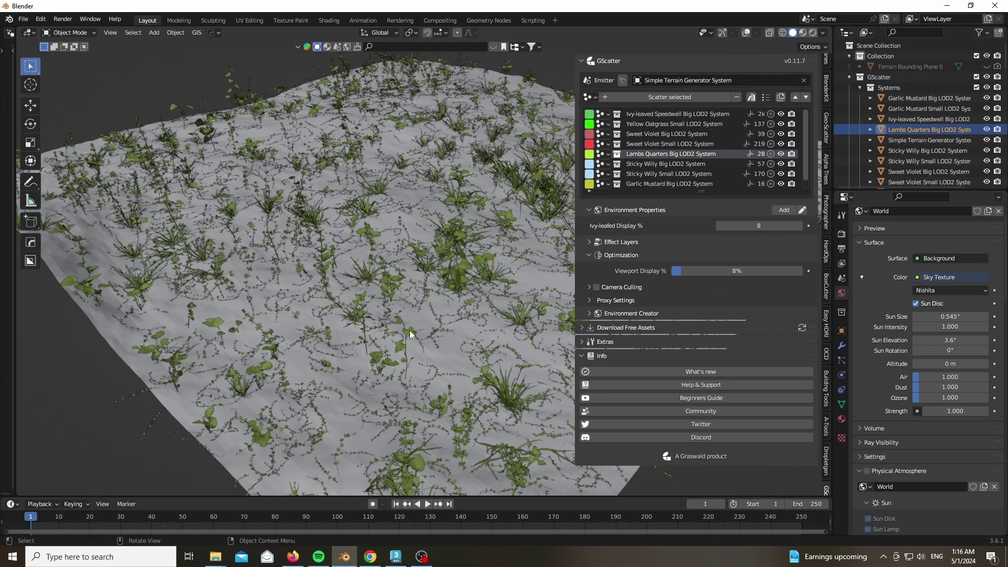
Switch the viewport to Rendered shading and set the vegetation's Viewport Display % to 100.
{"action": "key", "text": "z"}
{"action": "left_click", "coordinate": [396, 222]}
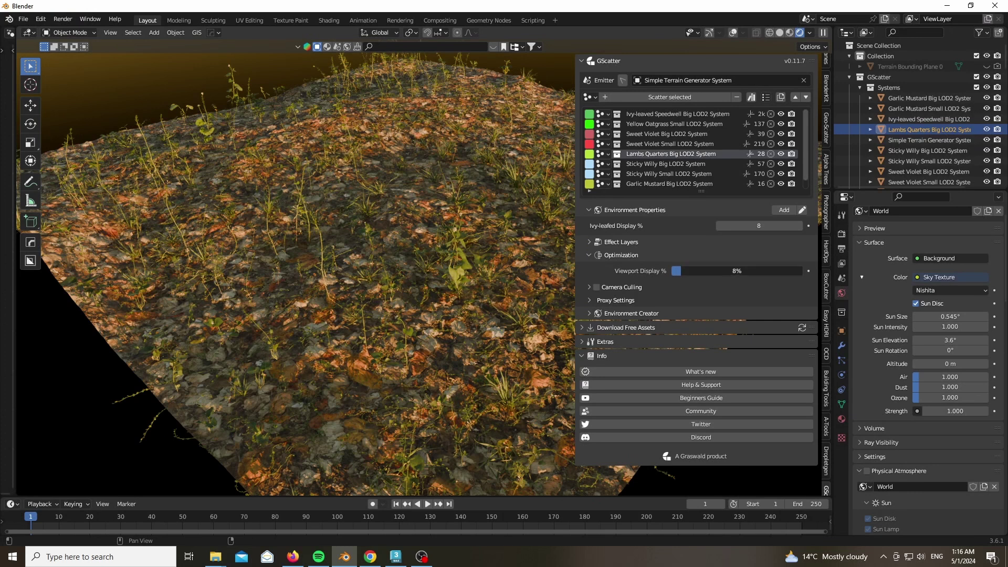
{"action": "left_click_drag", "start_coordinate": [674, 272], "coordinate": [803, 271]}
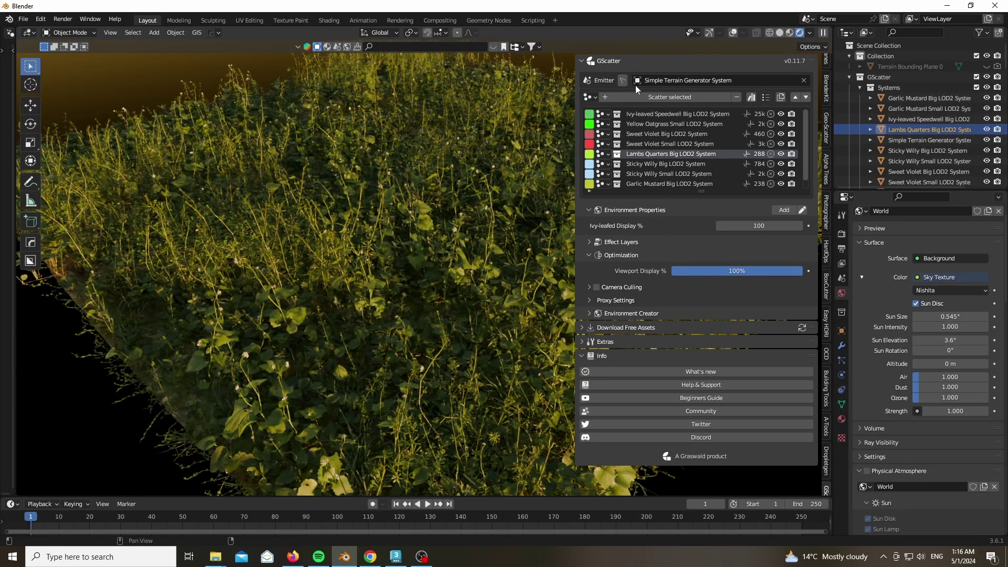
{"action": "scroll", "coordinate": [197, 266], "scroll_direction": "down", "scroll_amount": 6}
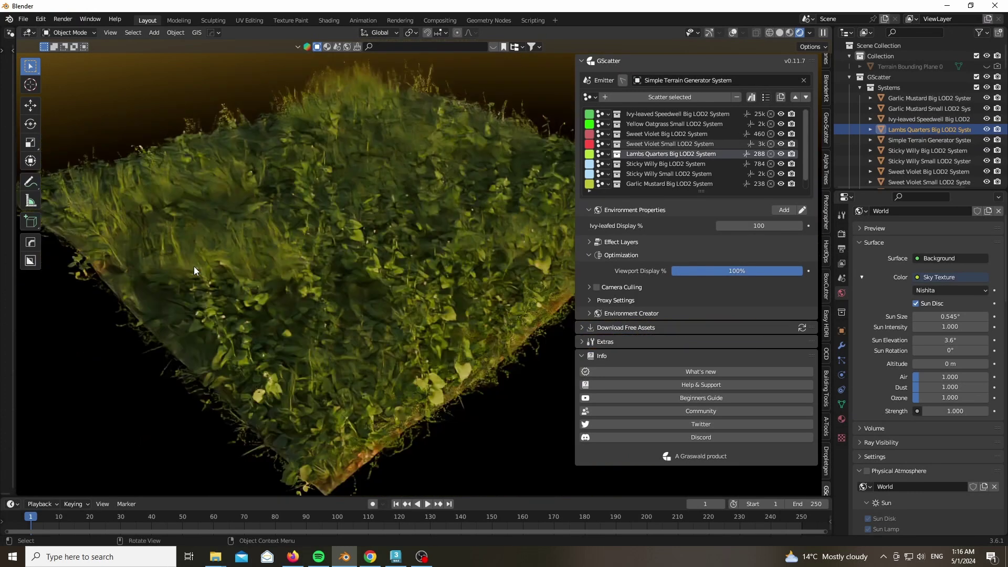
{"action": "scroll", "coordinate": [315, 252], "scroll_direction": "up", "scroll_amount": 7}
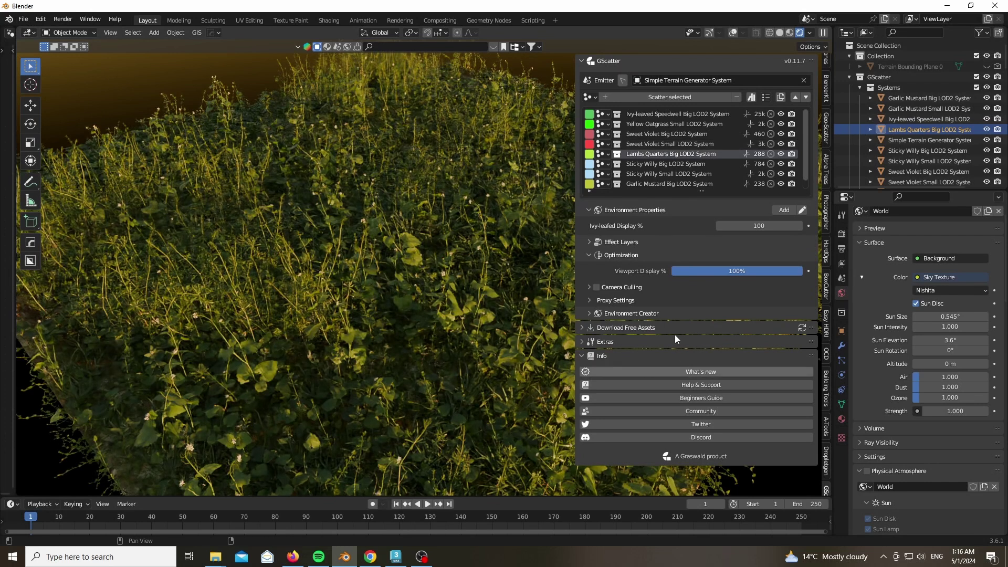
Enable Camera Culling in the Optimization settings and add a standard camera to the scene.
{"action": "left_click", "coordinate": [589, 287]}
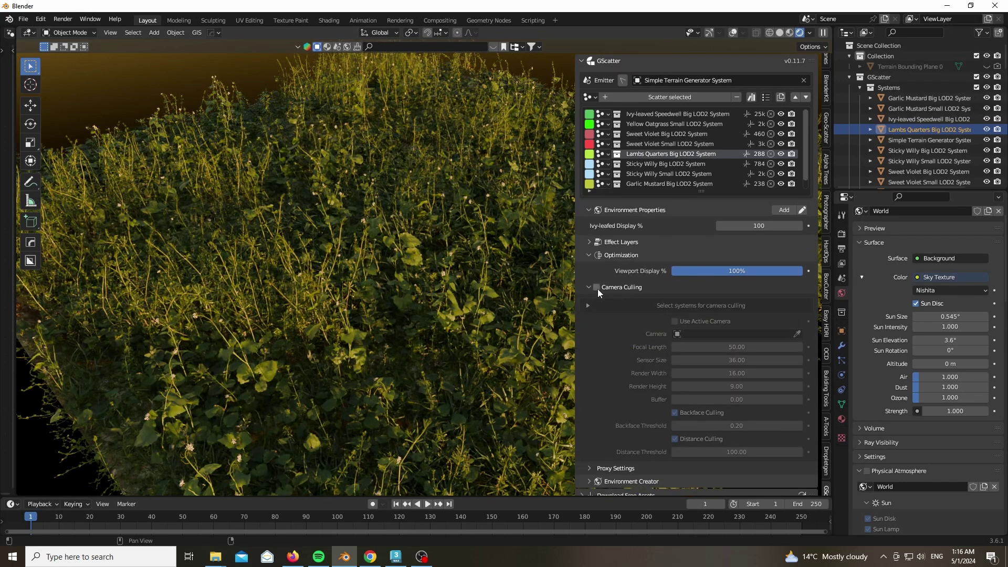
{"action": "left_click", "coordinate": [597, 288]}
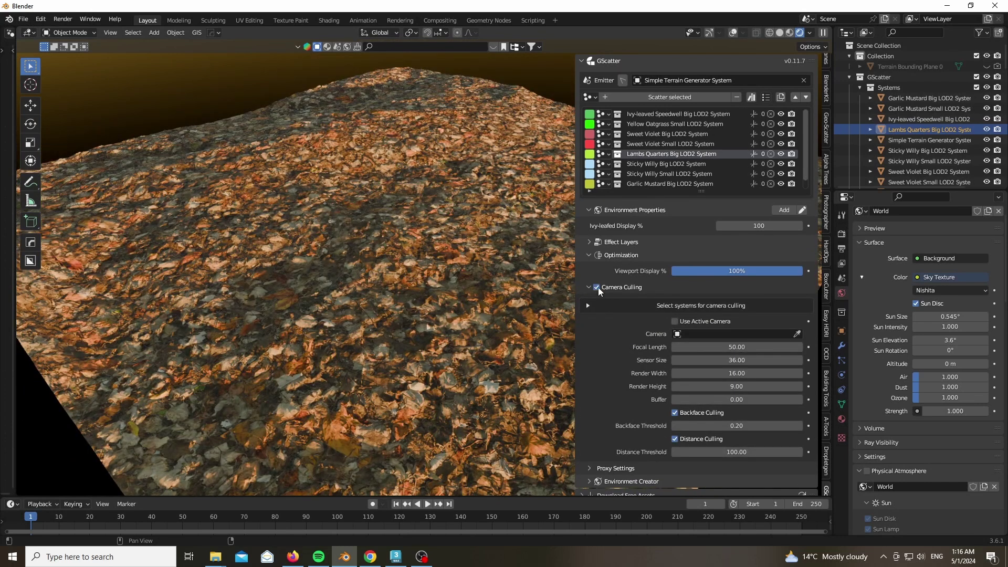
{"action": "key", "text": "shift+a"}
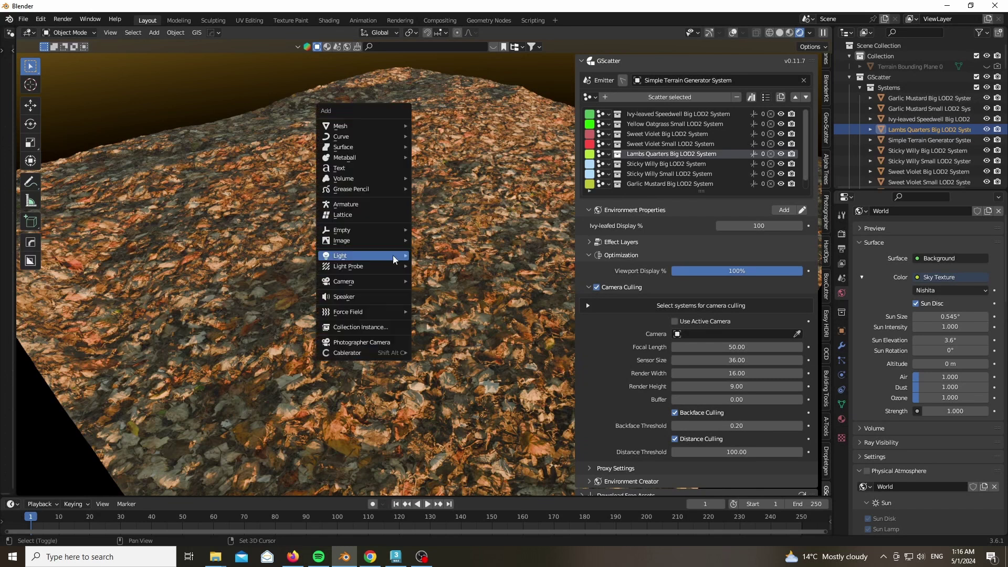
{"action": "mouse_move", "coordinate": [401, 278]}
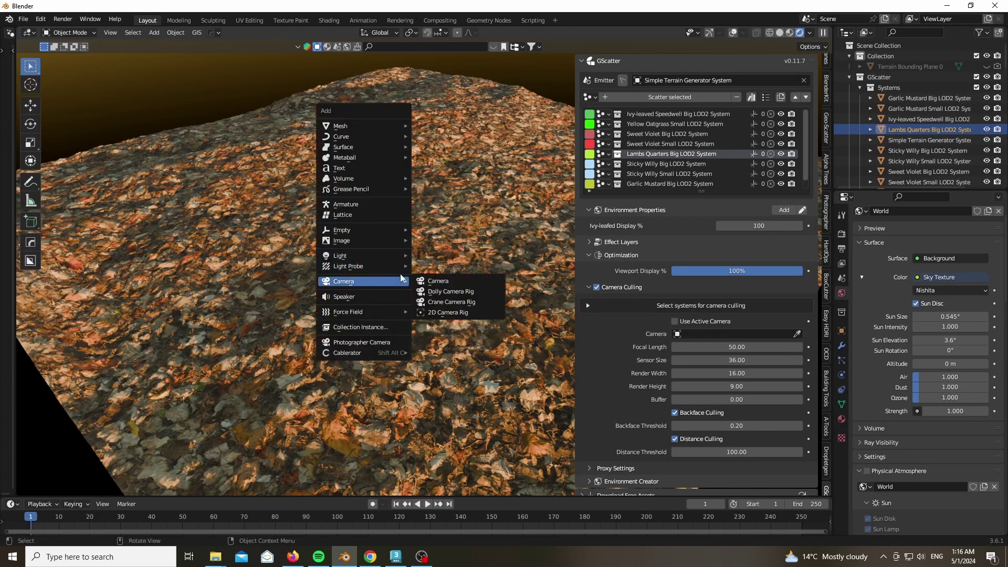
{"action": "left_click", "coordinate": [437, 281]}
Align the active camera to the current view of the terrain.
{"action": "key", "text": "F3"}
{"action": "type", "text": "align camera"}
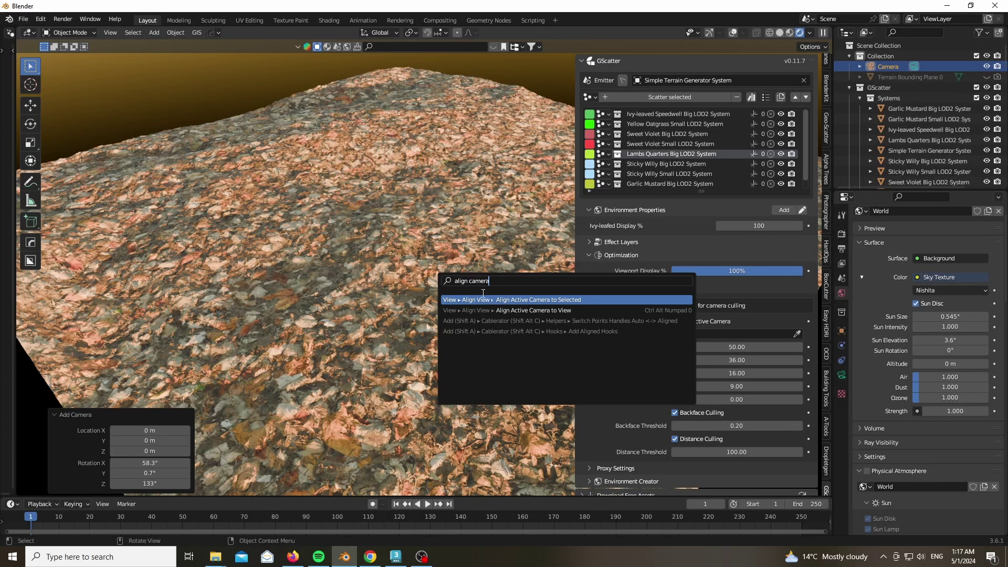
{"action": "left_click", "coordinate": [525, 308]}
{"action": "scroll", "coordinate": [185, 254], "scroll_direction": "down", "scroll_amount": 1}
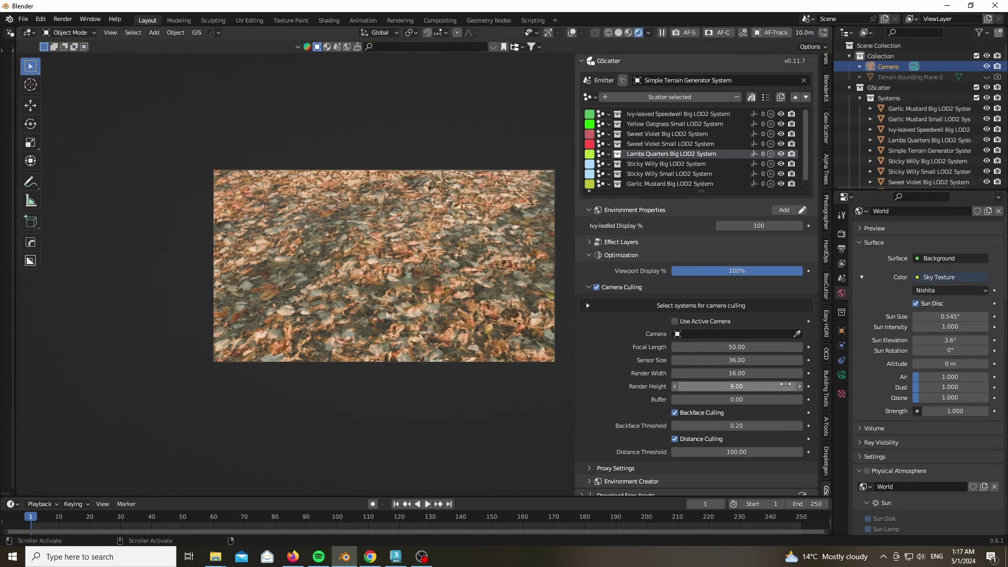
Assign Camera as the Camera Culling camera.
{"action": "left_click", "coordinate": [773, 332]}
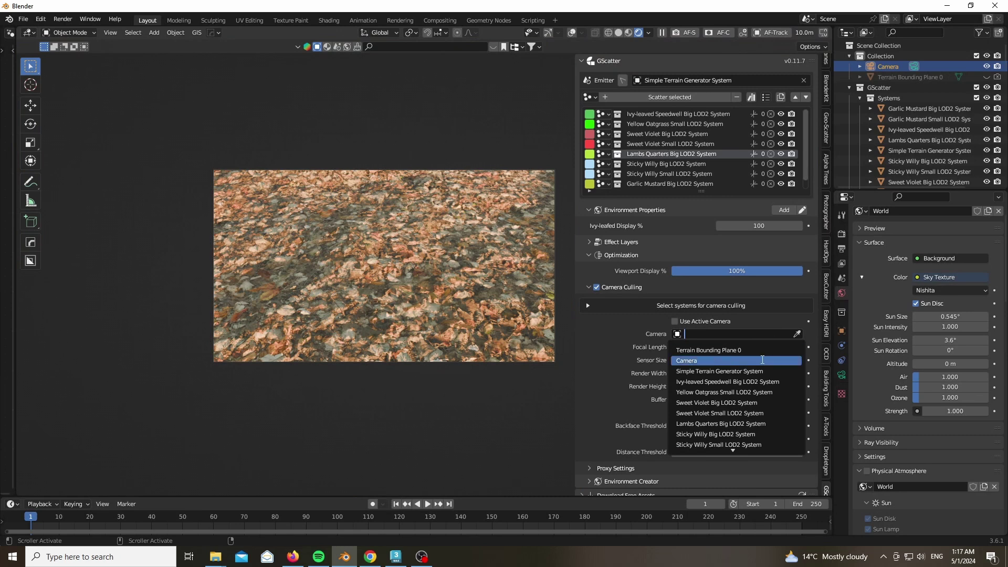
{"action": "scroll", "coordinate": [381, 248], "scroll_direction": "up", "scroll_amount": 1}
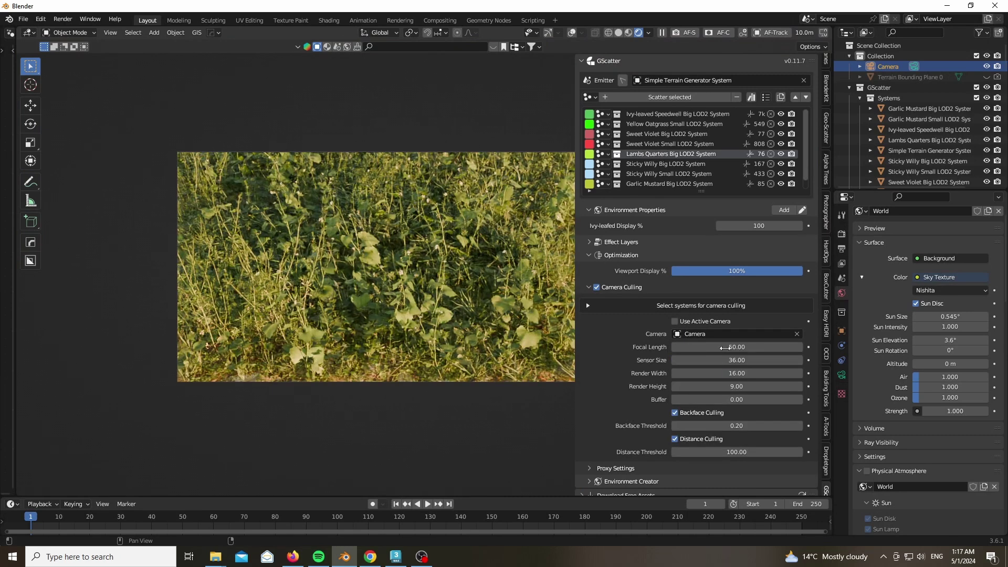
{"action": "scroll", "coordinate": [389, 225], "scroll_direction": "down", "scroll_amount": 2}
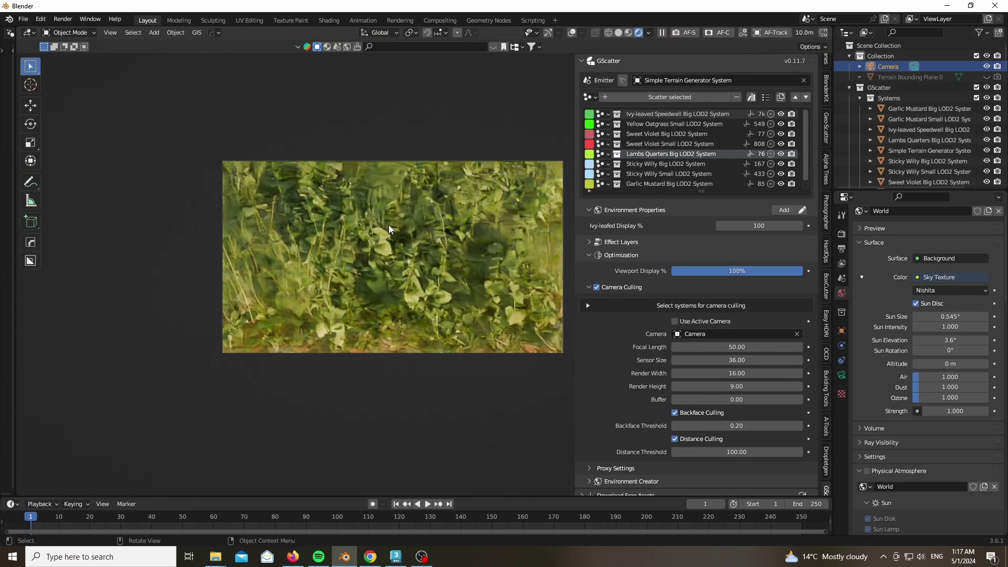
Inspect the culled vegetation from outside the camera frame, and return to the camera view to check the culling settings.
{"action": "middle_click_drag", "start_coordinate": [389, 225], "coordinate": [377, 251]}
{"action": "scroll", "coordinate": [162, 285], "scroll_direction": "down", "scroll_amount": 2}
{"action": "scroll", "coordinate": [405, 279], "scroll_direction": "up", "scroll_amount": 3}
{"action": "key", "text": "KP_0"}
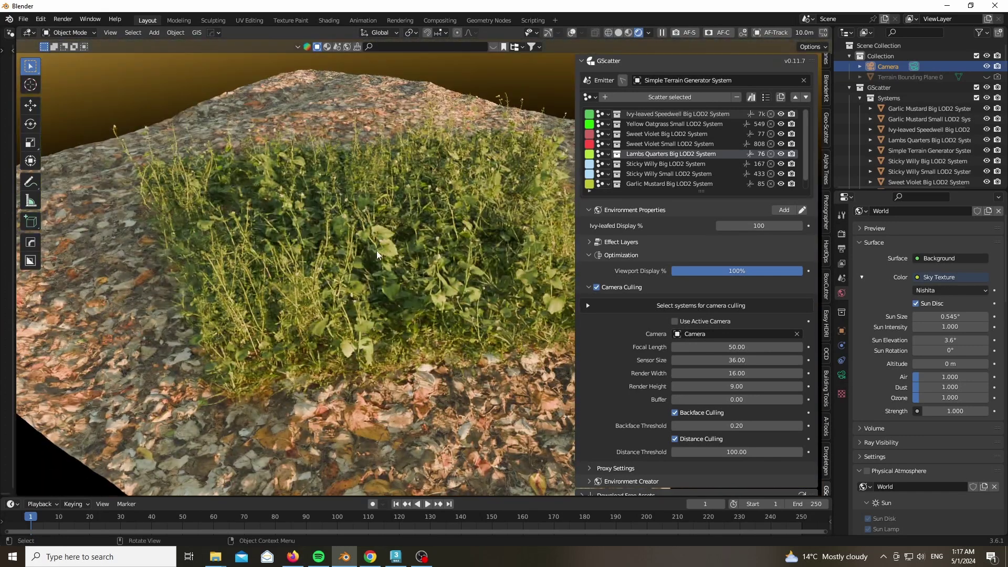
{"action": "scroll", "coordinate": [628, 398], "scroll_direction": "down", "scroll_amount": 1}
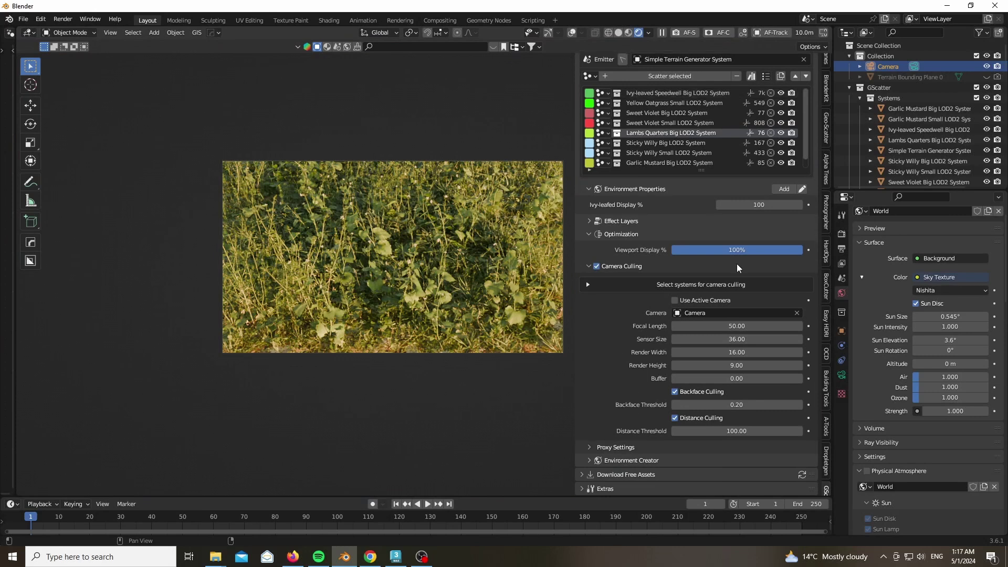
Set the Camera Culling focal length to 35 and check the culled vegetation from outside and through the camera.
{"action": "left_click_drag", "start_coordinate": [741, 326], "coordinate": [691, 326]}
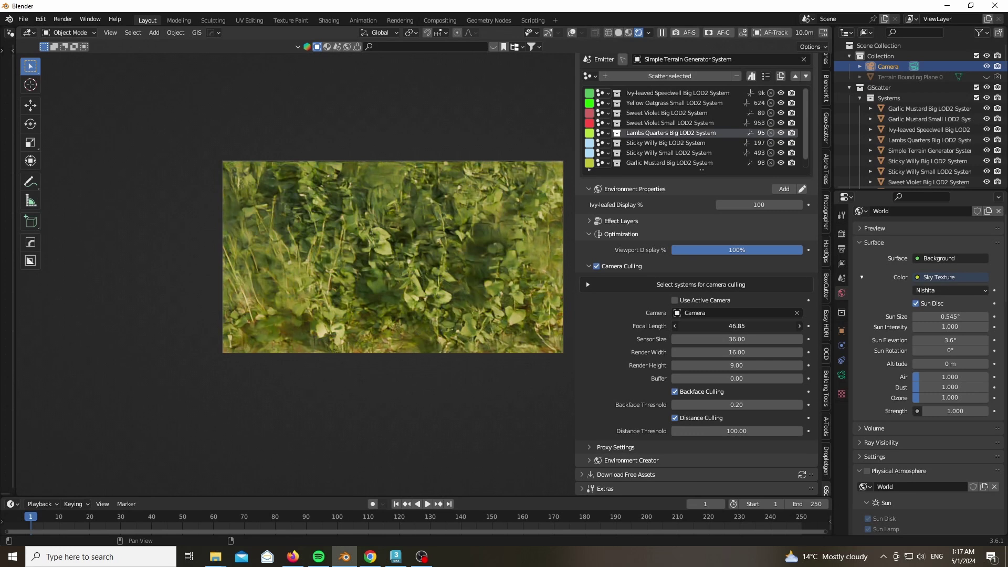
{"action": "left_click", "coordinate": [746, 327]}
{"action": "type", "text": "3"}
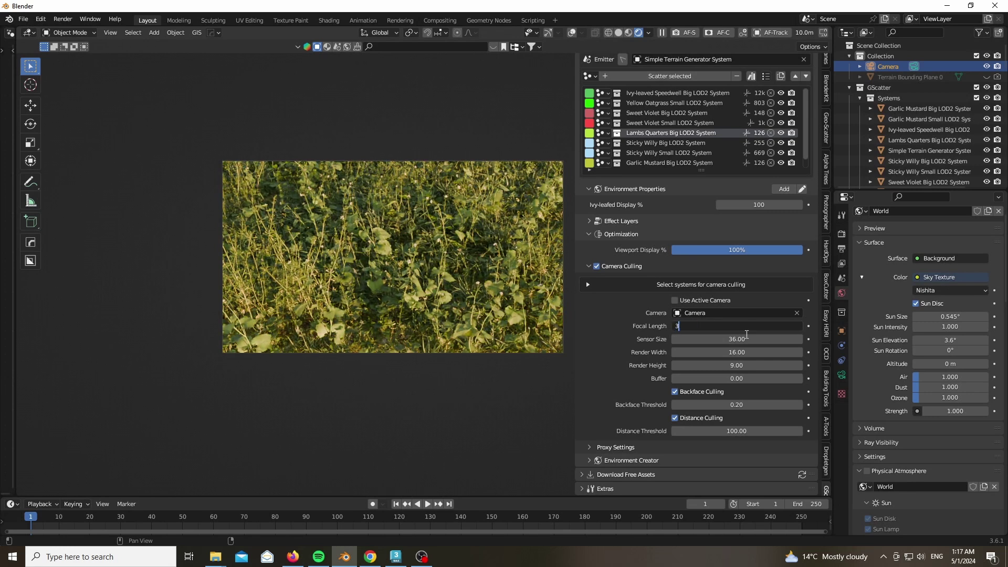
{"action": "type", "text": "5"}
{"action": "key", "text": "Return"}
{"action": "middle_click_drag", "start_coordinate": [334, 307], "coordinate": [314, 298]}
{"action": "key", "text": "KP_0"}
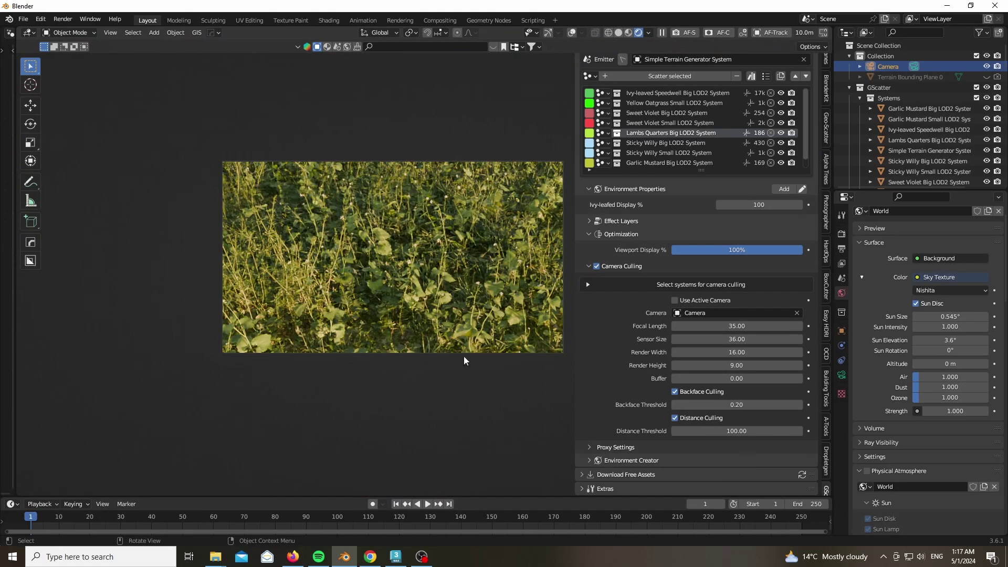
Show the Proxy Settings and, with viewport overlays turned on, select the Yellow Oatgrass Small LOD2 System.
{"action": "scroll", "coordinate": [619, 388], "scroll_direction": "down", "scroll_amount": 5}
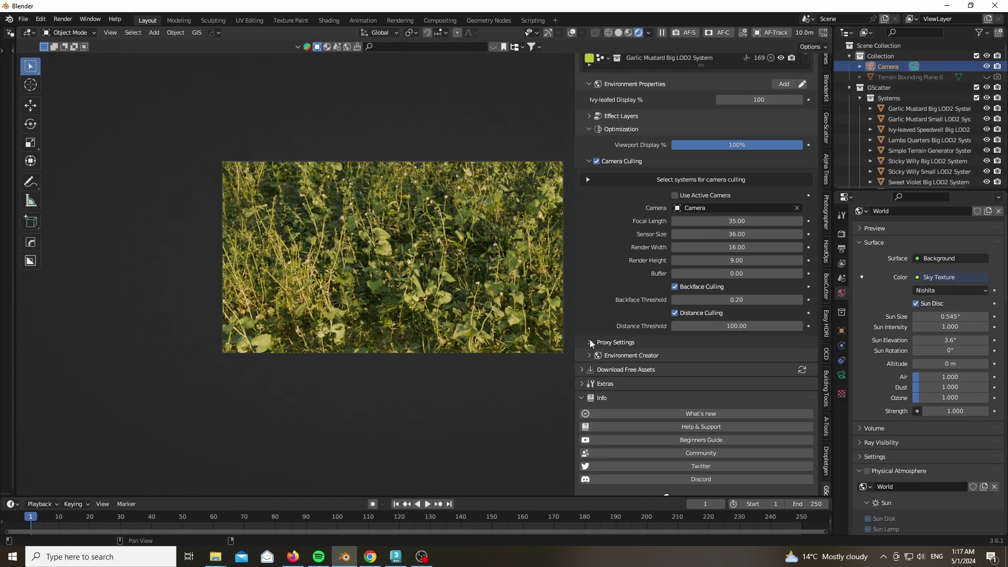
{"action": "left_click", "coordinate": [591, 340]}
{"action": "scroll", "coordinate": [614, 266], "scroll_direction": "down", "scroll_amount": 2}
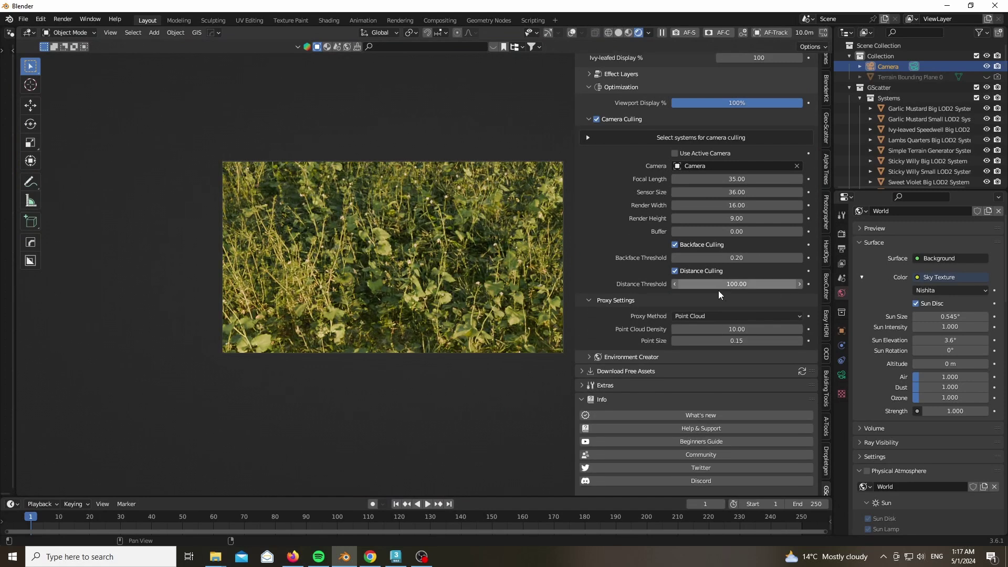
{"action": "left_click", "coordinate": [572, 32]}
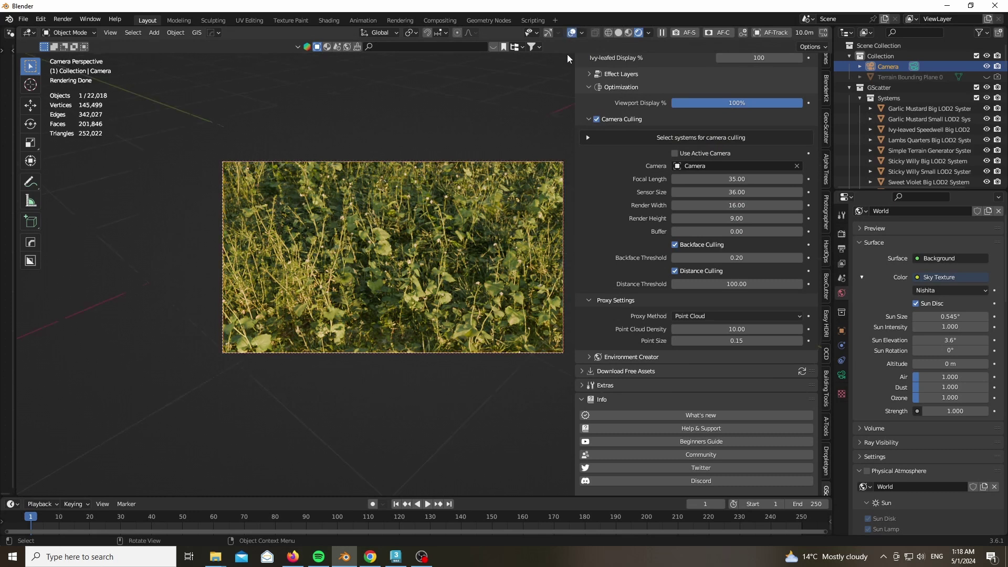
{"action": "left_click", "coordinate": [446, 304]}
Try the Convex Hull and Bounds proxy methods, and return the method to Point Cloud.
{"action": "left_click", "coordinate": [708, 316]}
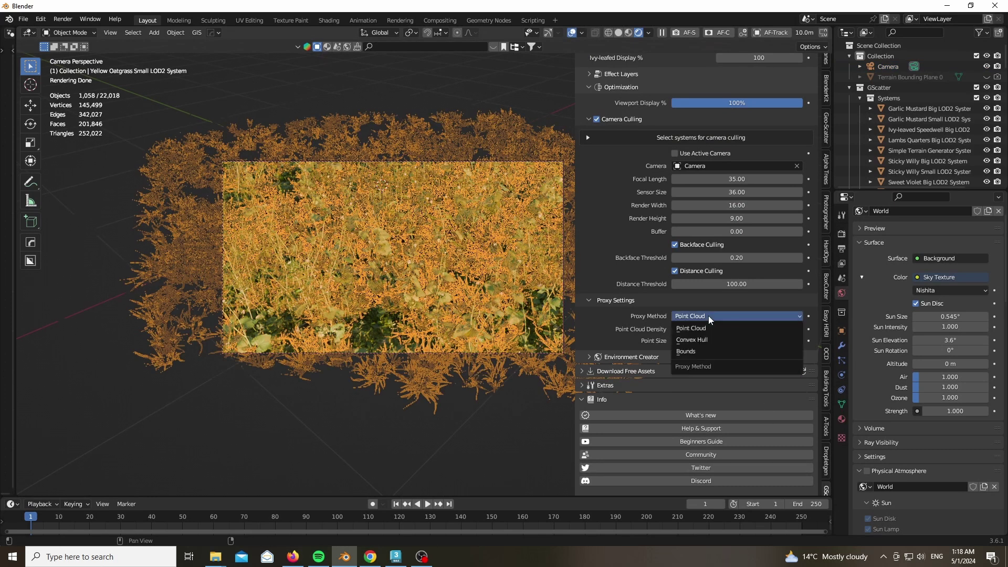
{"action": "left_click", "coordinate": [712, 341]}
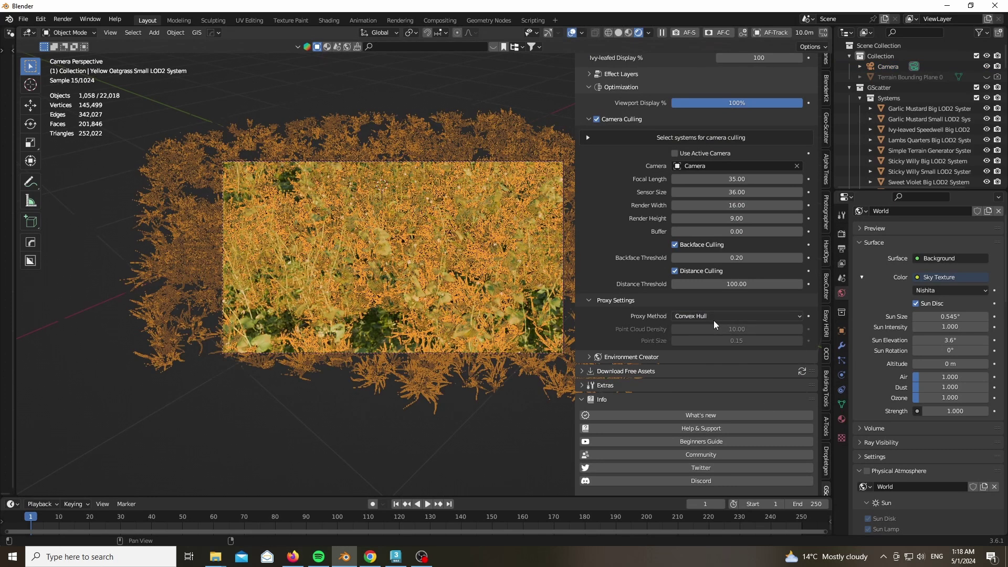
{"action": "left_click", "coordinate": [718, 318]}
{"action": "left_click", "coordinate": [715, 328]}
{"action": "left_click", "coordinate": [708, 316]}
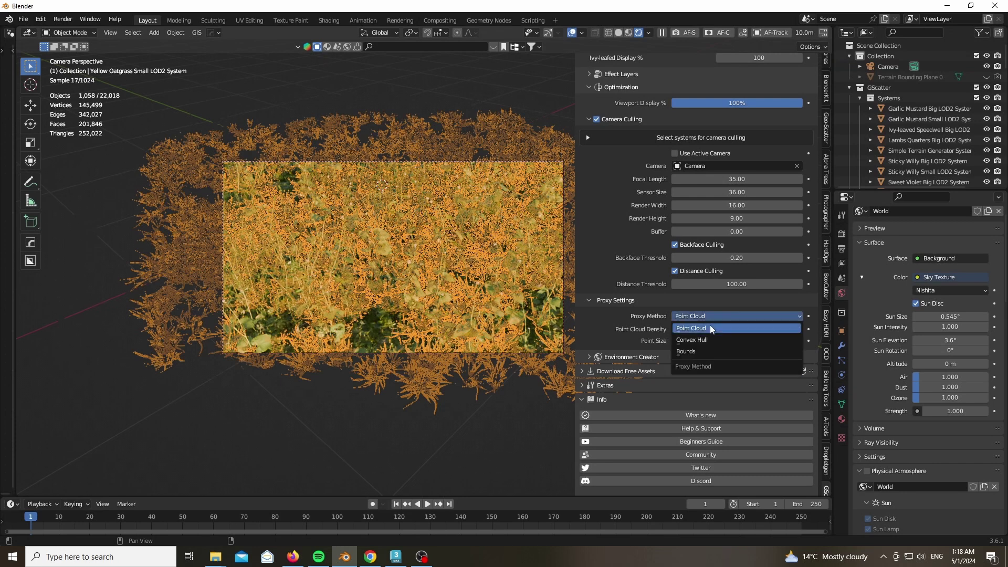
{"action": "left_click", "coordinate": [711, 350]}
{"action": "left_click", "coordinate": [717, 314]}
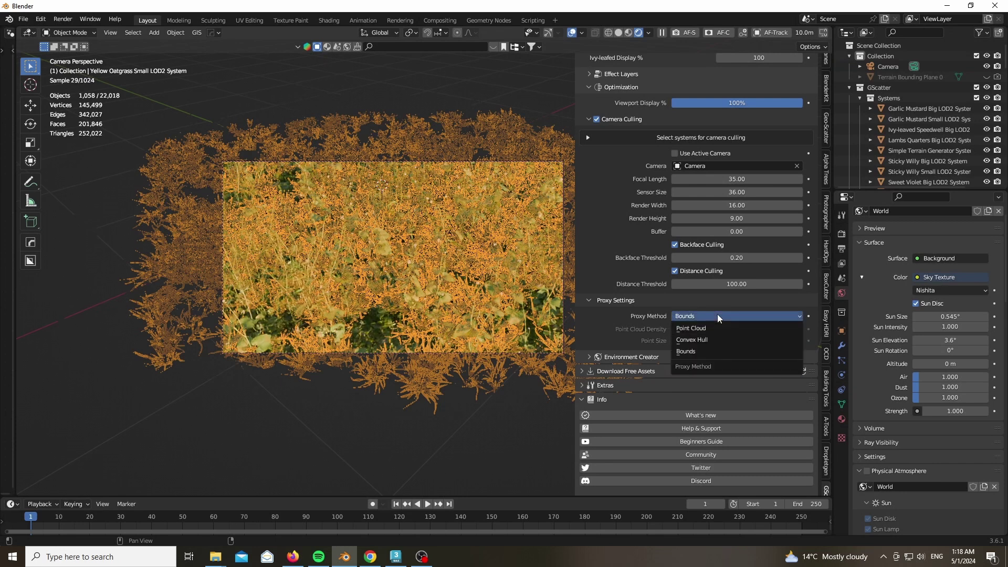
{"action": "left_click", "coordinate": [710, 325]}
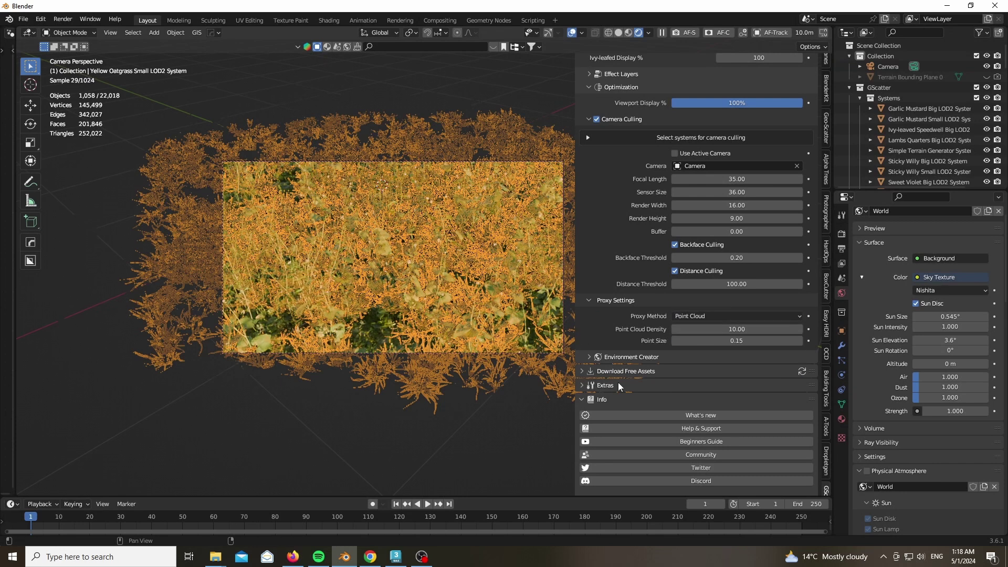
Expand the Environment Creator and examine its fields for defining a new environment.
{"action": "left_click", "coordinate": [584, 356]}
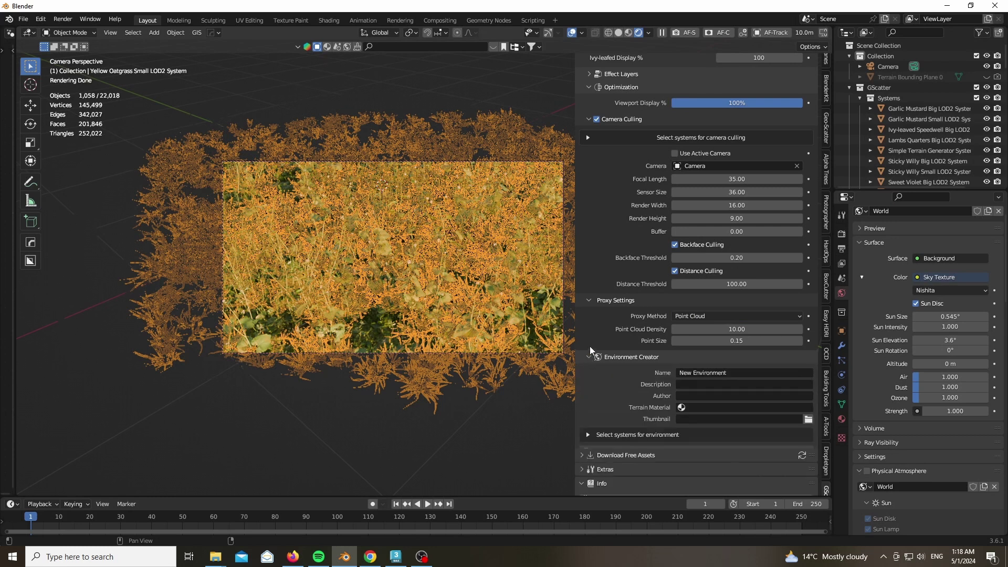
{"action": "scroll", "coordinate": [593, 315], "scroll_direction": "down", "scroll_amount": 5}
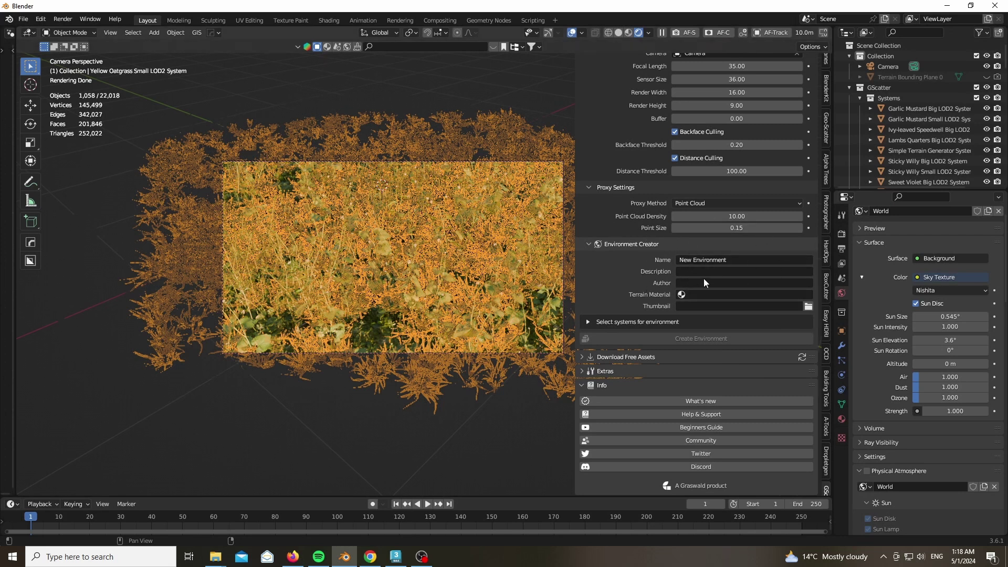
{"action": "scroll", "coordinate": [628, 264], "scroll_direction": "up", "scroll_amount": 12}
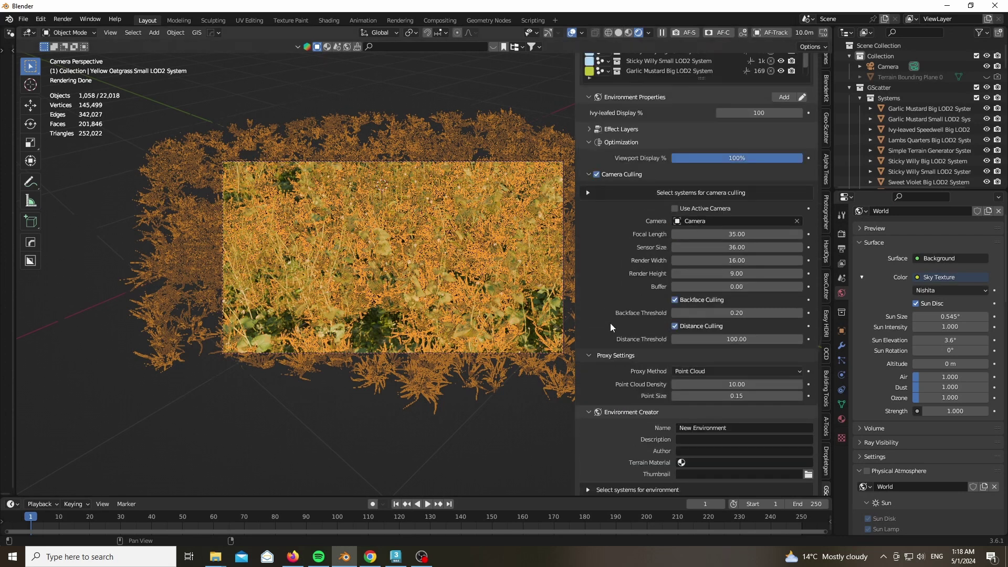
{"action": "scroll", "coordinate": [615, 331], "scroll_direction": "up", "scroll_amount": 1}
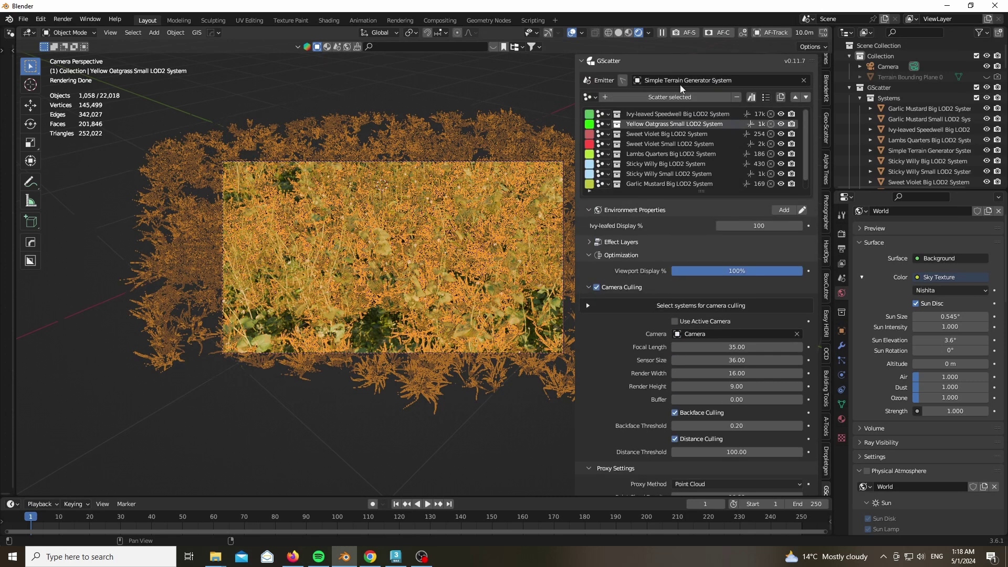
Browse both pages of plant assets in the GScatter Asset Browser and close it without adding anything.
{"action": "left_click", "coordinate": [752, 97]}
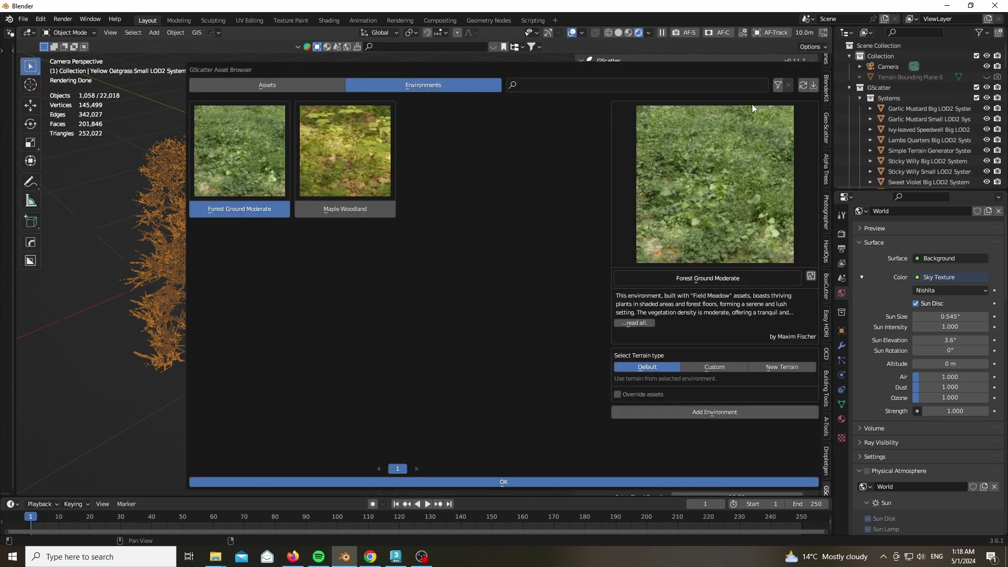
{"action": "left_click", "coordinate": [290, 83]}
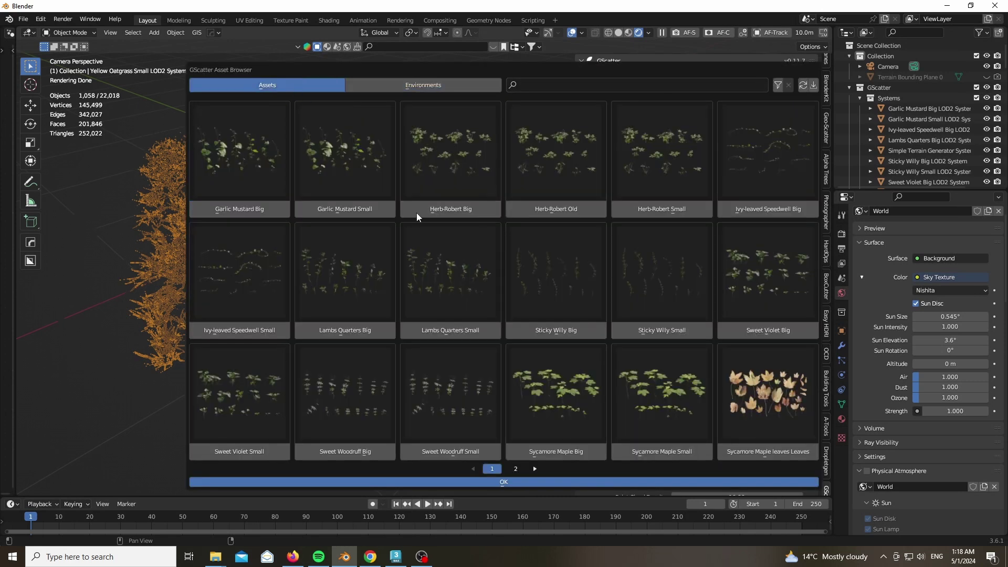
{"action": "left_click", "coordinate": [536, 469]}
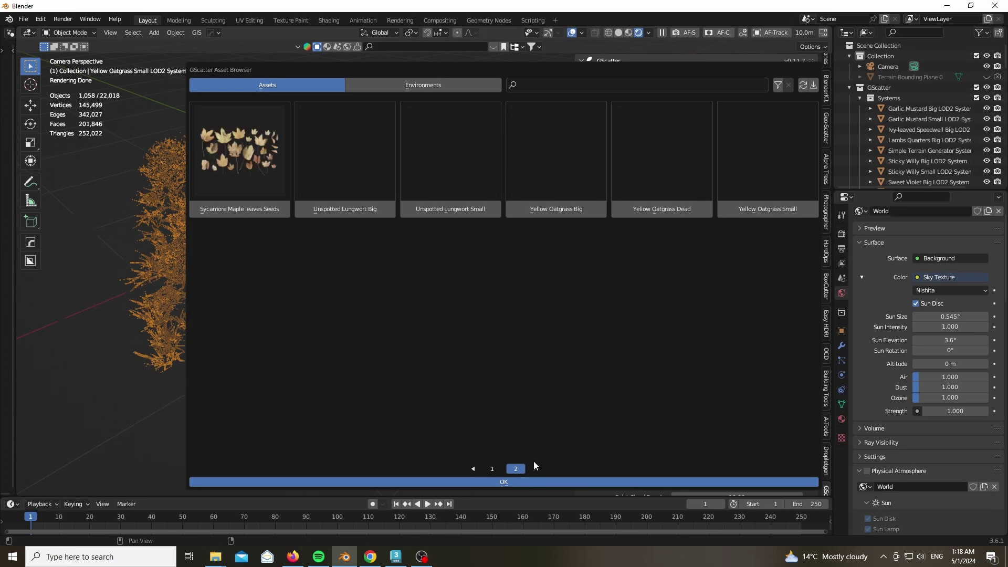
{"action": "left_click", "coordinate": [493, 468]}
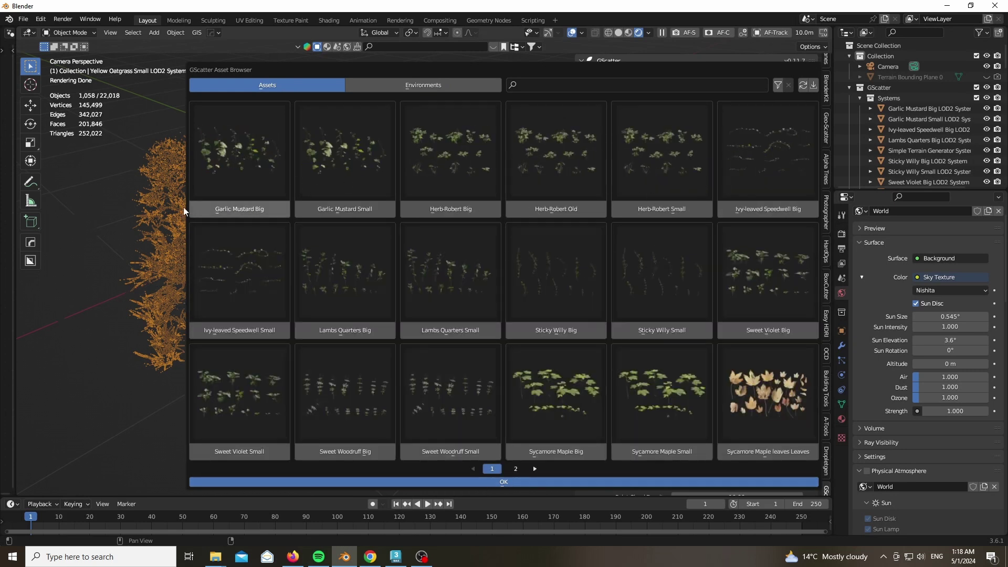
{"action": "left_click", "coordinate": [121, 206]}
Examine the terrain materials available in the Environment Creator without choosing one.
{"action": "scroll", "coordinate": [595, 336], "scroll_direction": "down", "scroll_amount": 10}
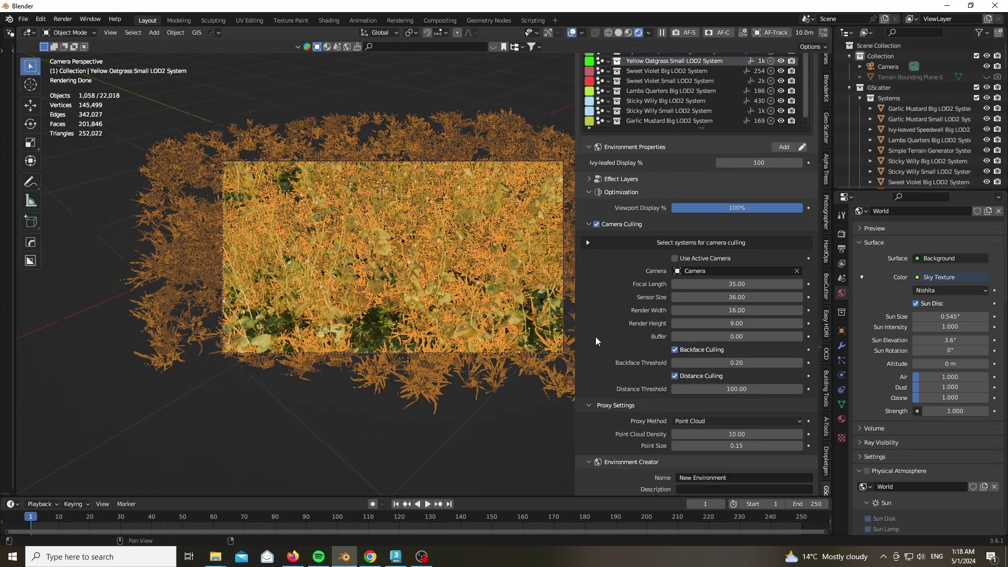
{"action": "left_click", "coordinate": [712, 343]}
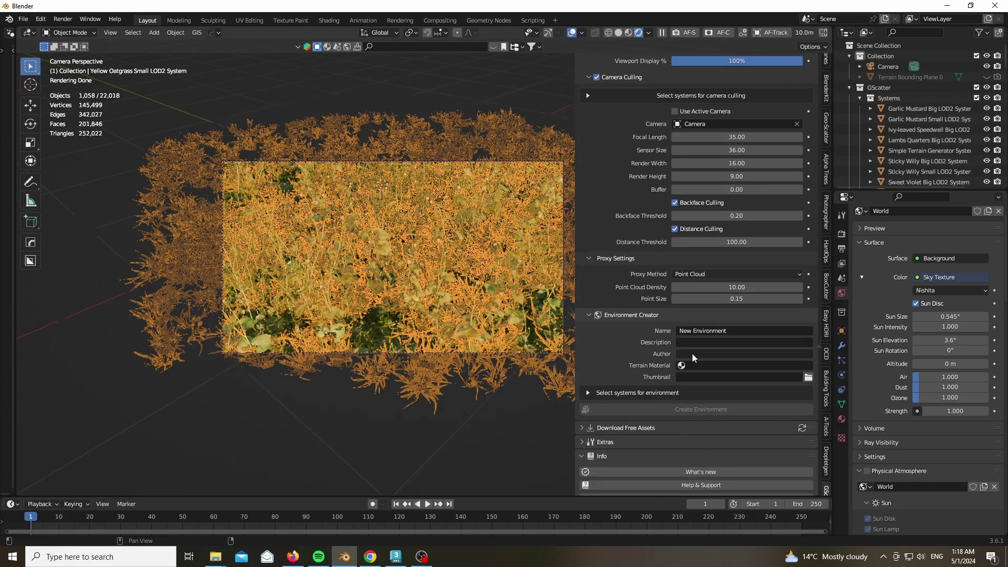
{"action": "left_click", "coordinate": [700, 366]}
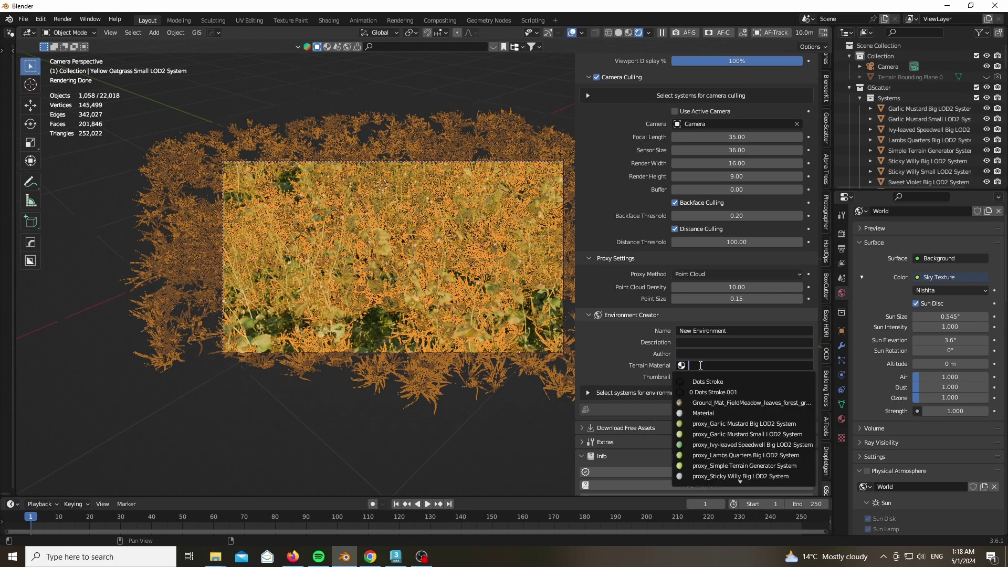
{"action": "left_click", "coordinate": [651, 359]}
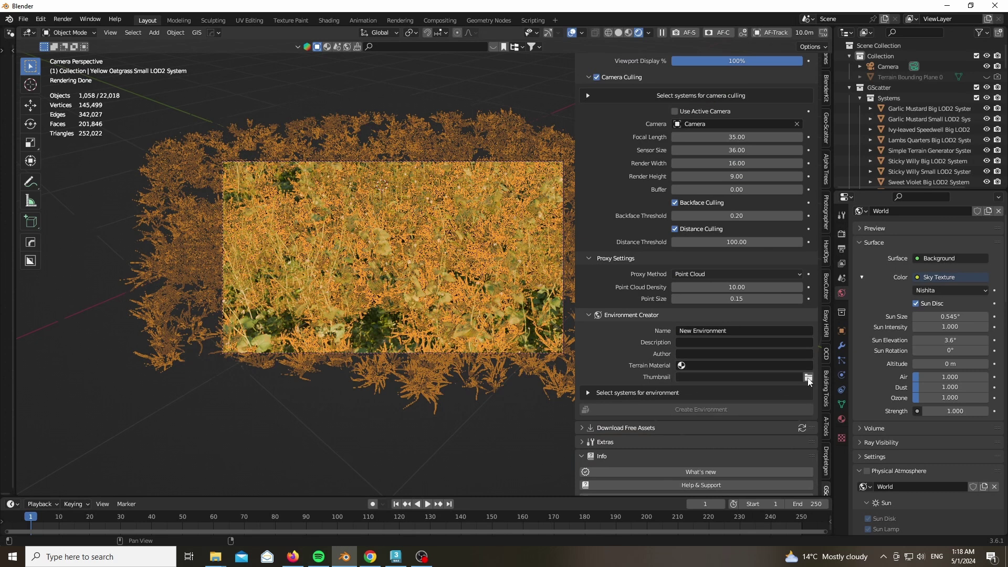
Look through the Download Free Assets list and examine the Forest Ground Sparse environment's preview and description.
{"action": "scroll", "coordinate": [638, 358], "scroll_direction": "down", "scroll_amount": 3}
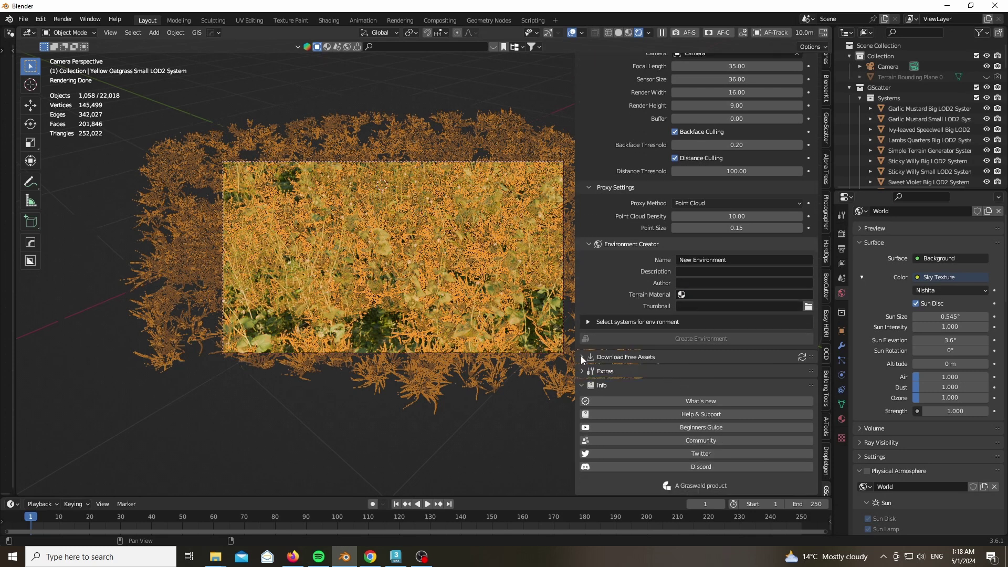
{"action": "left_click", "coordinate": [581, 356]}
{"action": "scroll", "coordinate": [591, 370], "scroll_direction": "down", "scroll_amount": 5}
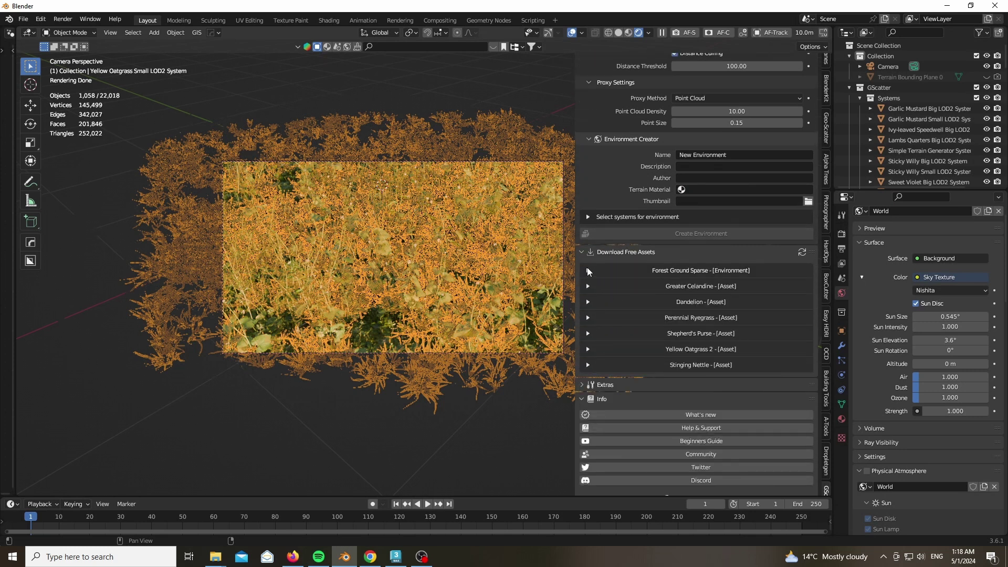
{"action": "left_click", "coordinate": [589, 270]}
{"action": "scroll", "coordinate": [625, 299], "scroll_direction": "down", "scroll_amount": 3}
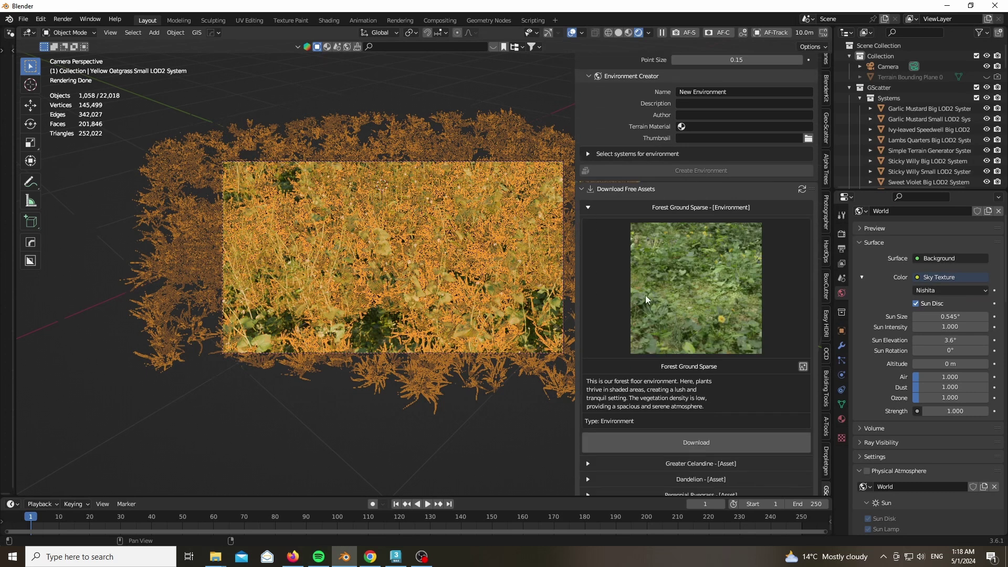
{"action": "scroll", "coordinate": [645, 299], "scroll_direction": "down", "scroll_amount": 2}
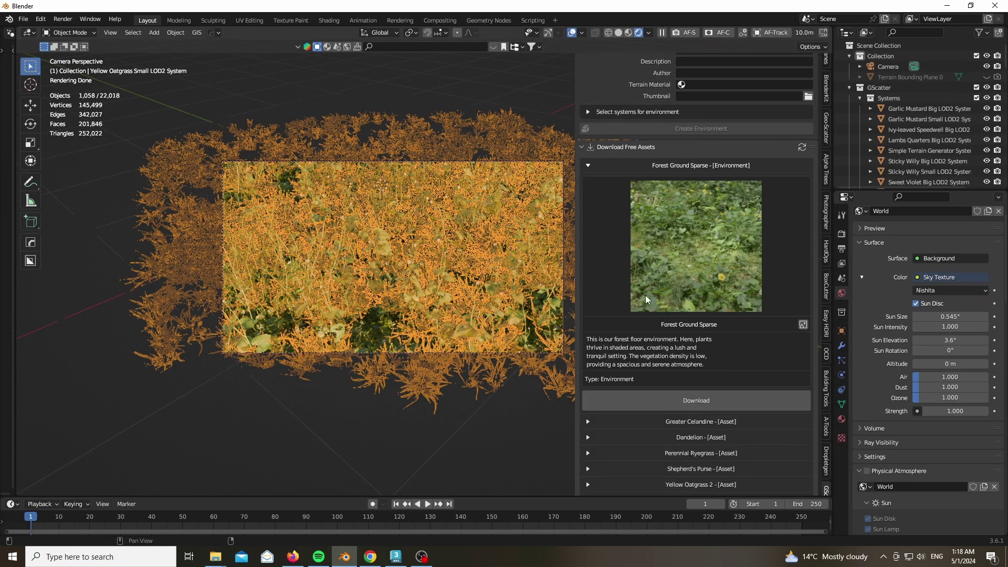
{"action": "left_click", "coordinate": [589, 165]}
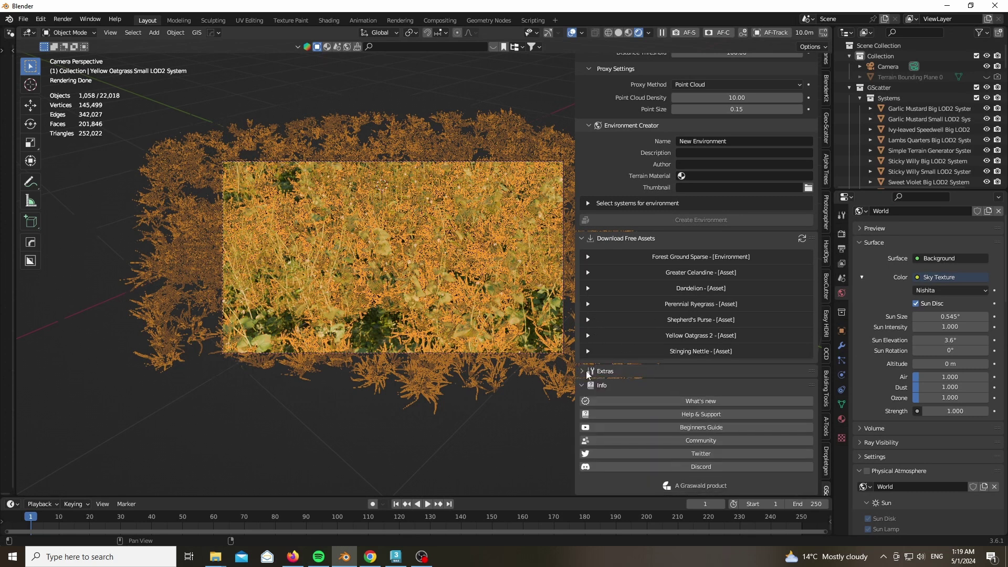
Examine the Extras tools for packing and realizing scatter systems, and the modifier on the selected oatgrass system.
{"action": "left_click", "coordinate": [588, 371]}
{"action": "scroll", "coordinate": [587, 342], "scroll_direction": "down", "scroll_amount": 2}
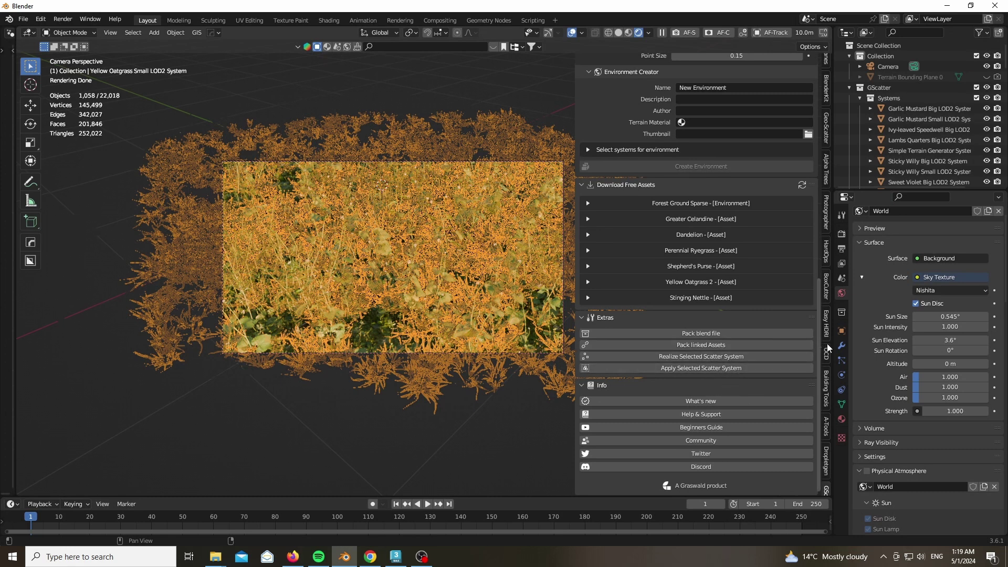
{"action": "left_click", "coordinate": [842, 345]}
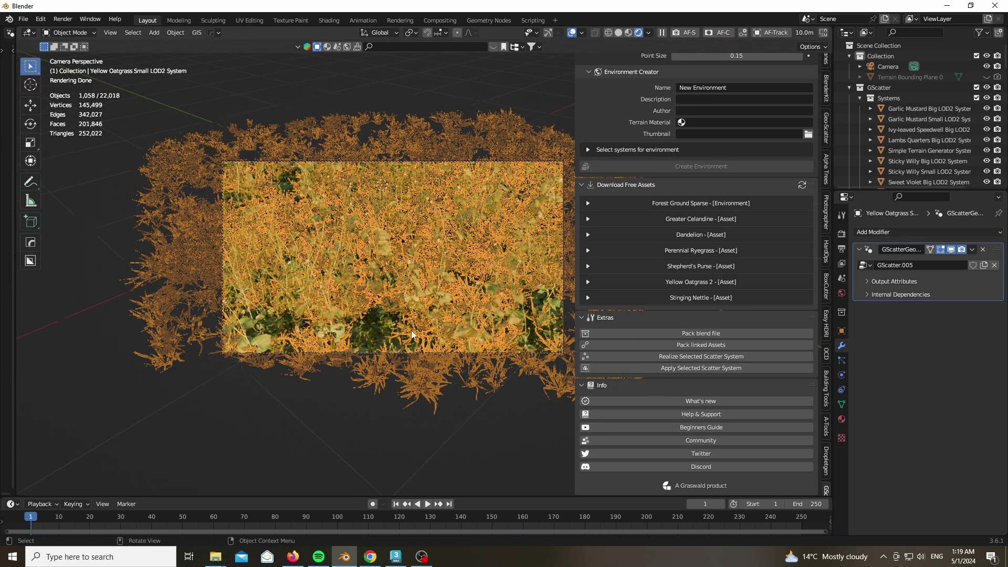
Hide the sidebar and viewport overlays, and check the rendered vegetation from outside and through the camera.
{"action": "key", "text": "n"}
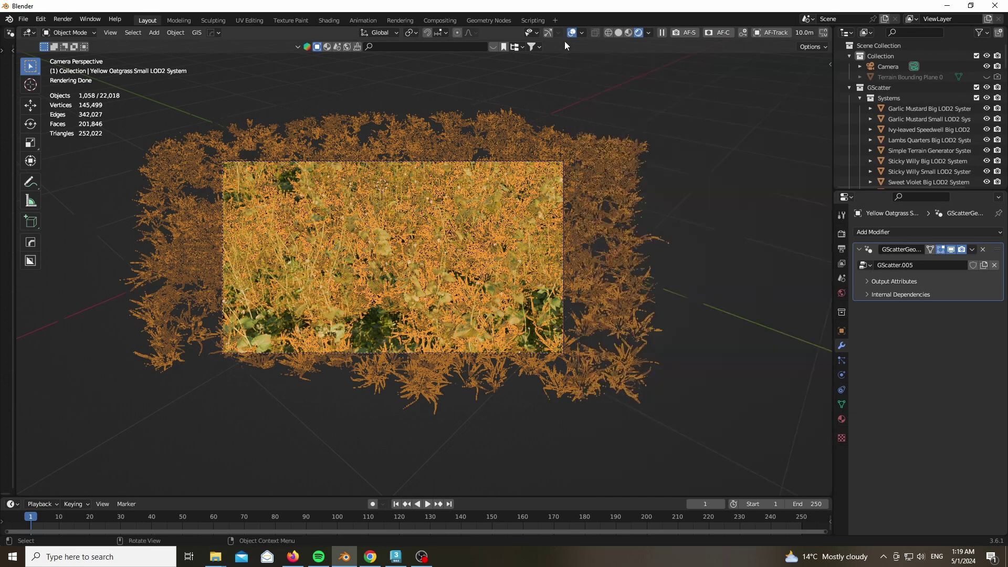
{"action": "left_click", "coordinate": [572, 32]}
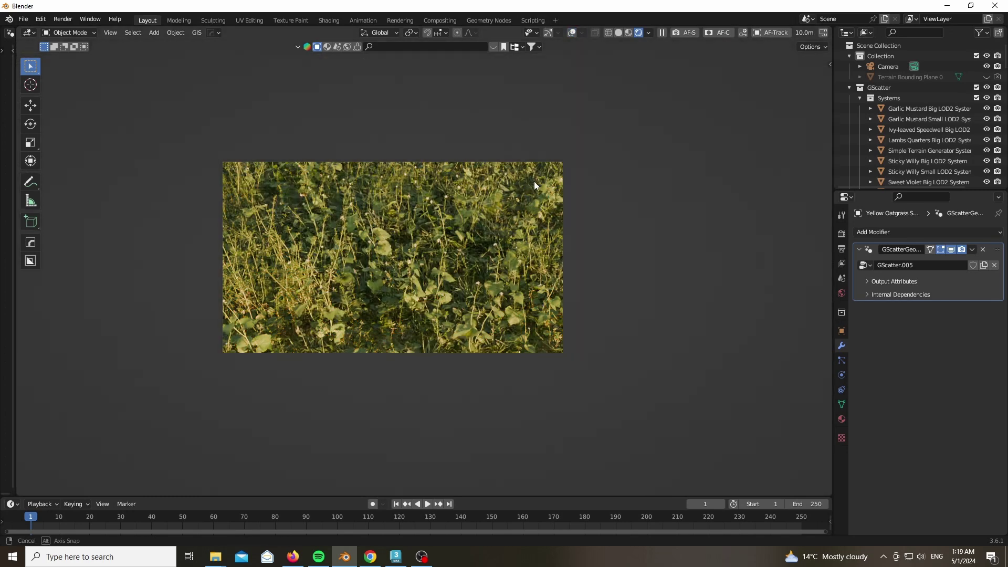
{"action": "middle_click_drag", "start_coordinate": [534, 181], "coordinate": [438, 236]}
{"action": "key", "text": "KP_0"}
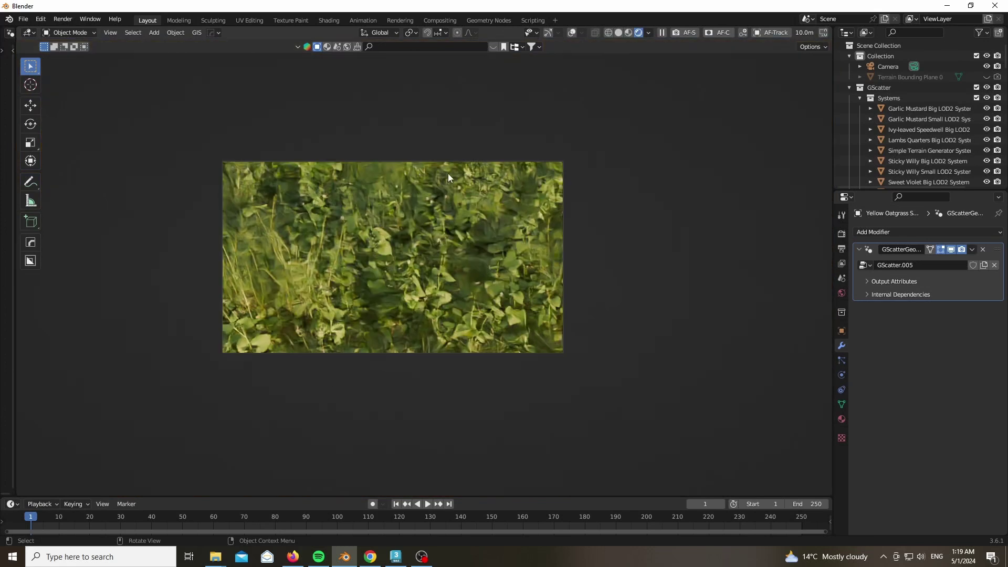
Set the Sky Texture's sun rotation to 1.9° in the World settings.
{"action": "scroll", "coordinate": [351, 367], "scroll_direction": "up", "scroll_amount": 2}
{"action": "left_click", "coordinate": [842, 294]}
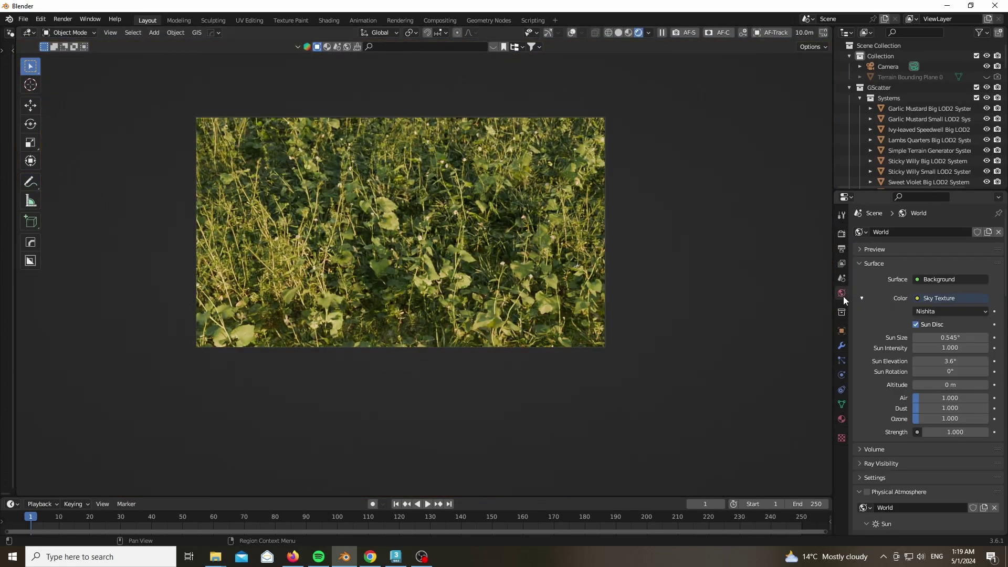
{"action": "left_click_drag", "start_coordinate": [948, 372], "coordinate": [959, 372]}
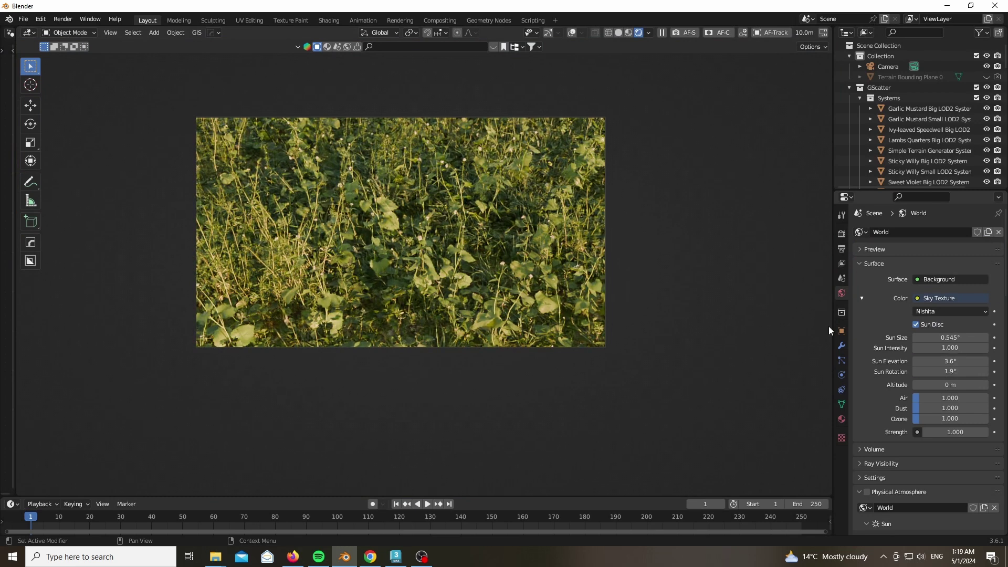
Add a 2 m plane to the scene and rotate it 90° about the global X axis.
{"action": "scroll", "coordinate": [411, 240], "scroll_direction": "down", "scroll_amount": 1}
{"action": "key", "text": "shift+a"}
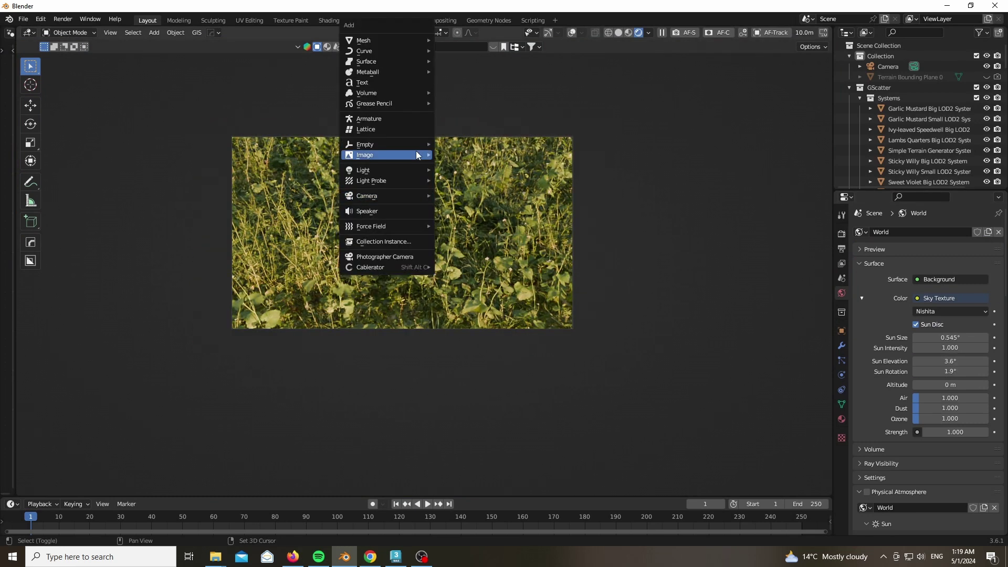
{"action": "left_click", "coordinate": [456, 43]}
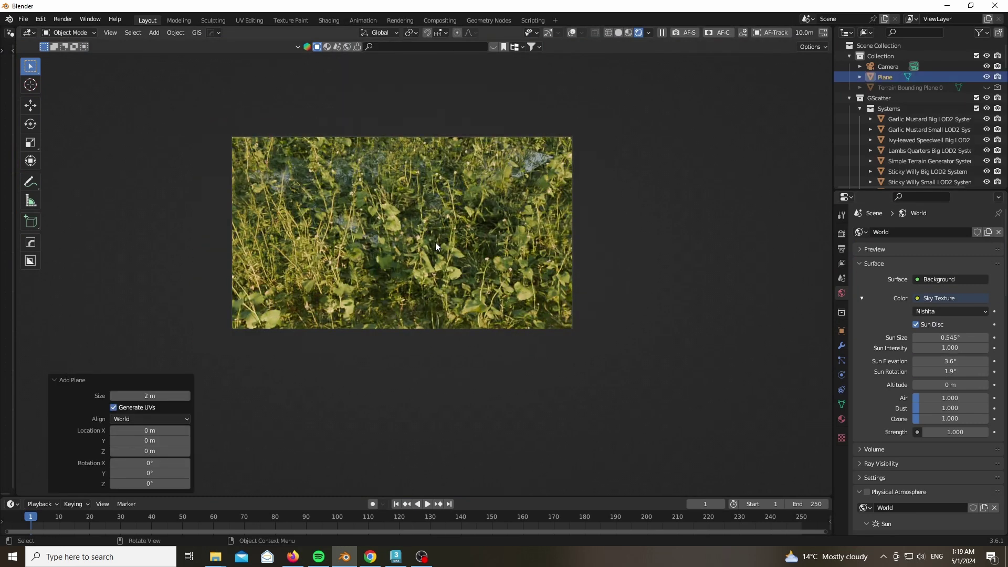
{"action": "type", "text": "x90"}
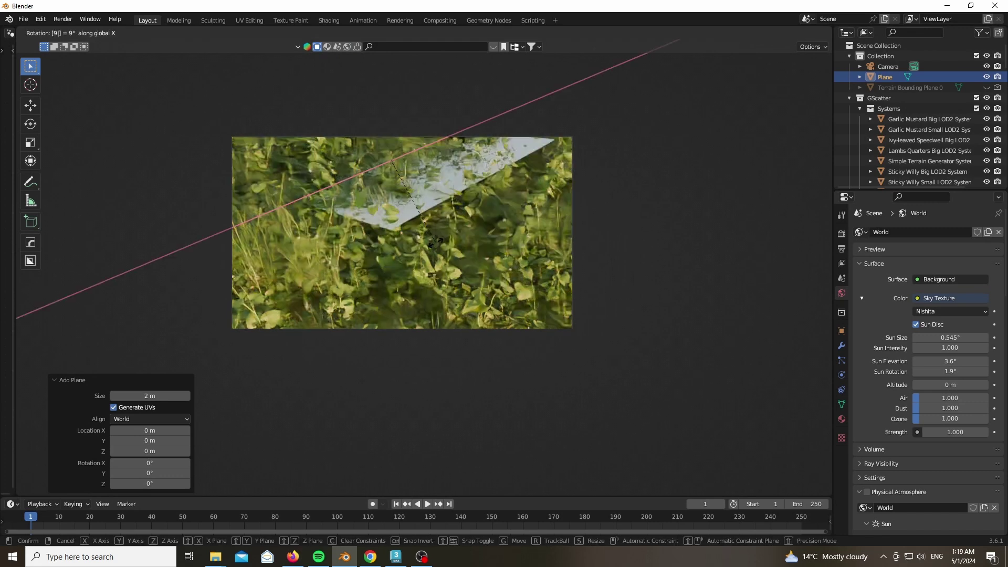
{"action": "key", "text": "Return"}
Move the upright plane horizontally by about 2.2 m in X and 2.8 m in Y, keeping its height locked.
{"action": "key", "text": "g"}
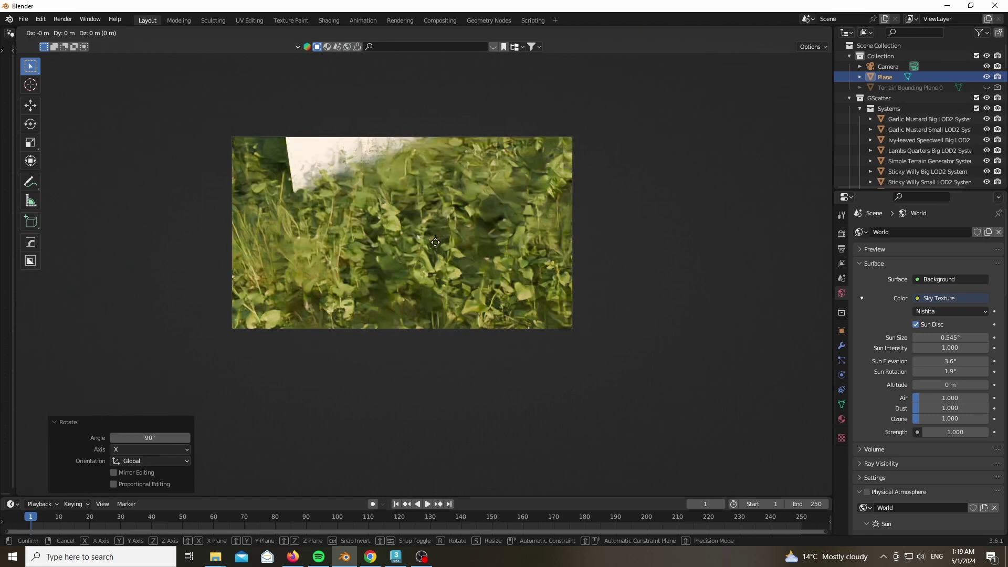
{"action": "key", "text": "shift+z"}
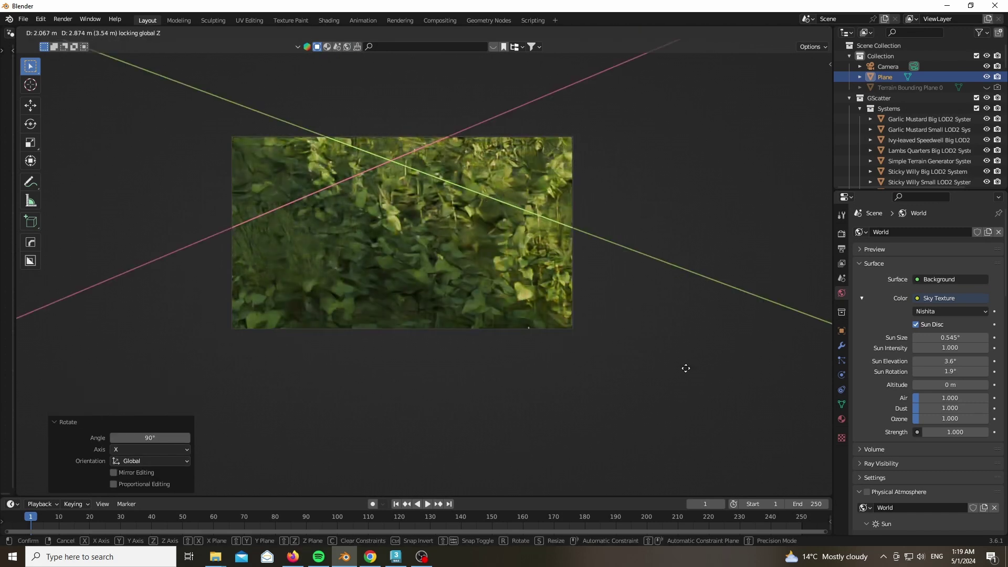
{"action": "key", "text": "Return"}
Rotate the plane about 28.3° around global Z and shift it horizontally by about -0.03 m in X and 0.29 m in Y.
{"action": "key", "text": "r"}
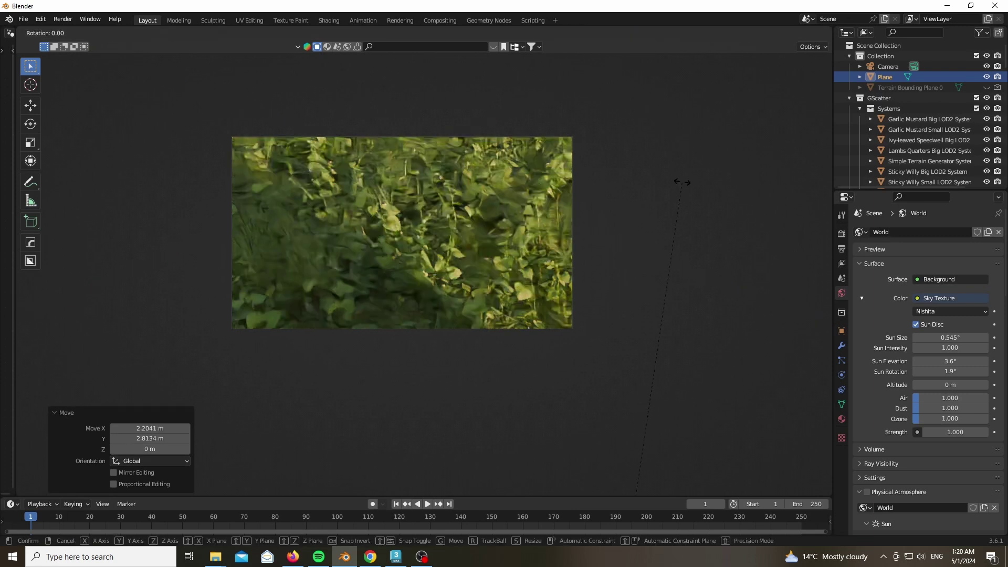
{"action": "key", "text": "z"}
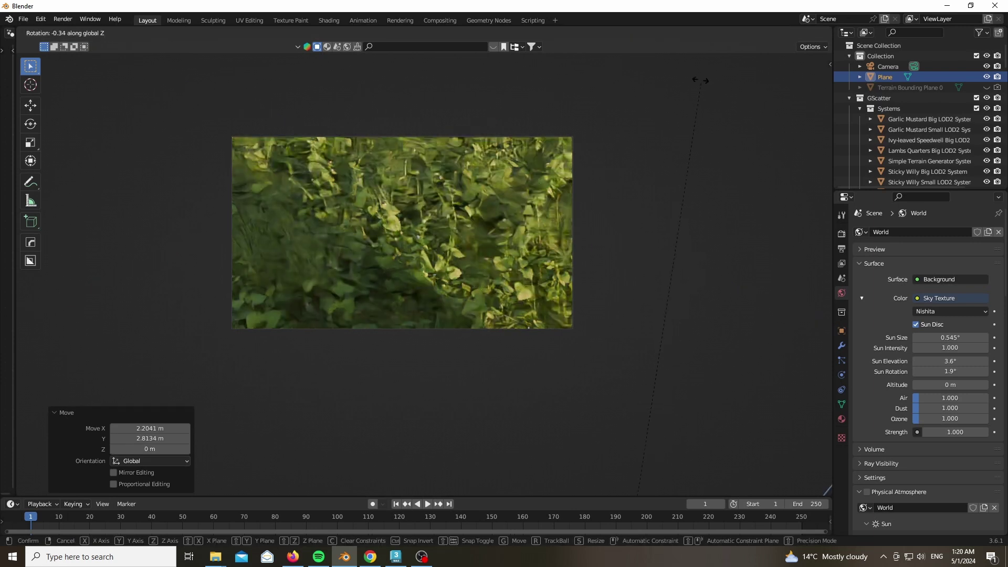
{"action": "left_click", "coordinate": [185, 103]}
{"action": "key", "text": "g"}
{"action": "key", "text": "shift+z"}
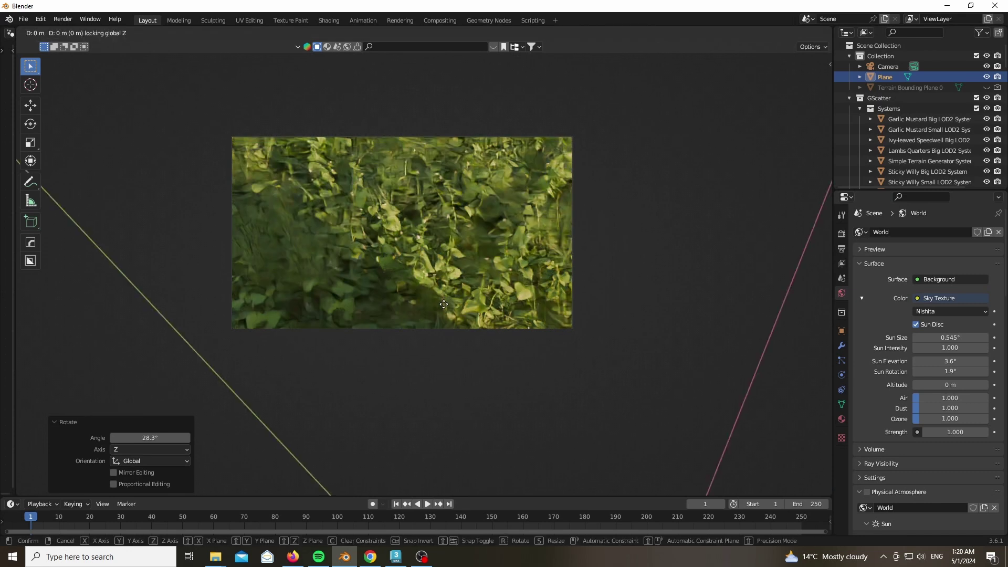
{"action": "left_click", "coordinate": [597, 444]}
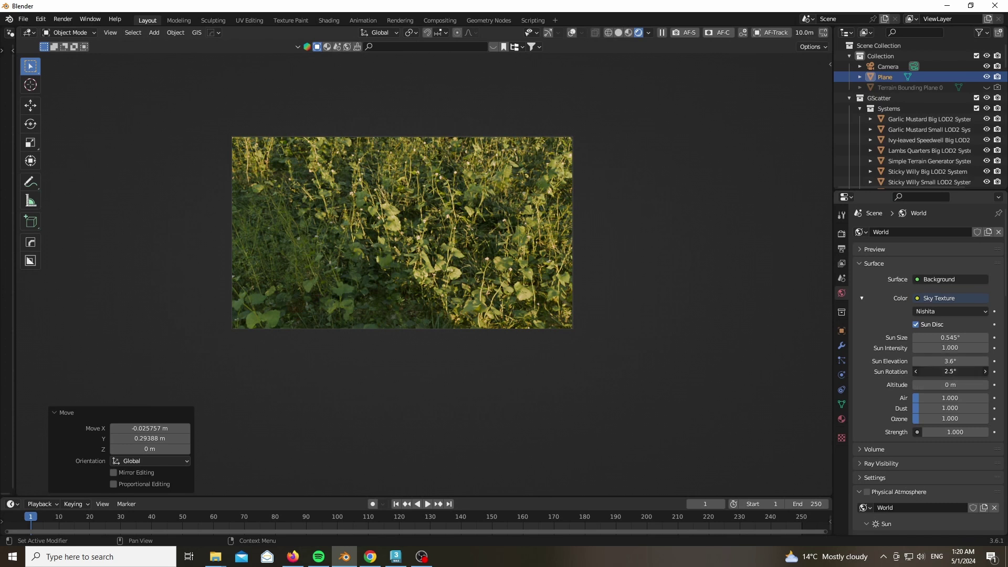
Set the Sky Texture's sun rotation to 1.9° and slightly lower its sun elevation.
{"action": "mouse_move", "coordinate": [951, 371]}
{"action": "left_mouse_down"}
{"action": "mouse_move", "coordinate": [938, 372]}
{"action": "mouse_move", "coordinate": [959, 361]}
{"action": "mouse_move", "coordinate": [948, 362]}
{"action": "left_mouse_up"}
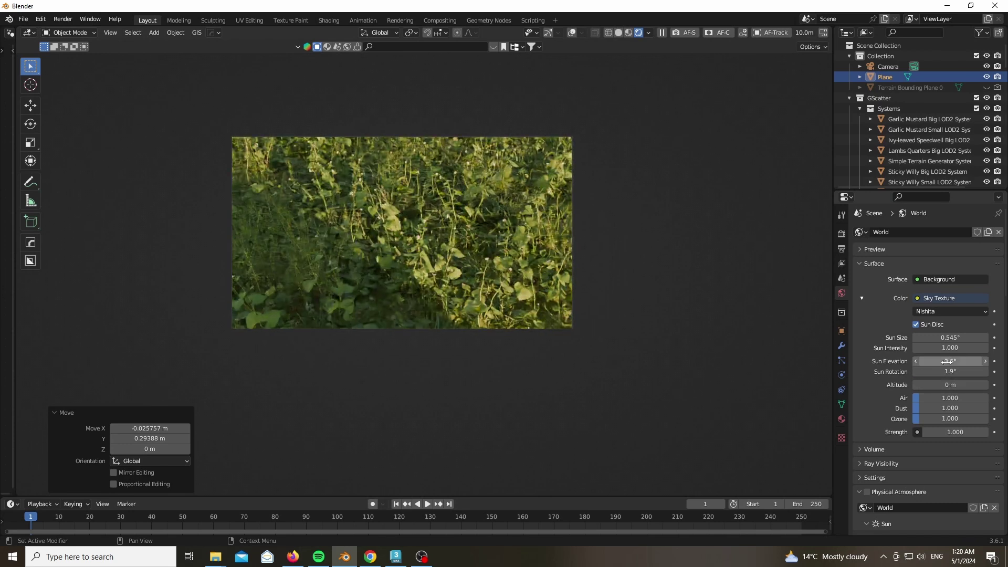